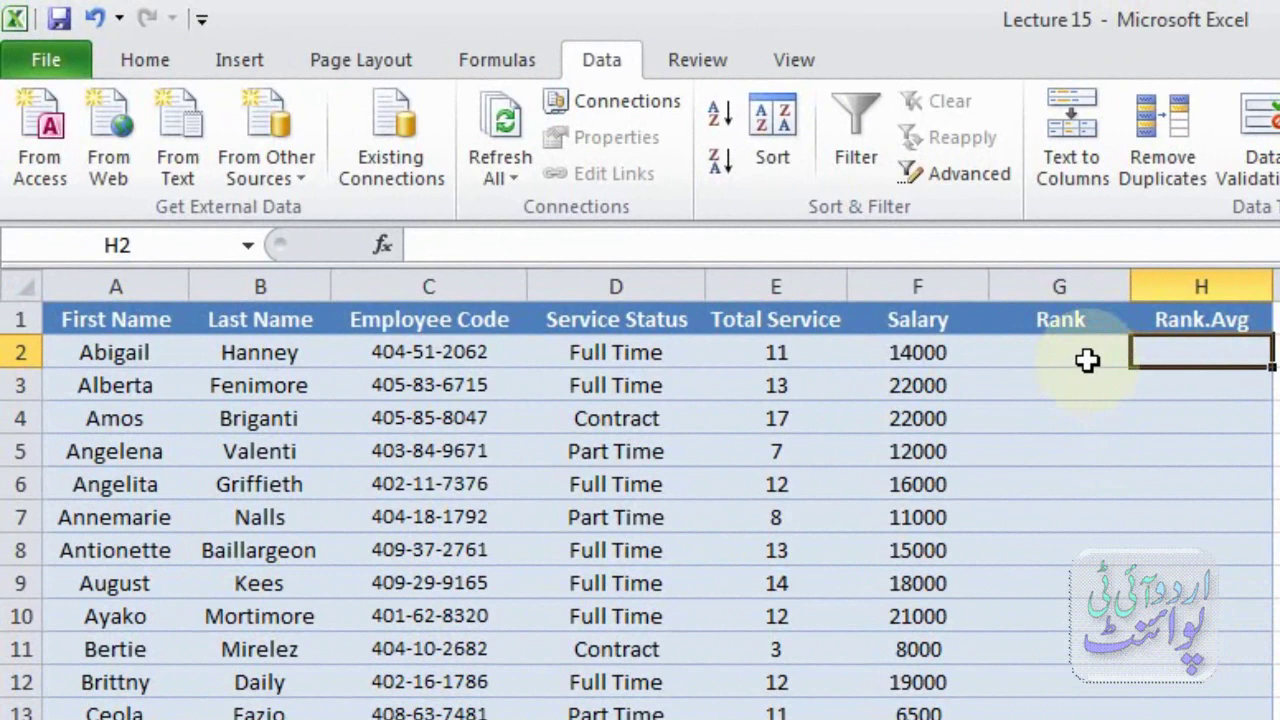
- Enter the formula =RANK(F2,F:F) in G2 to rank the first employee's salary against the whole Salary column
left_click(1087, 361)
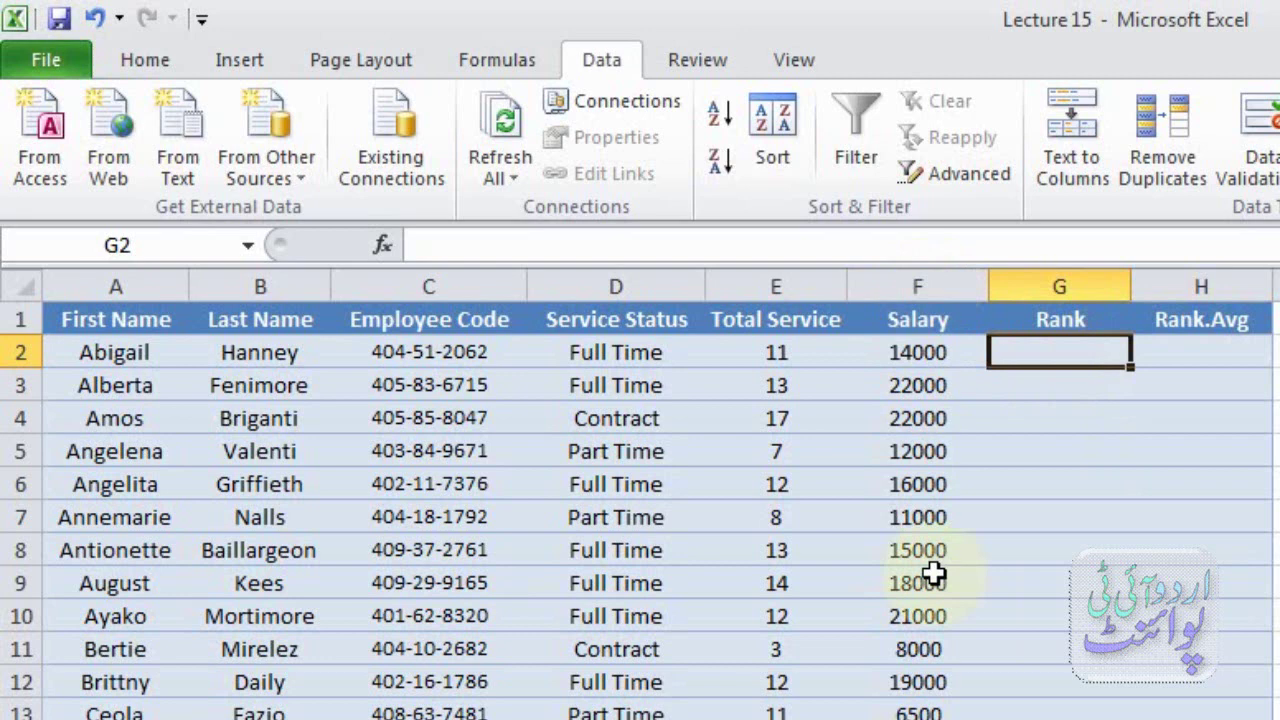
left_click(913, 358)
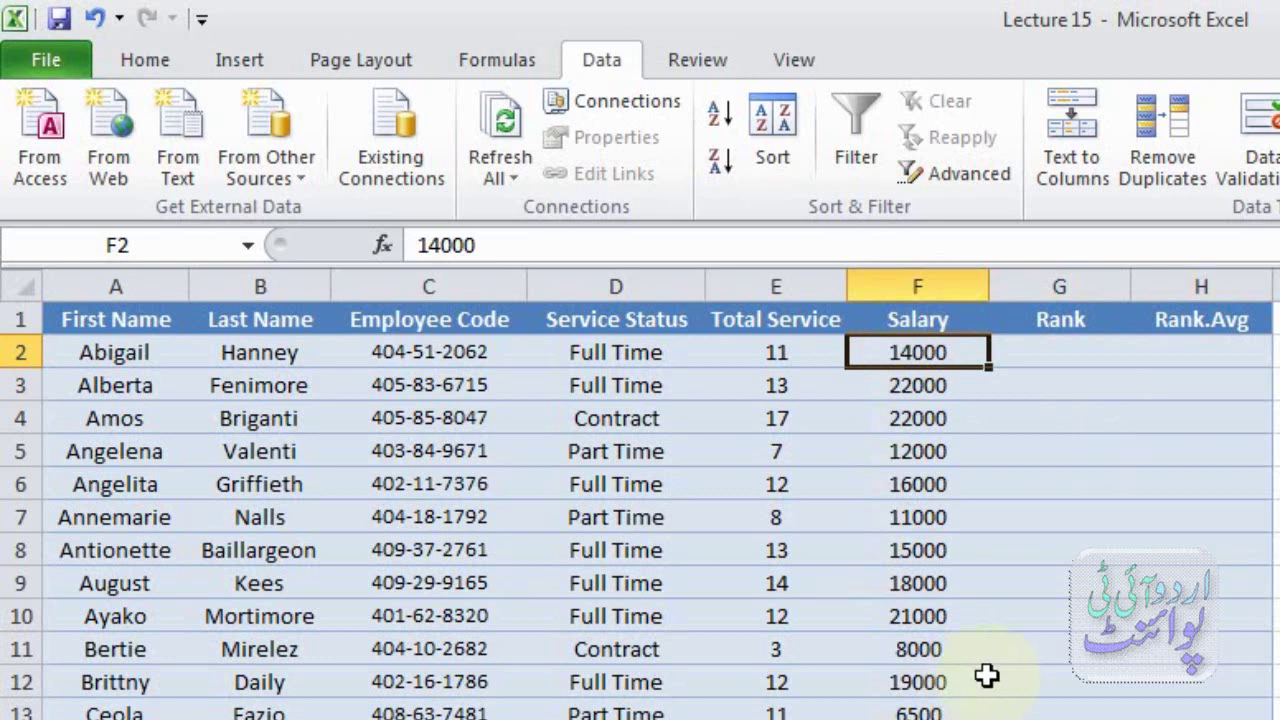
left_click(1060, 353)
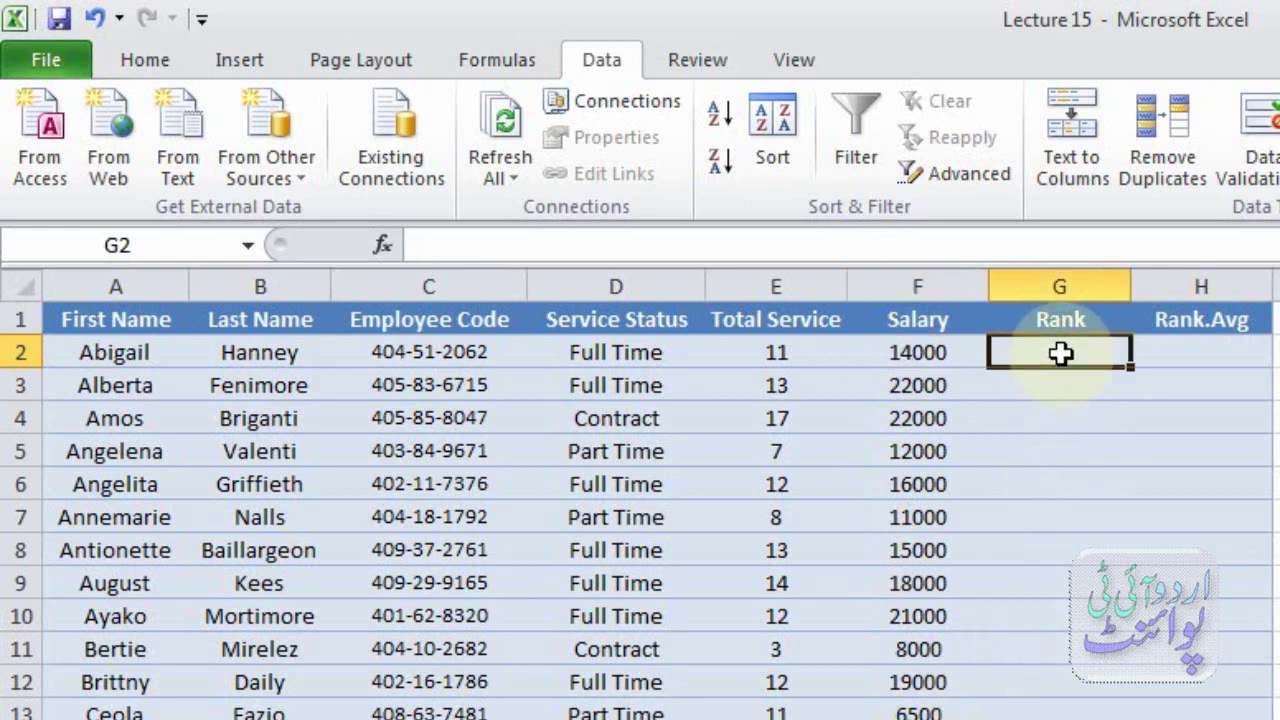
type("=")
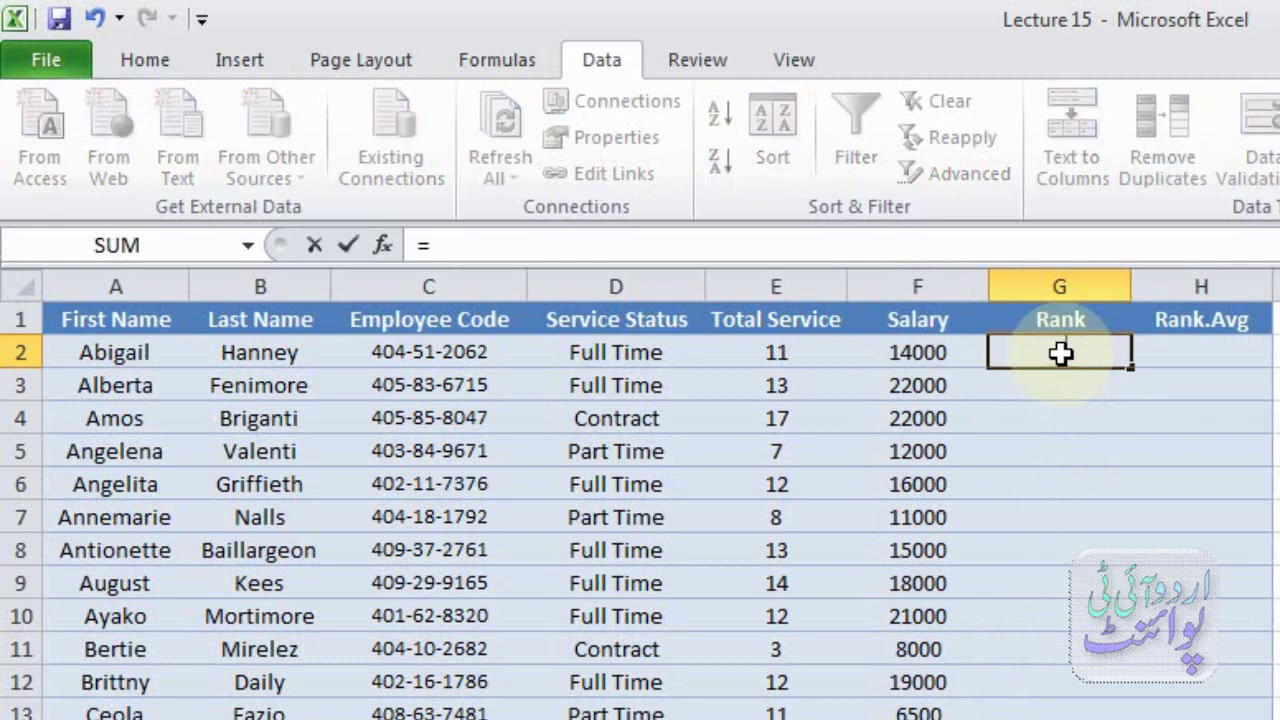
type("ra")
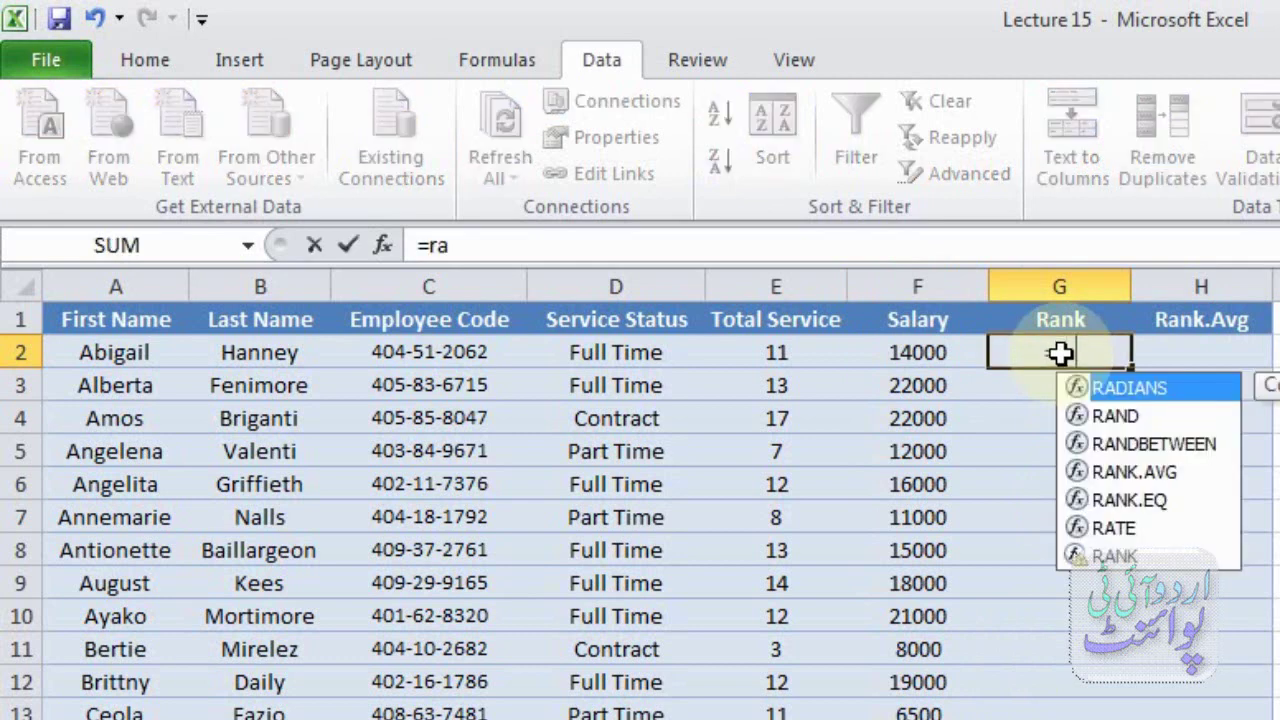
type("nk(")
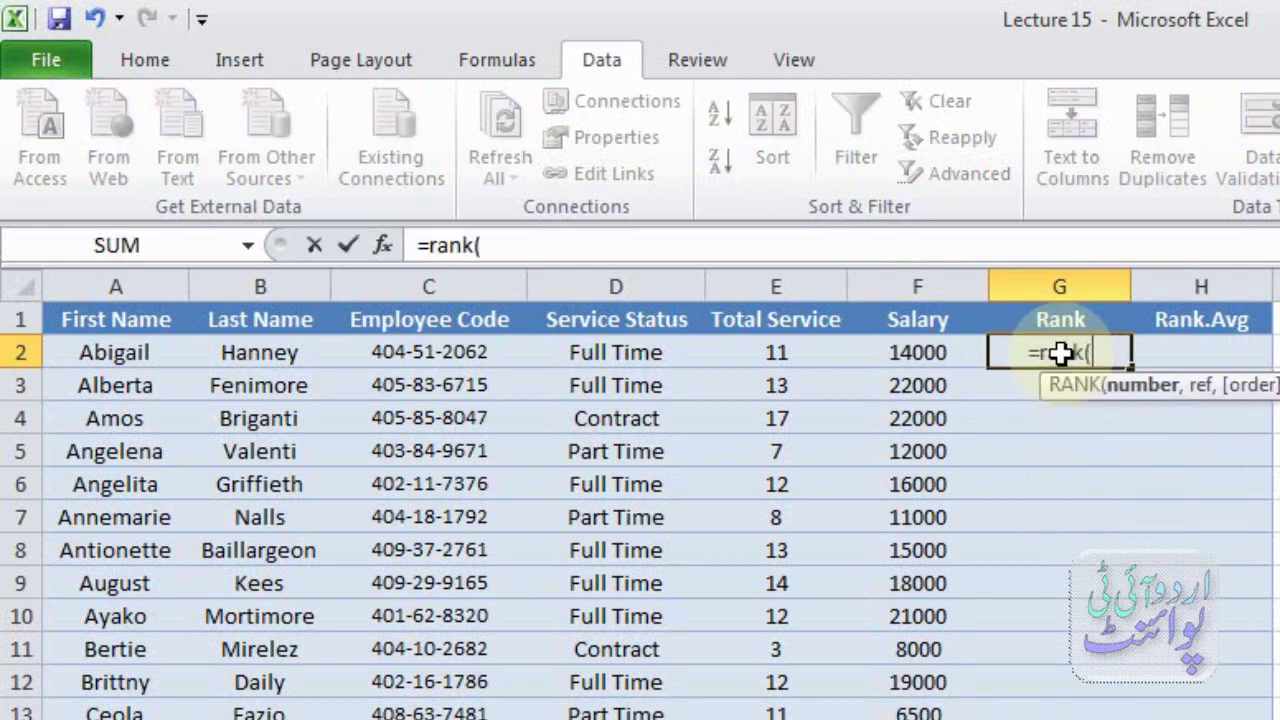
left_click(935, 352)
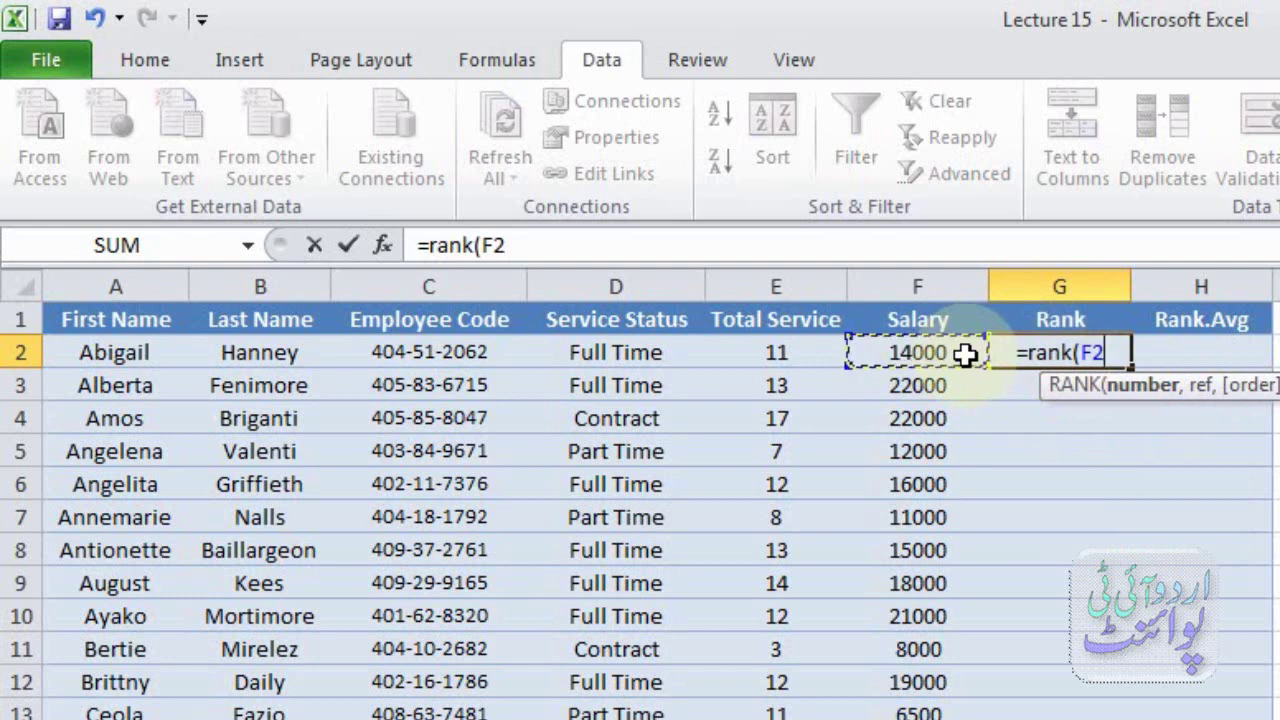
type(",")
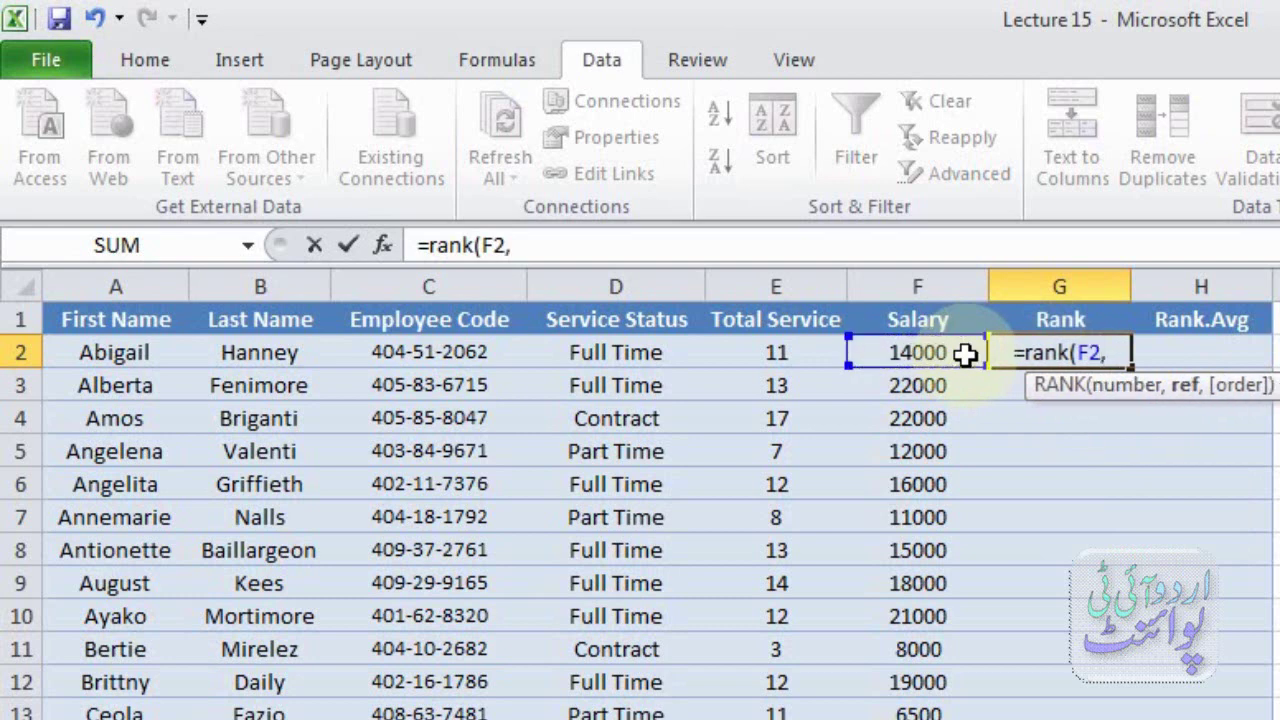
left_click(937, 280)
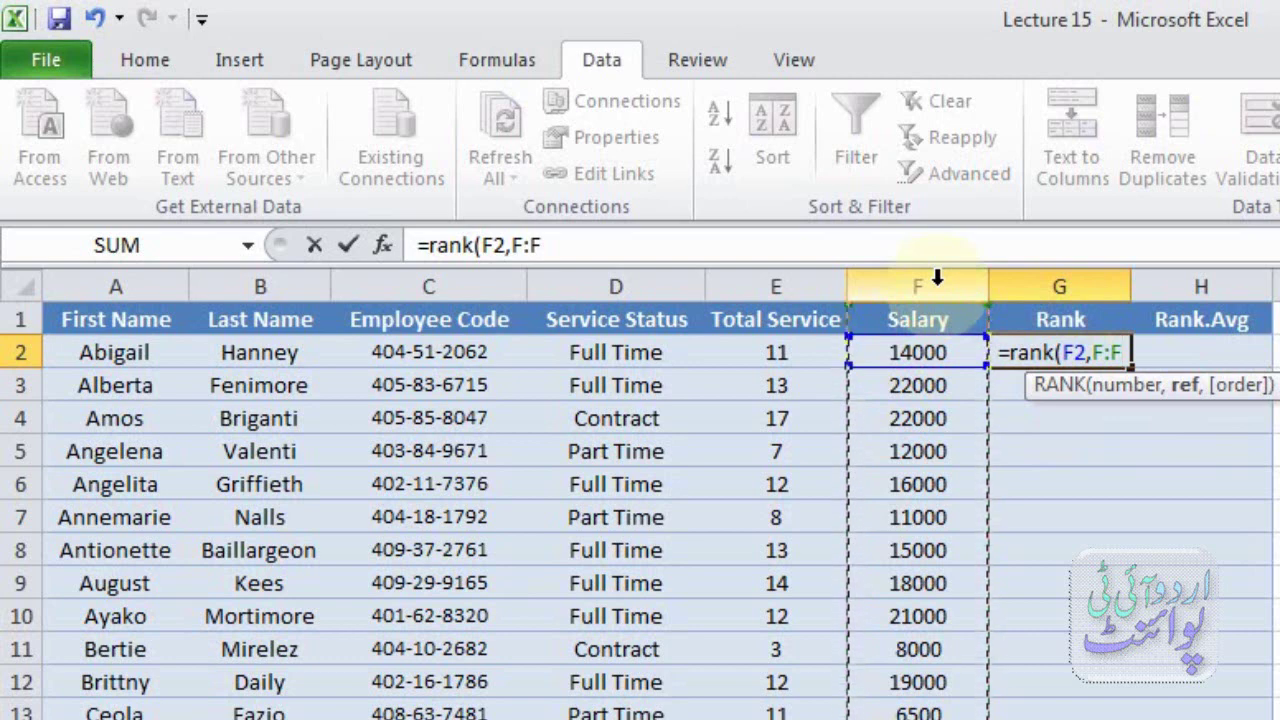
type(",")
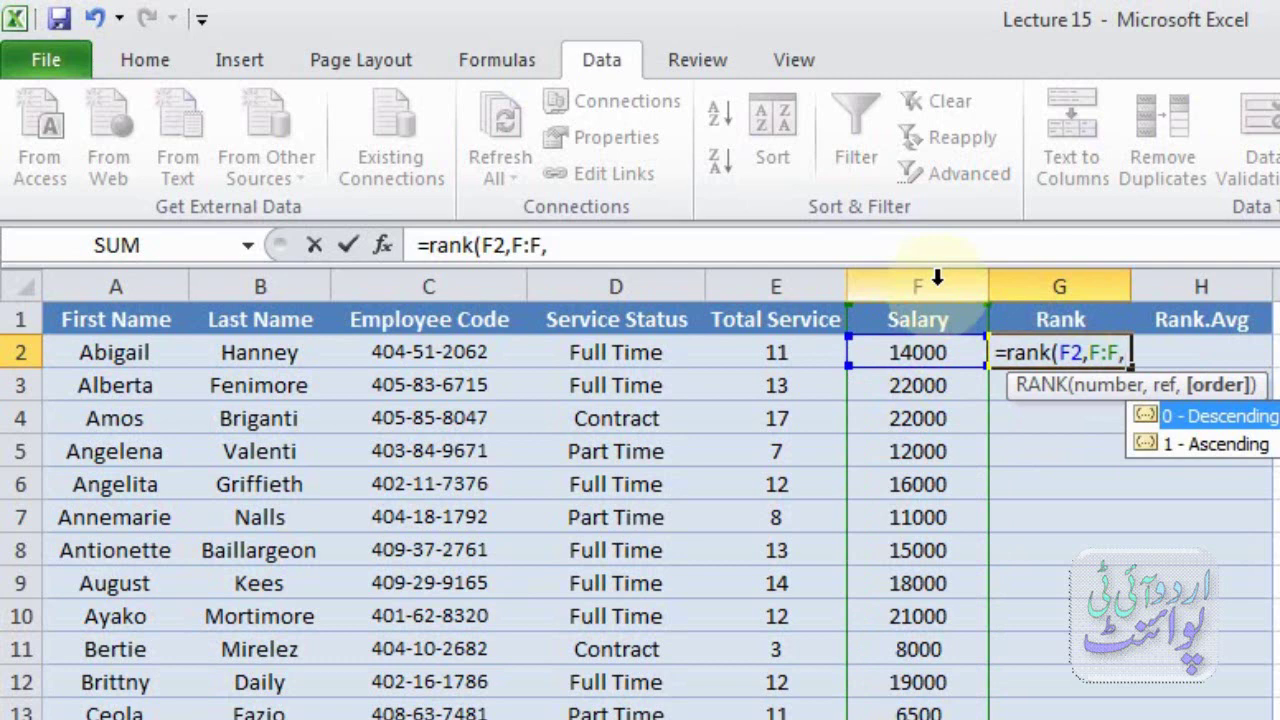
key("BackSpace")
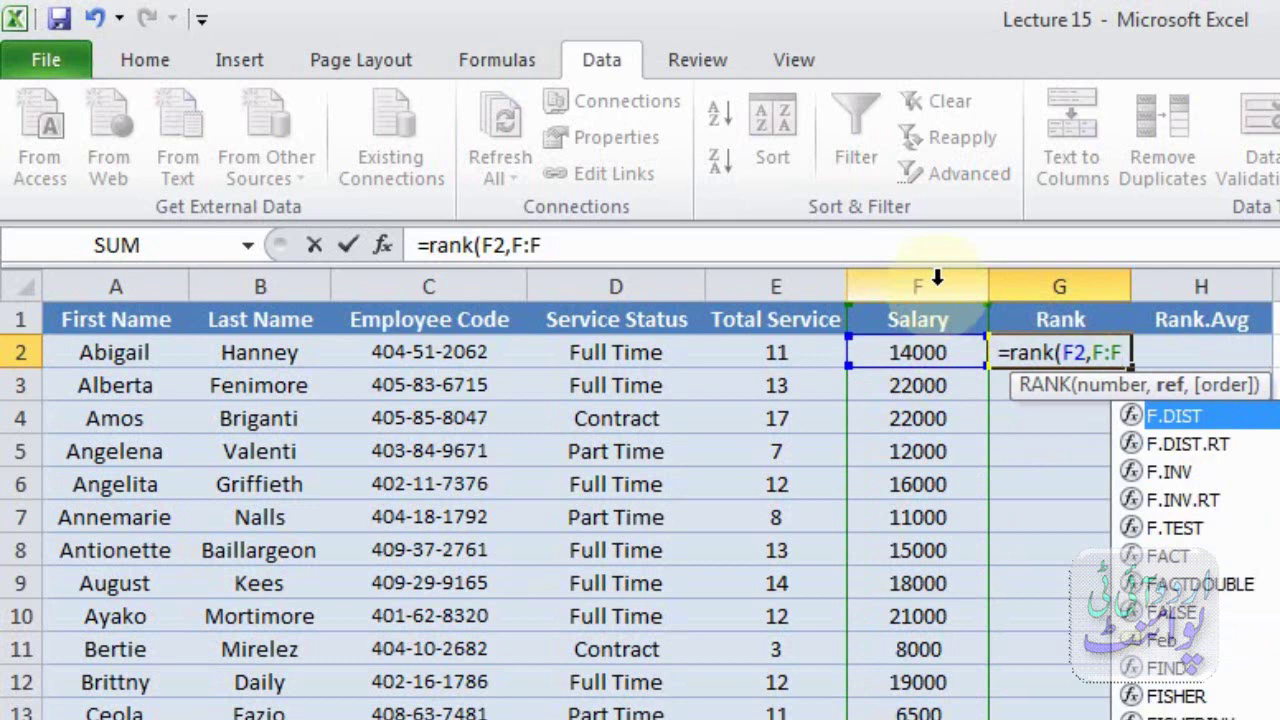
type(")")
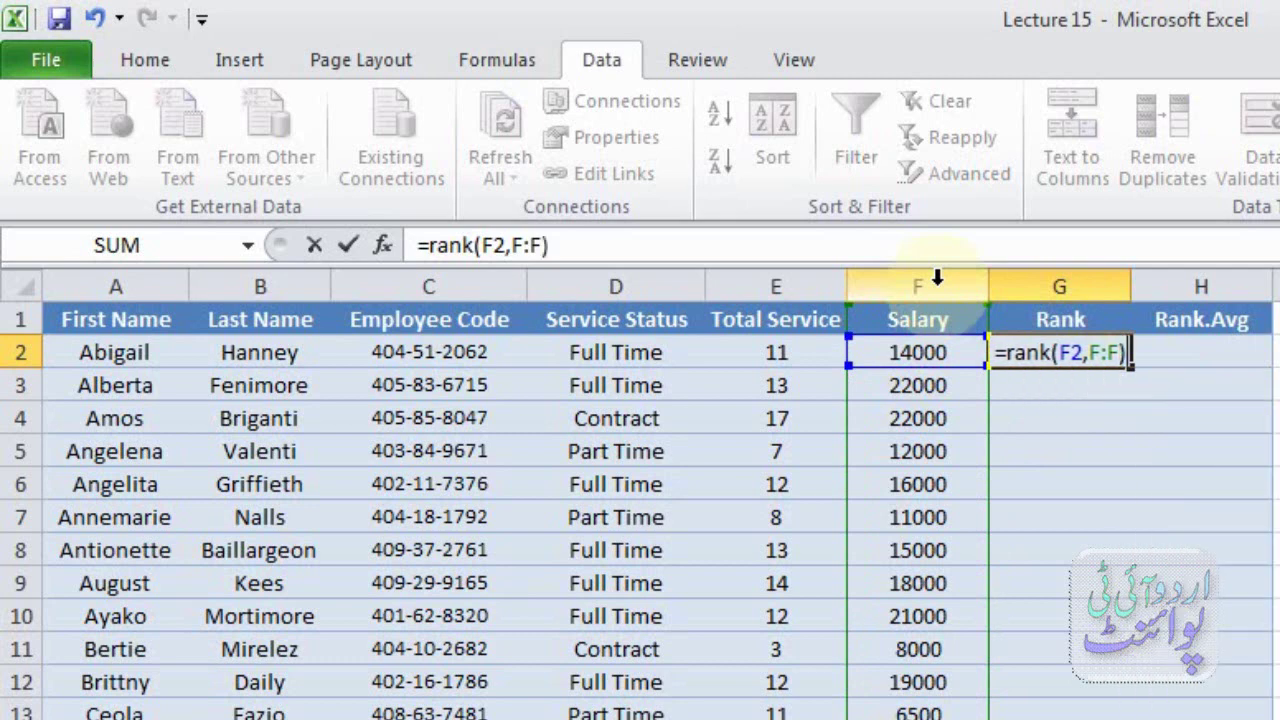
key("Return")
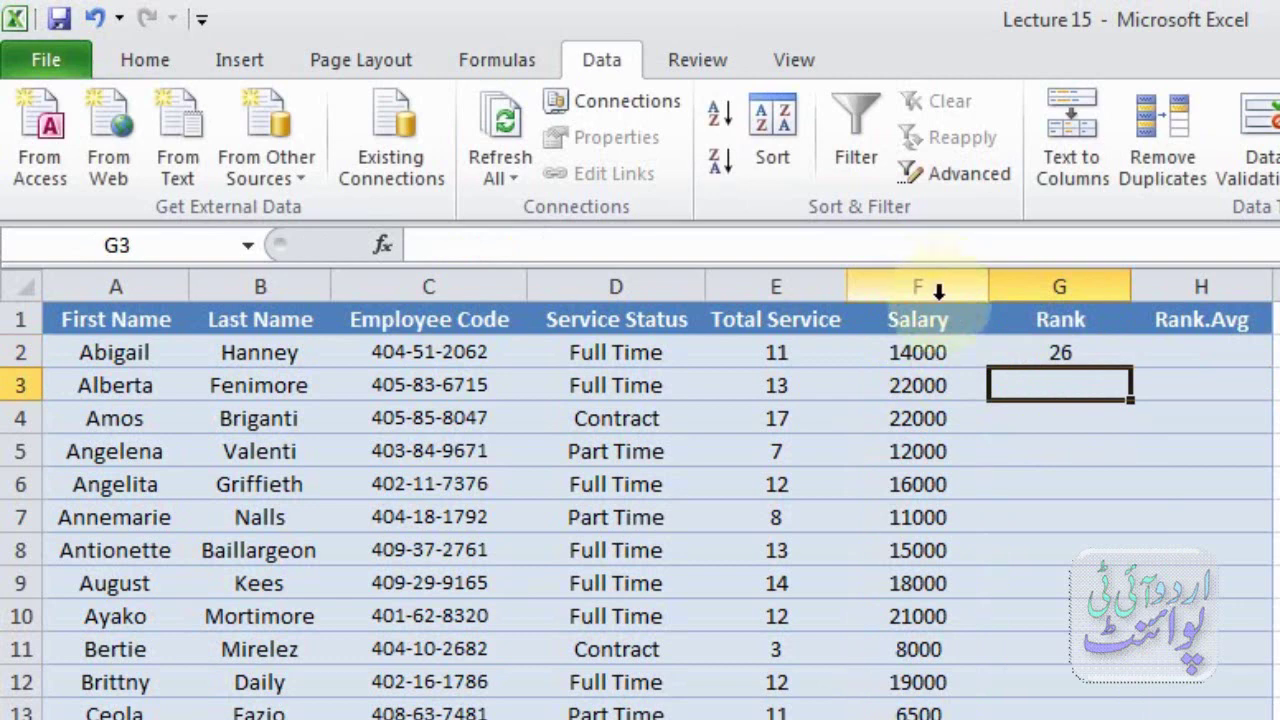
- Fill the rank formula from G2 down the Rank column and inspect cells G20 and G24
left_click(1100, 354)
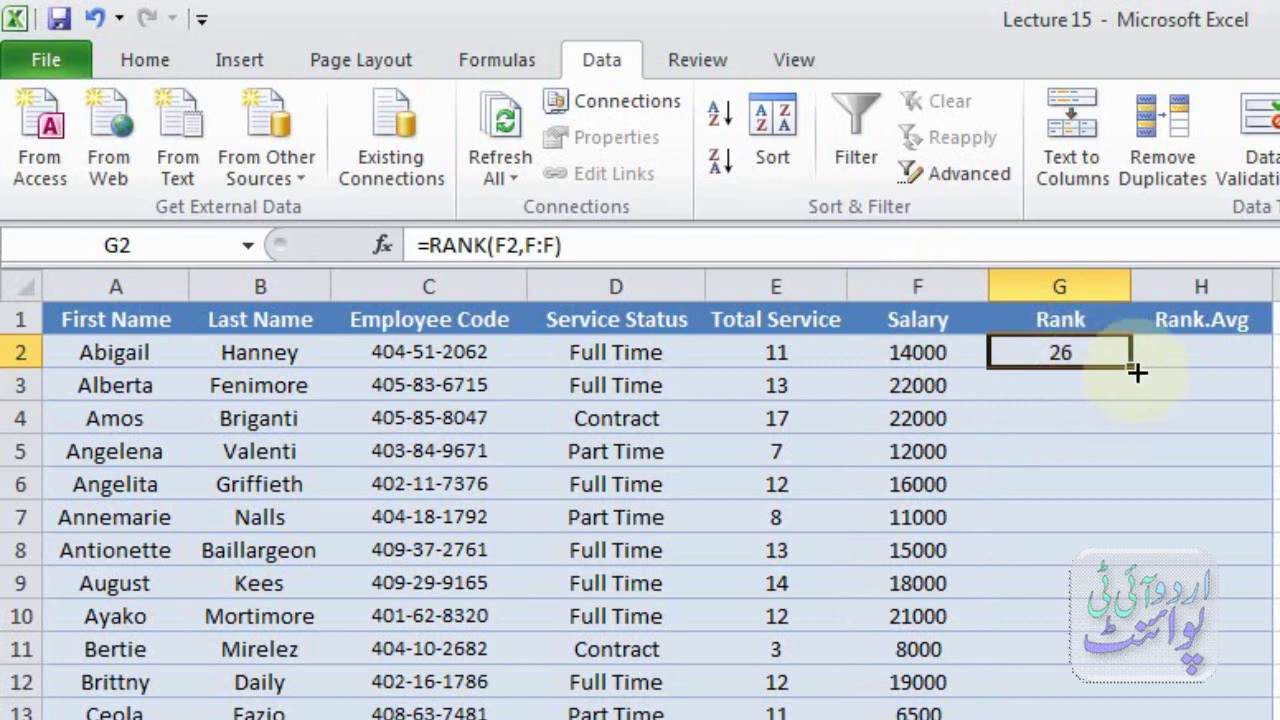
double_click(1133, 367)
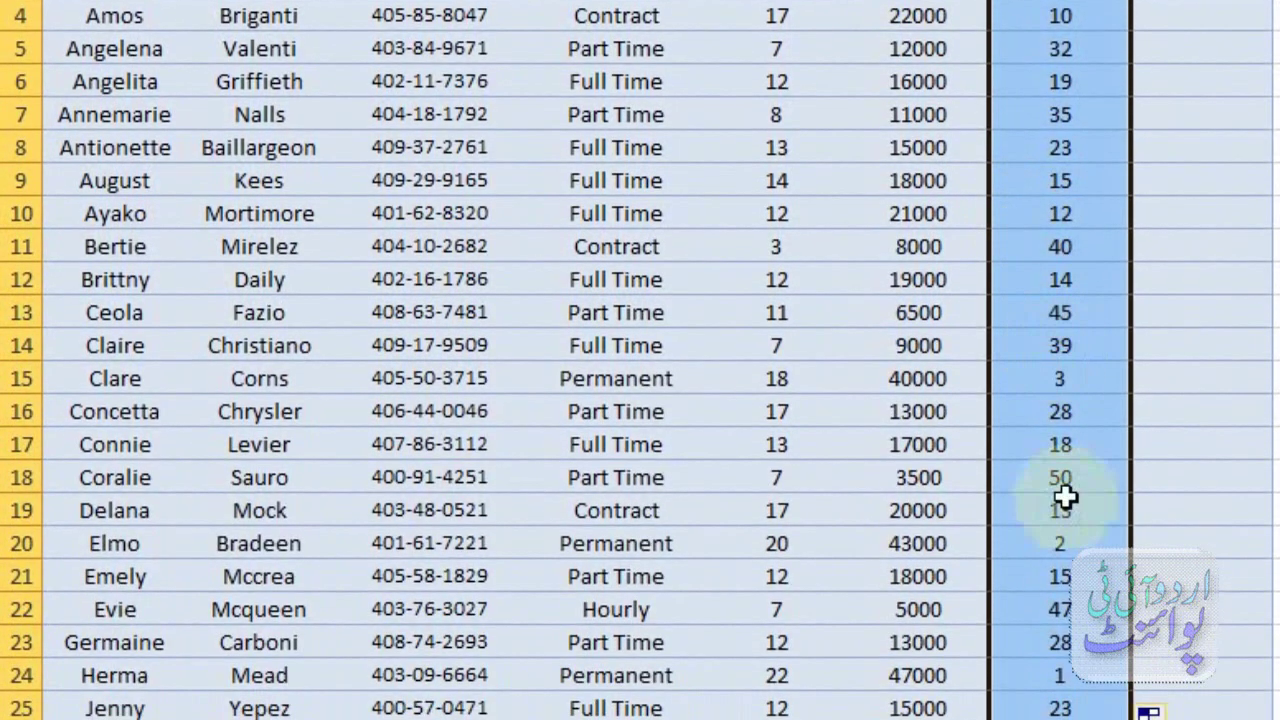
left_click(1065, 543)
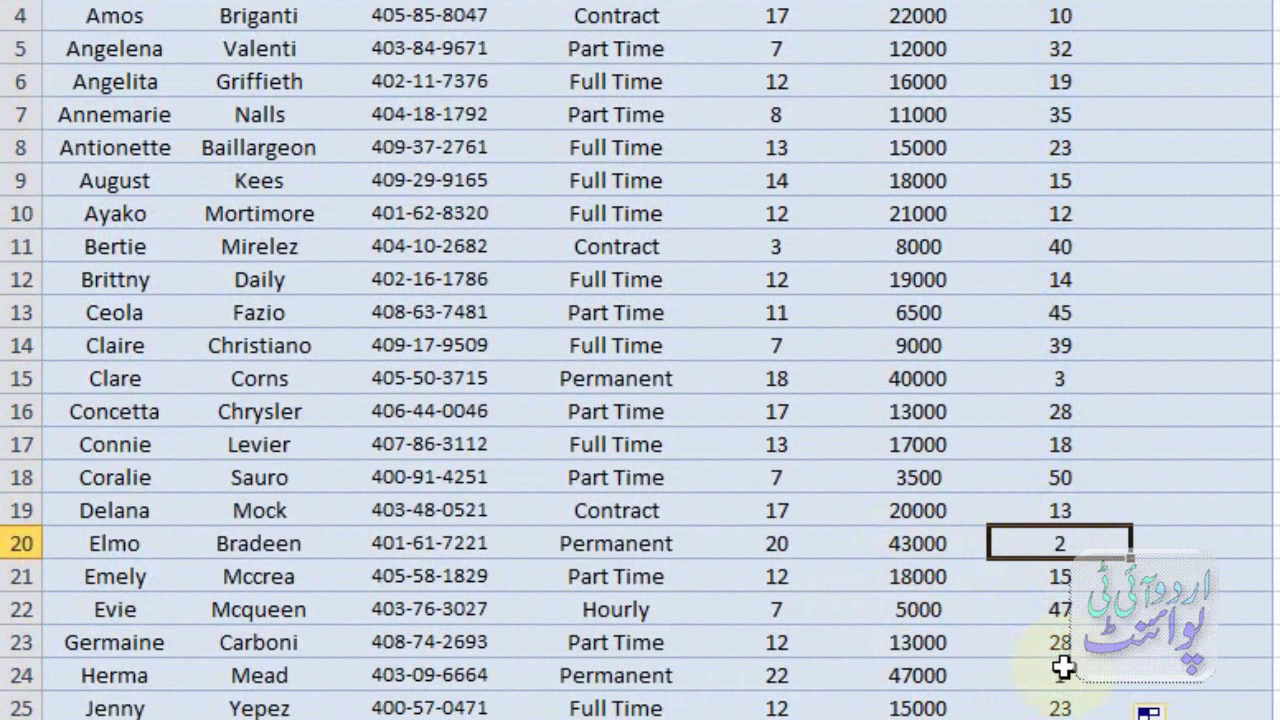
left_click(1062, 668)
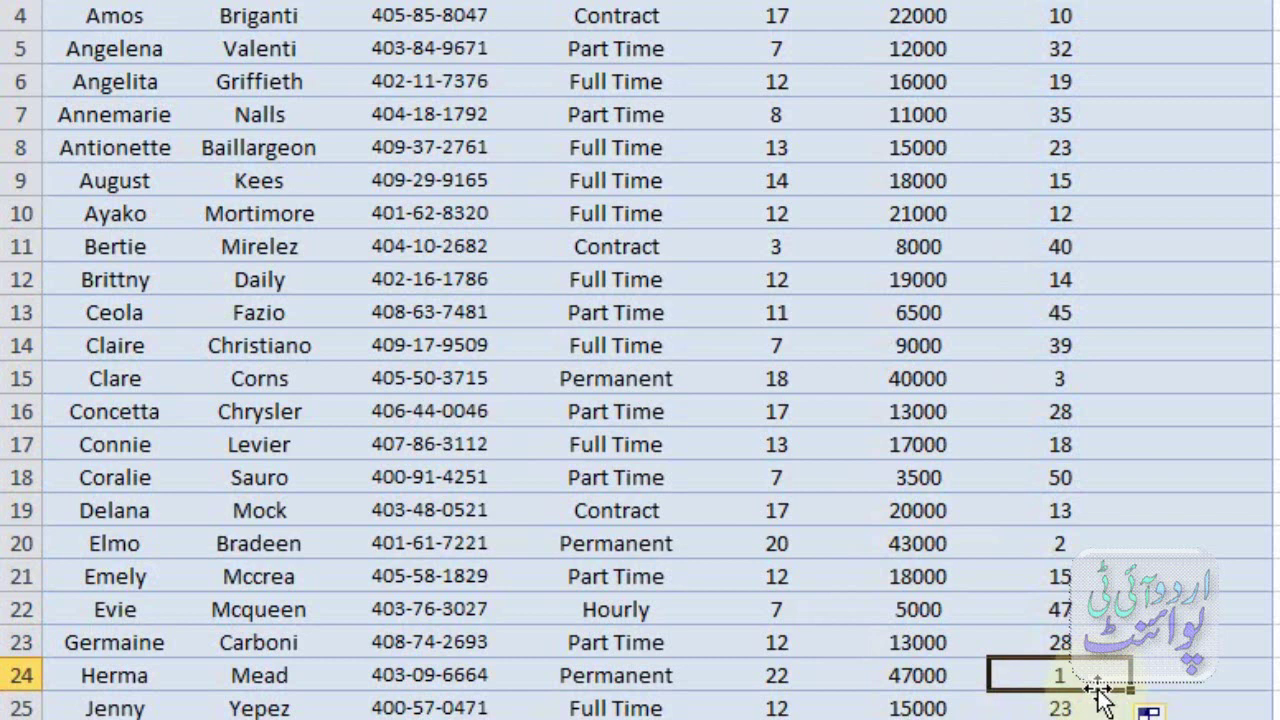
left_click(1070, 541)
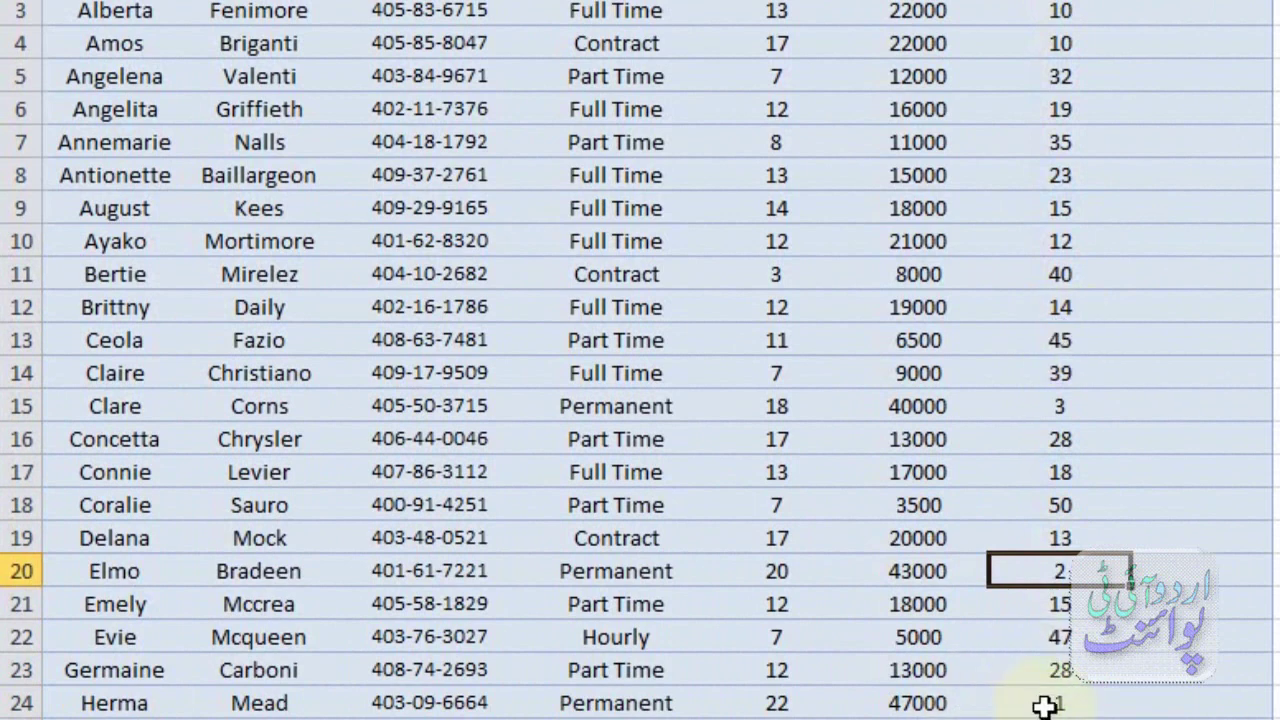
left_click(1044, 706)
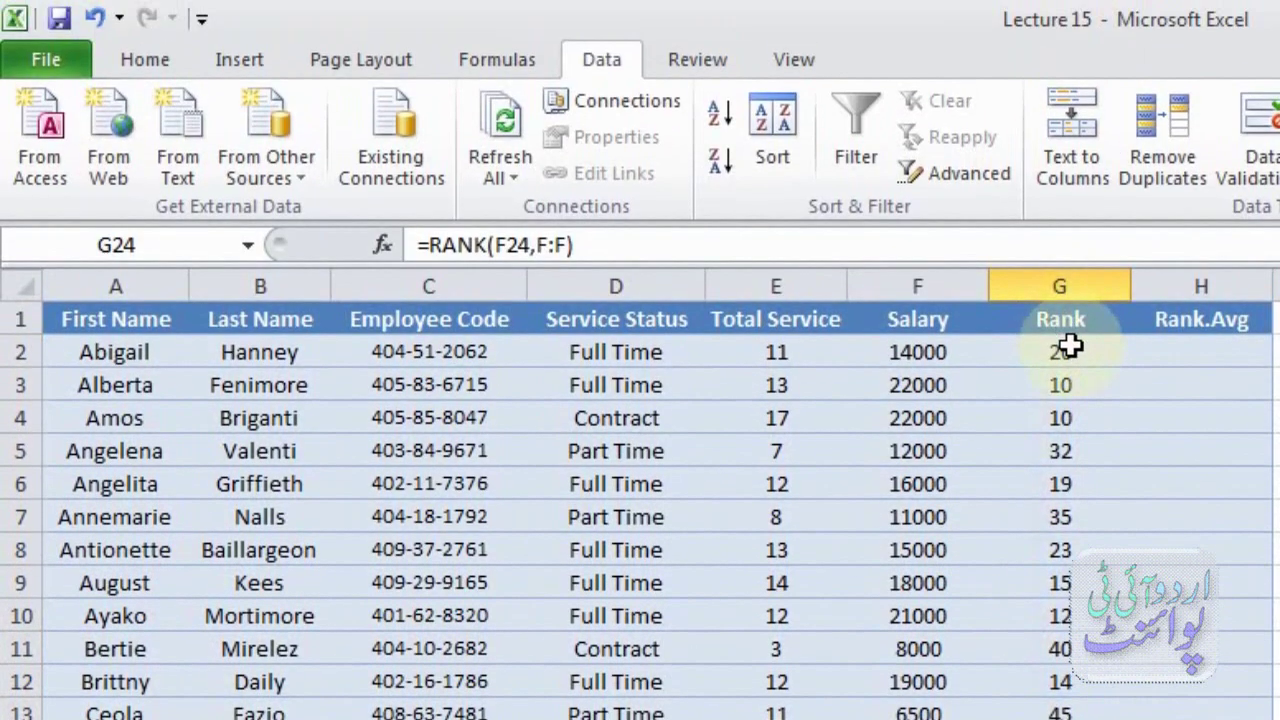
- Set the order argument of the G2 formula to 1 (Ascending), giving =RANK(F2,F:F,1), and fill it down the Rank column
left_click(1068, 345)
double_click(1068, 345)
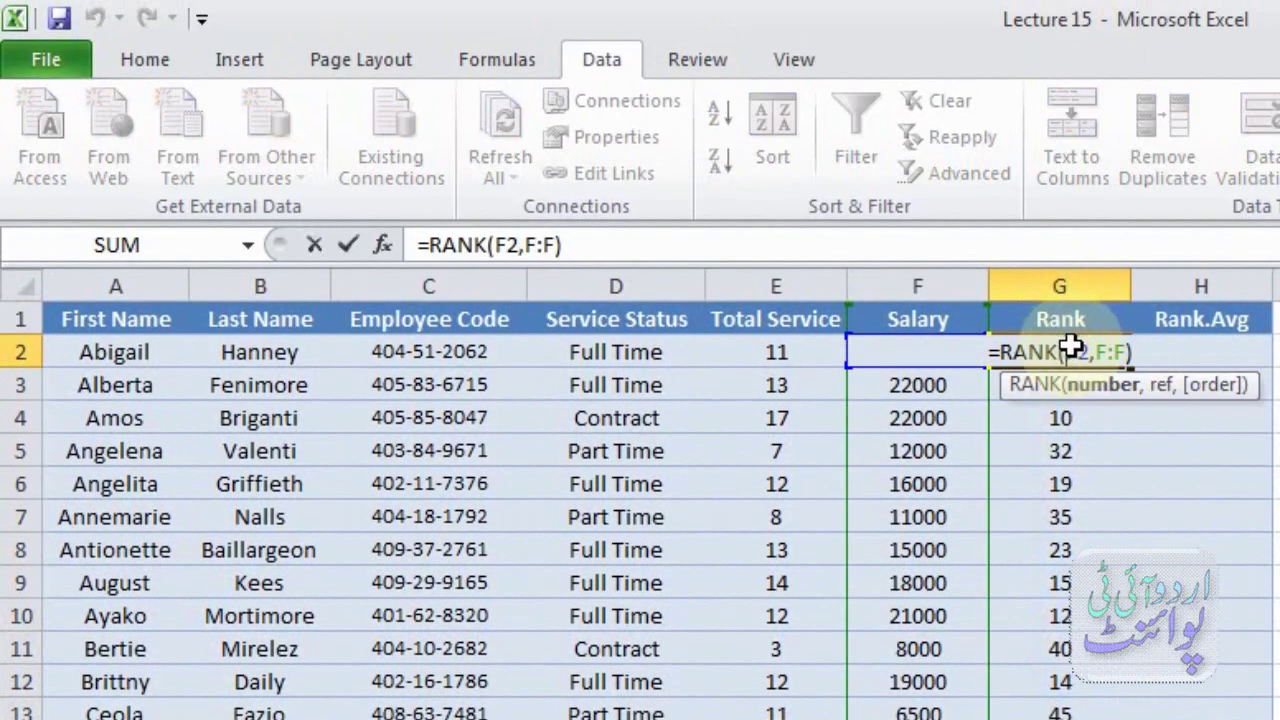
left_click(1127, 350)
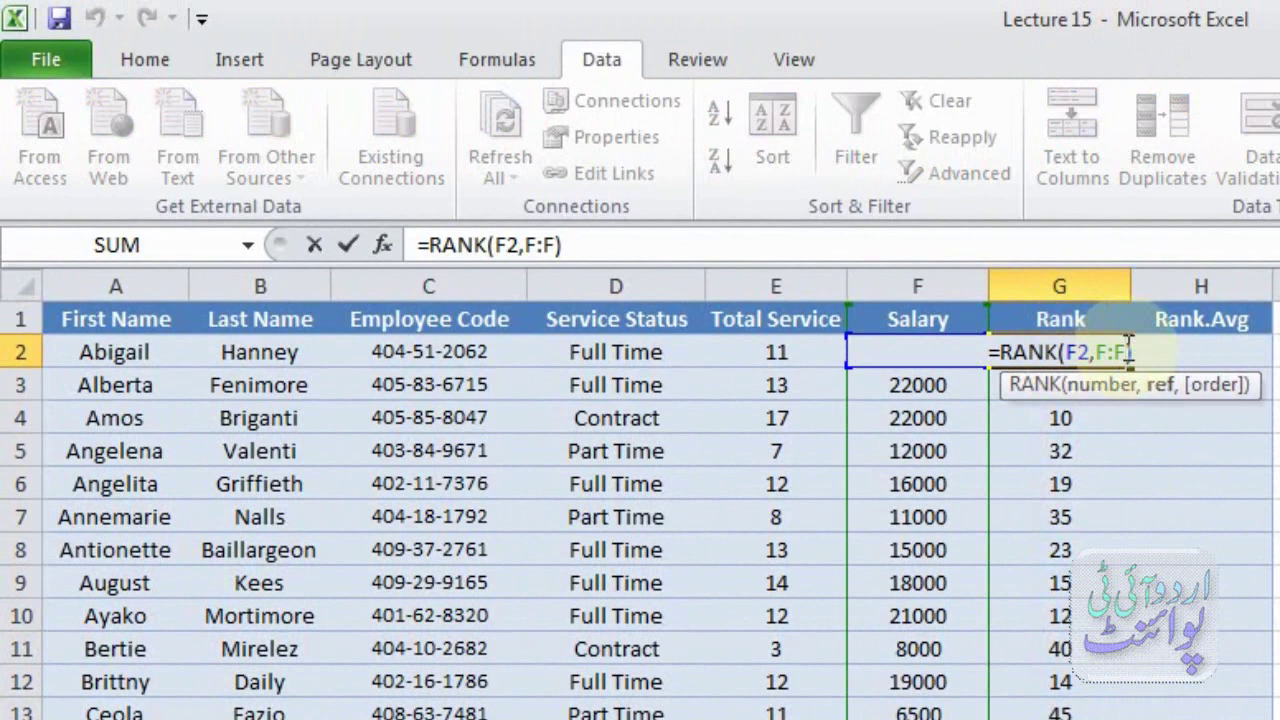
type(",")
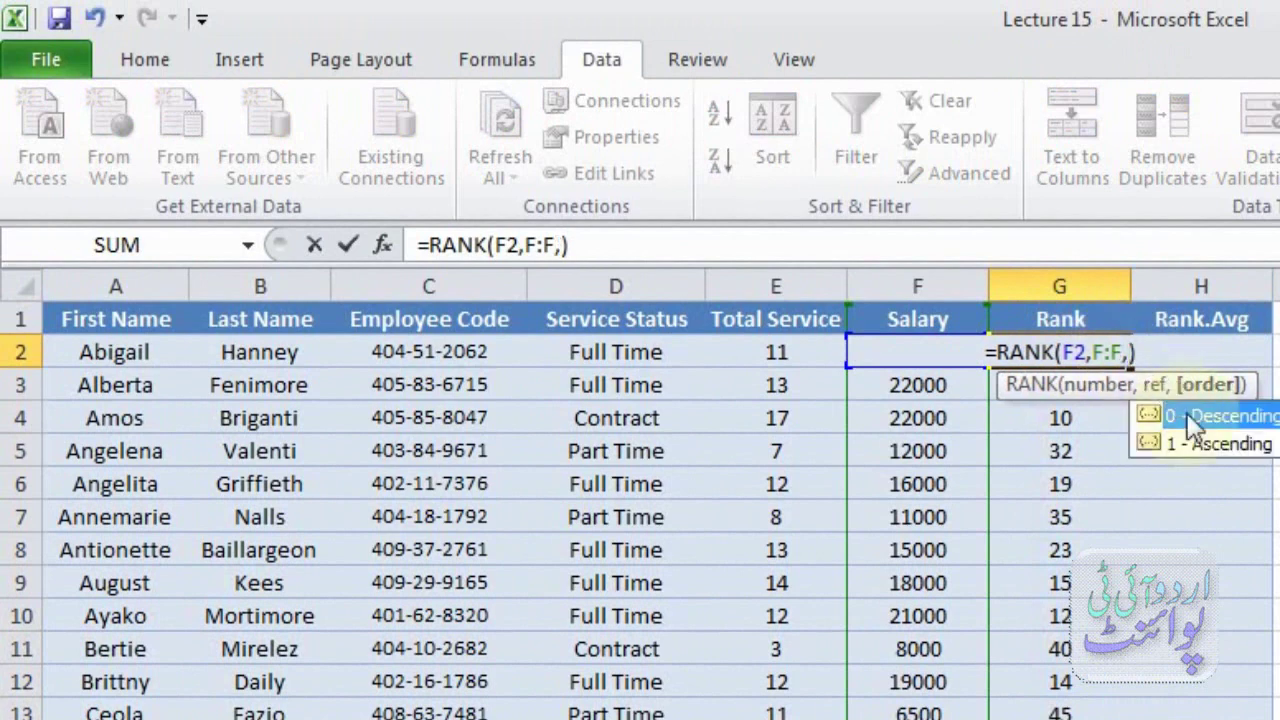
left_click(1188, 444)
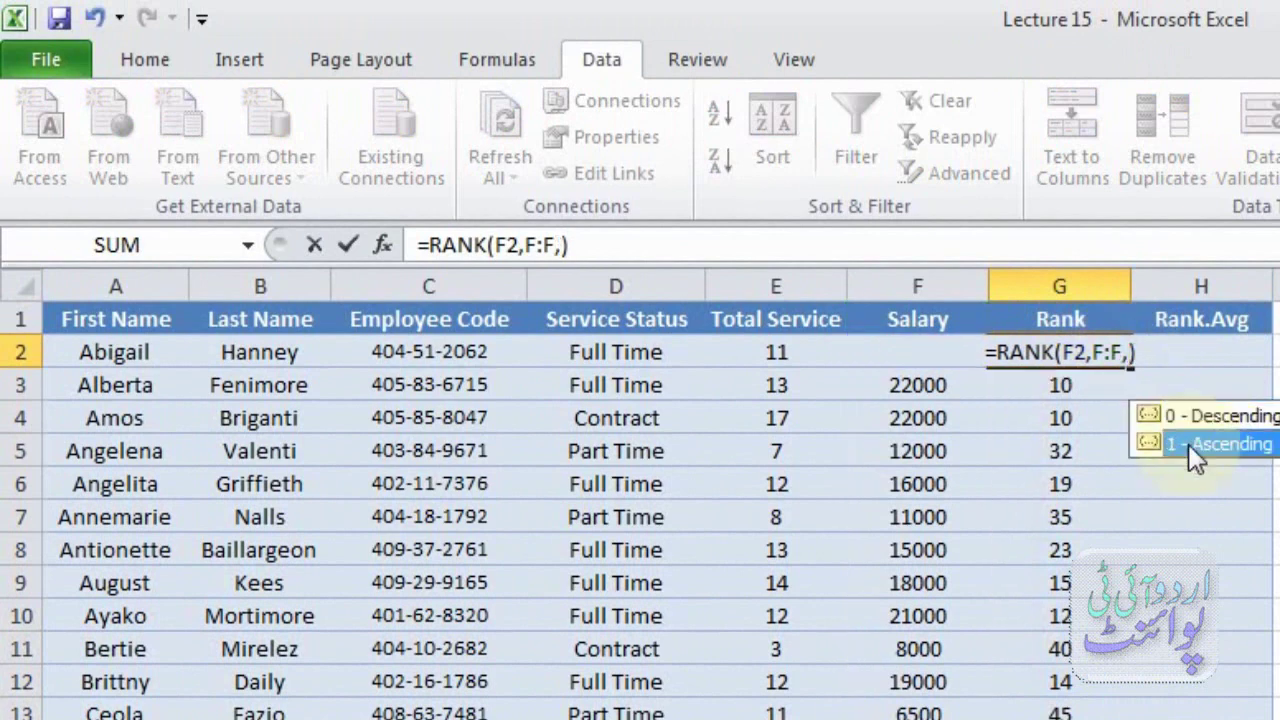
double_click(1188, 444)
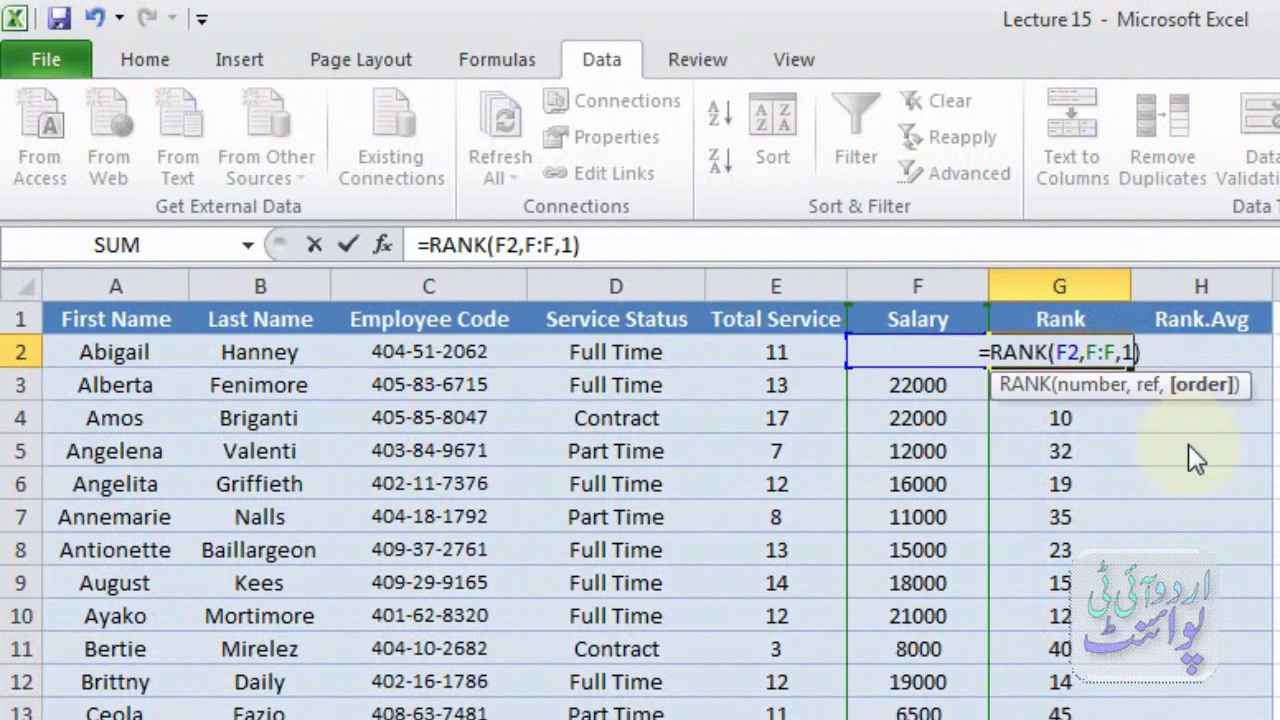
key("Return")
left_click(1115, 347)
double_click(1131, 369)
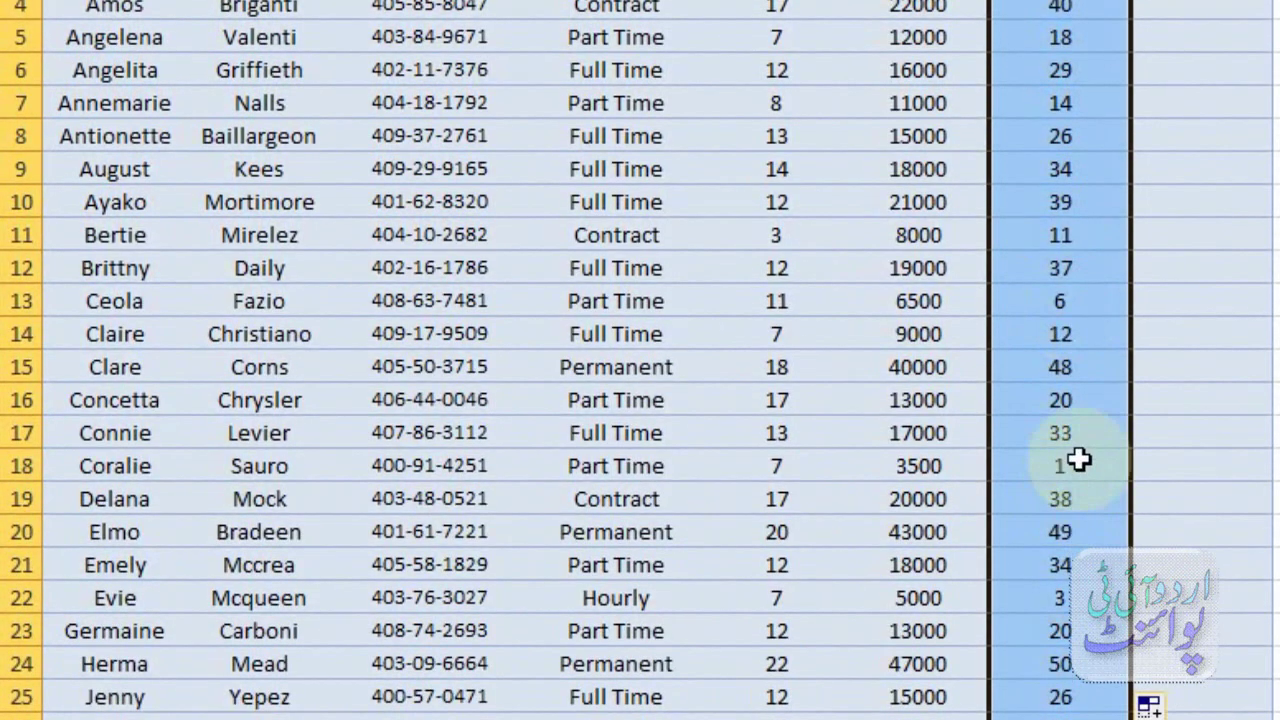
- Examine the ascending ranks through the whole list, comparing the lowest and highest salaries in rows 18, 48 and 24
left_click(1058, 466)
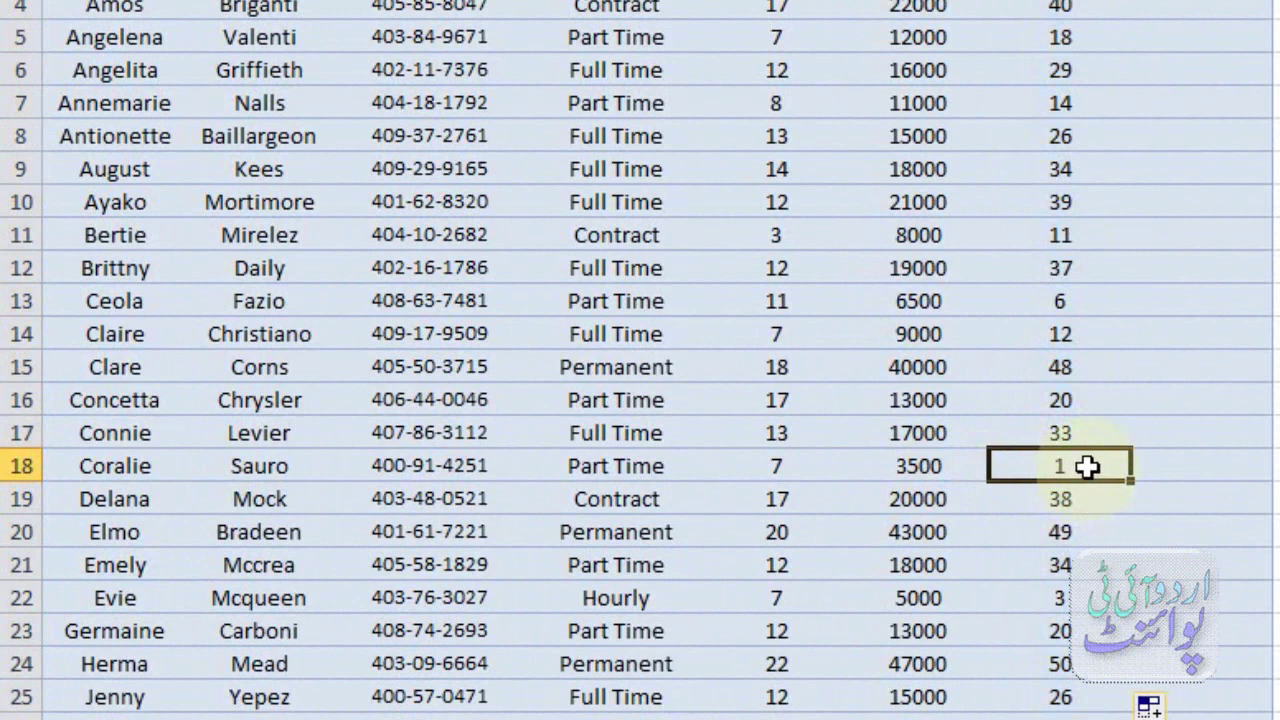
left_click(1058, 664)
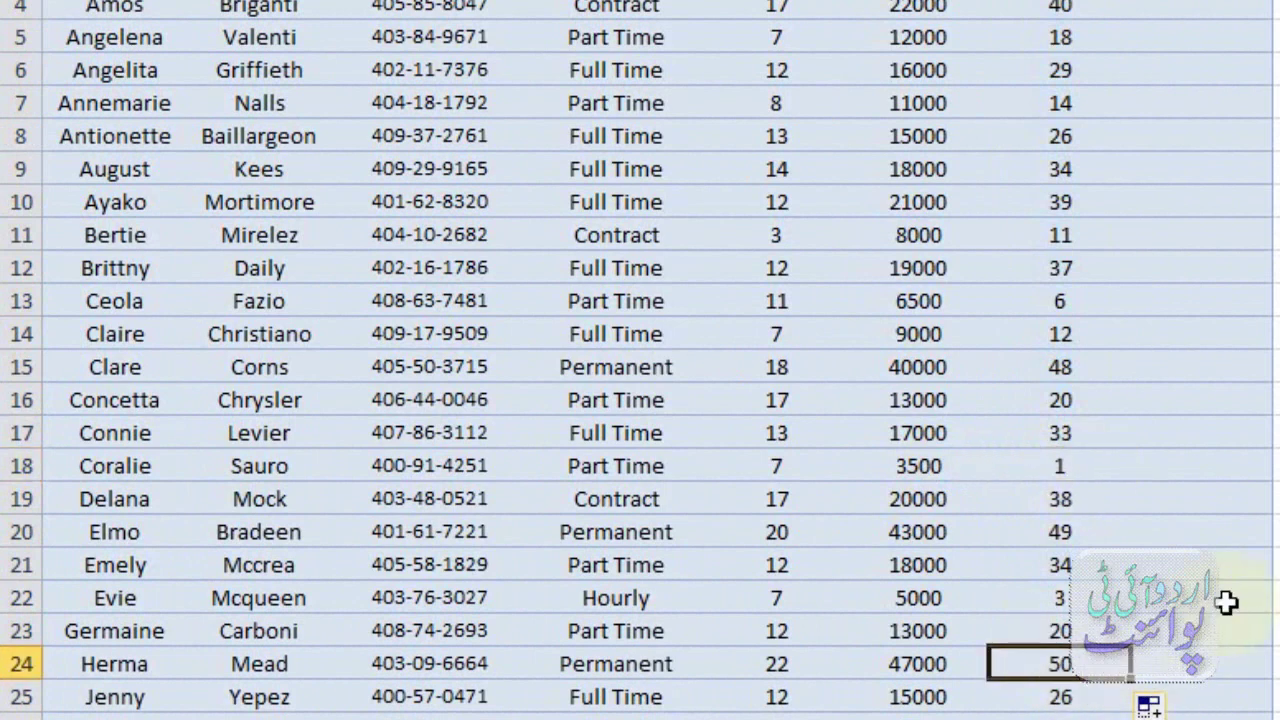
left_click(929, 663)
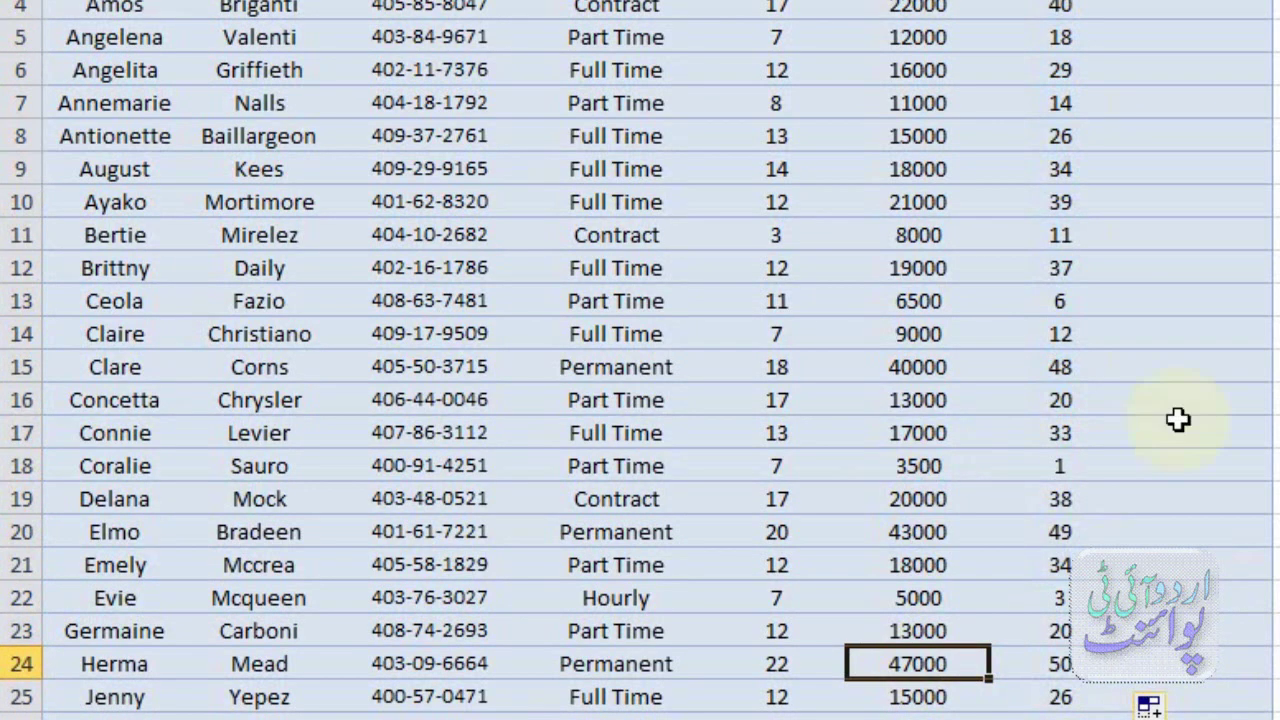
left_click(1062, 468)
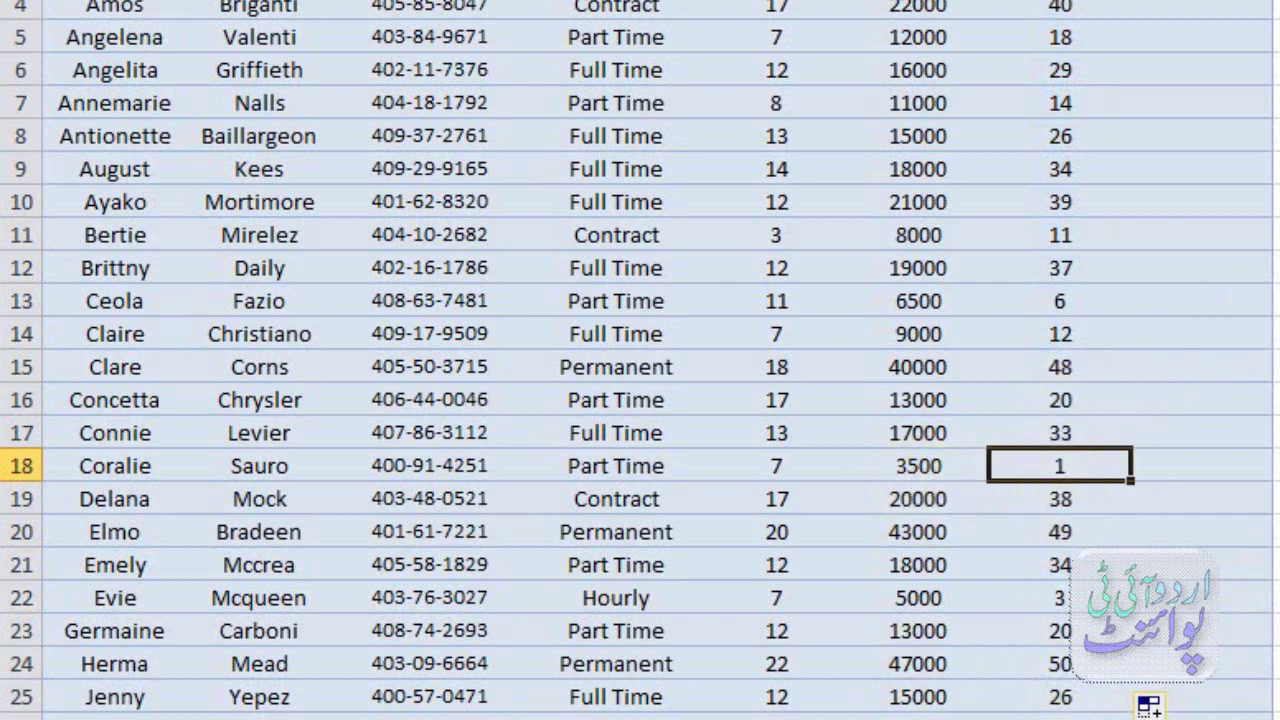
scroll(580, 360, "down", 3)
scroll(540, 360, "down", 5)
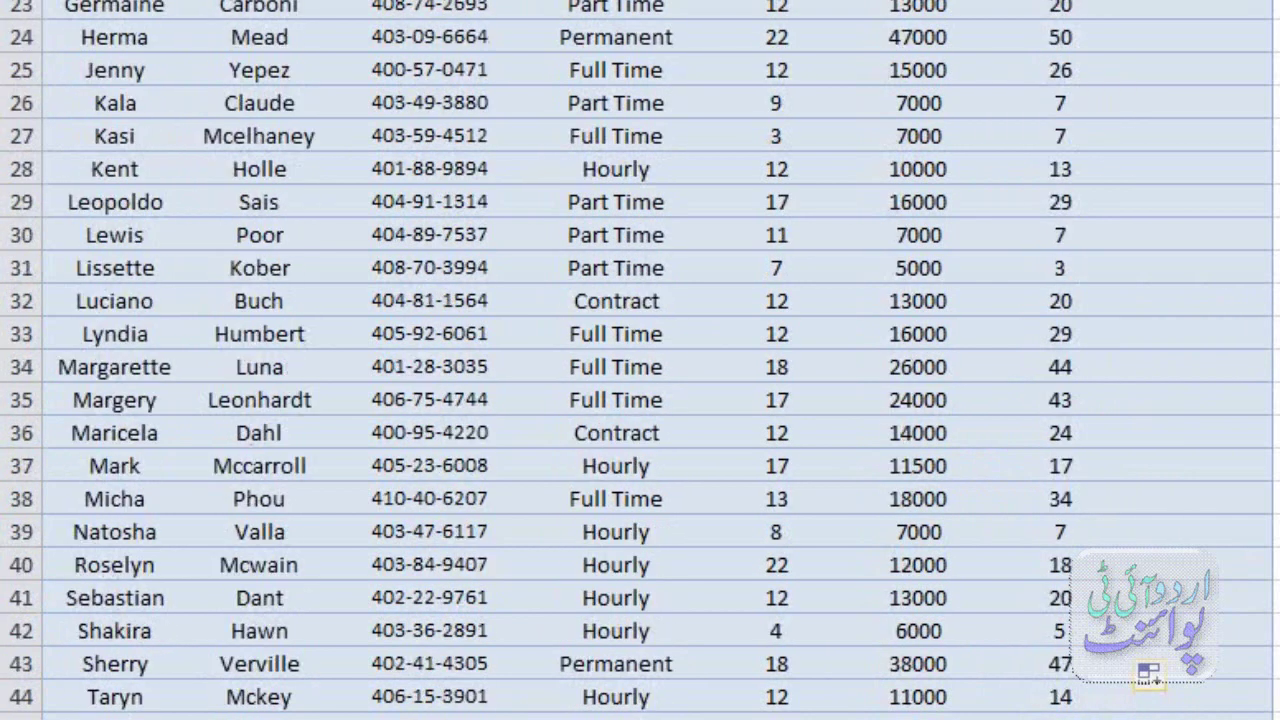
scroll(640, 360, "down", 3)
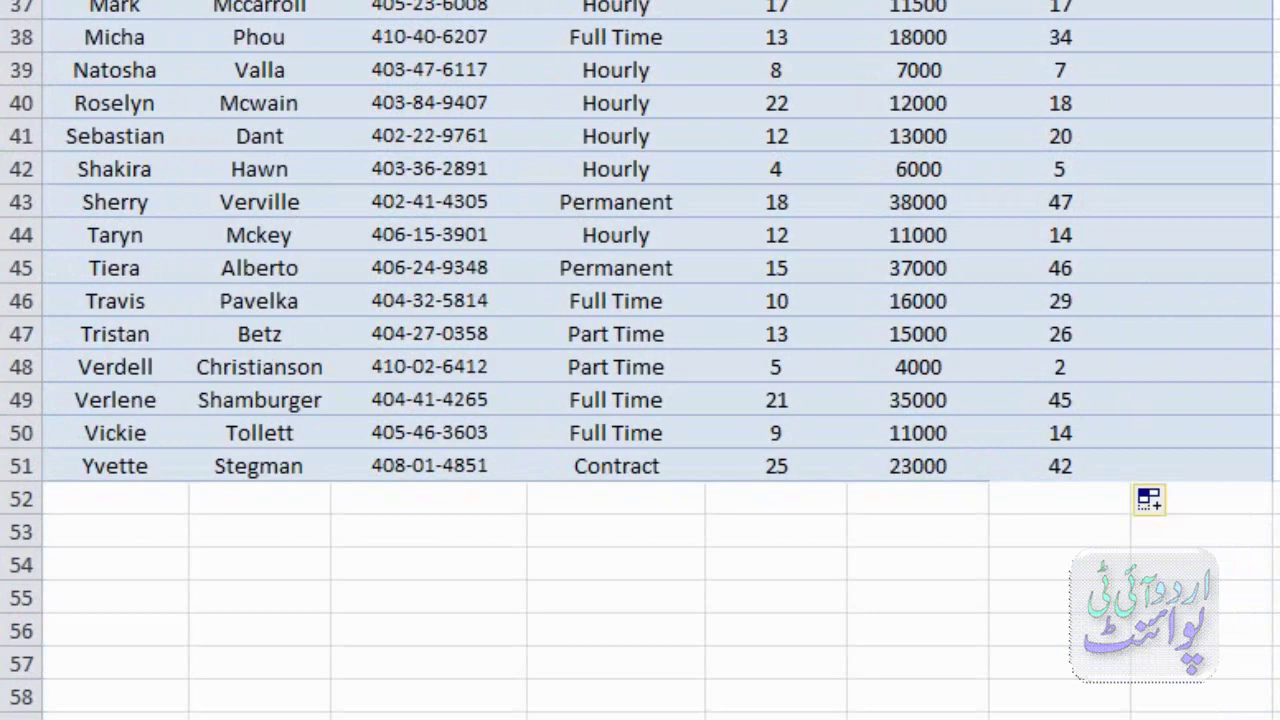
left_click(1056, 365)
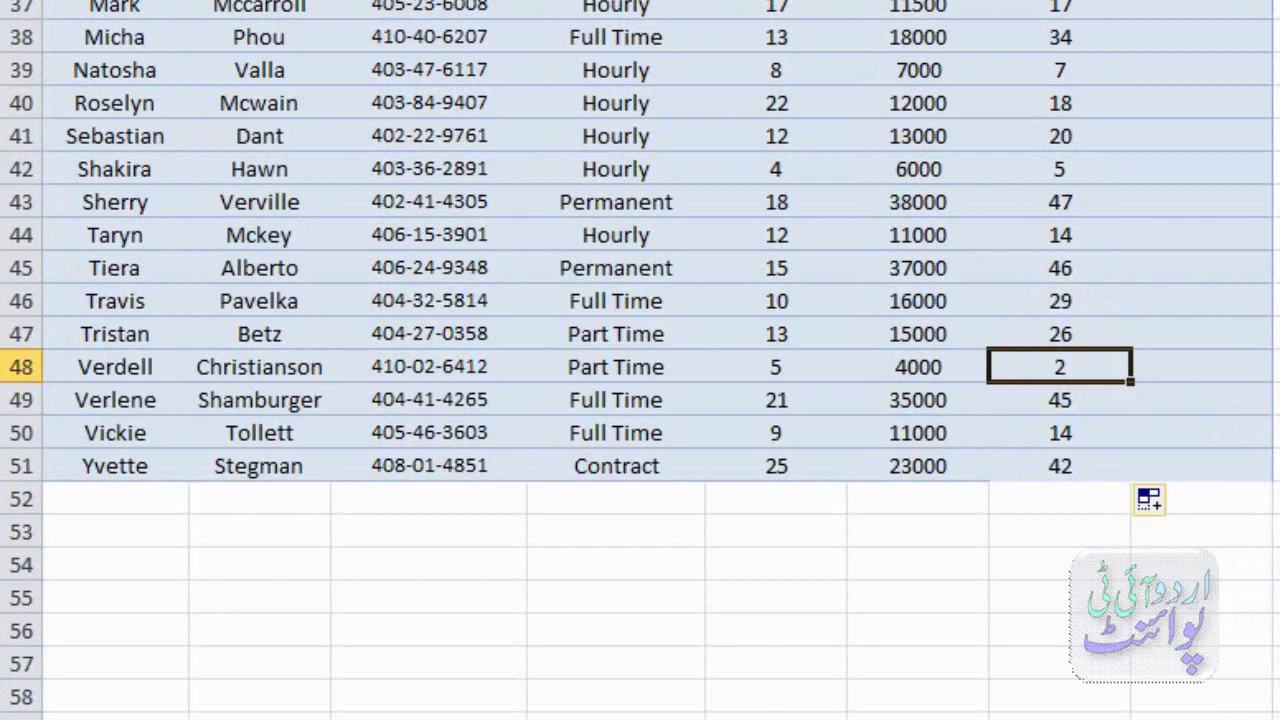
scroll(640, 360, "up", 5)
scroll(640, 360, "up", 6)
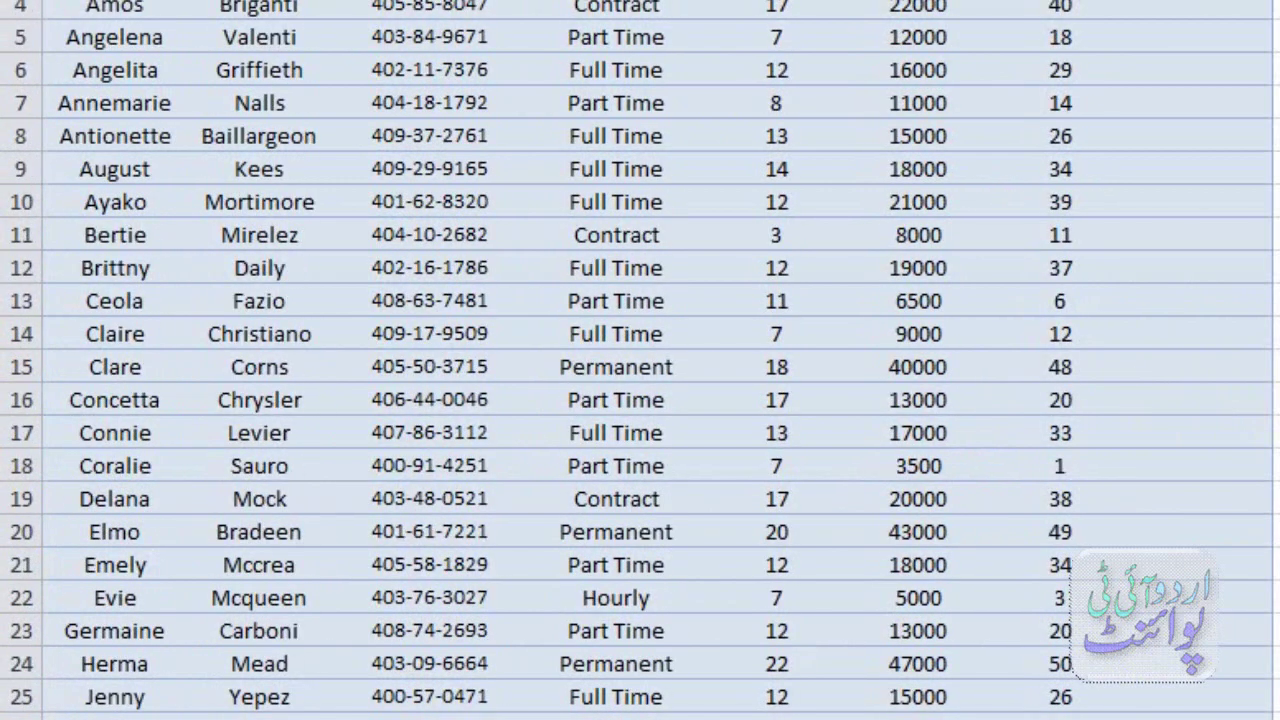
left_click(1075, 664)
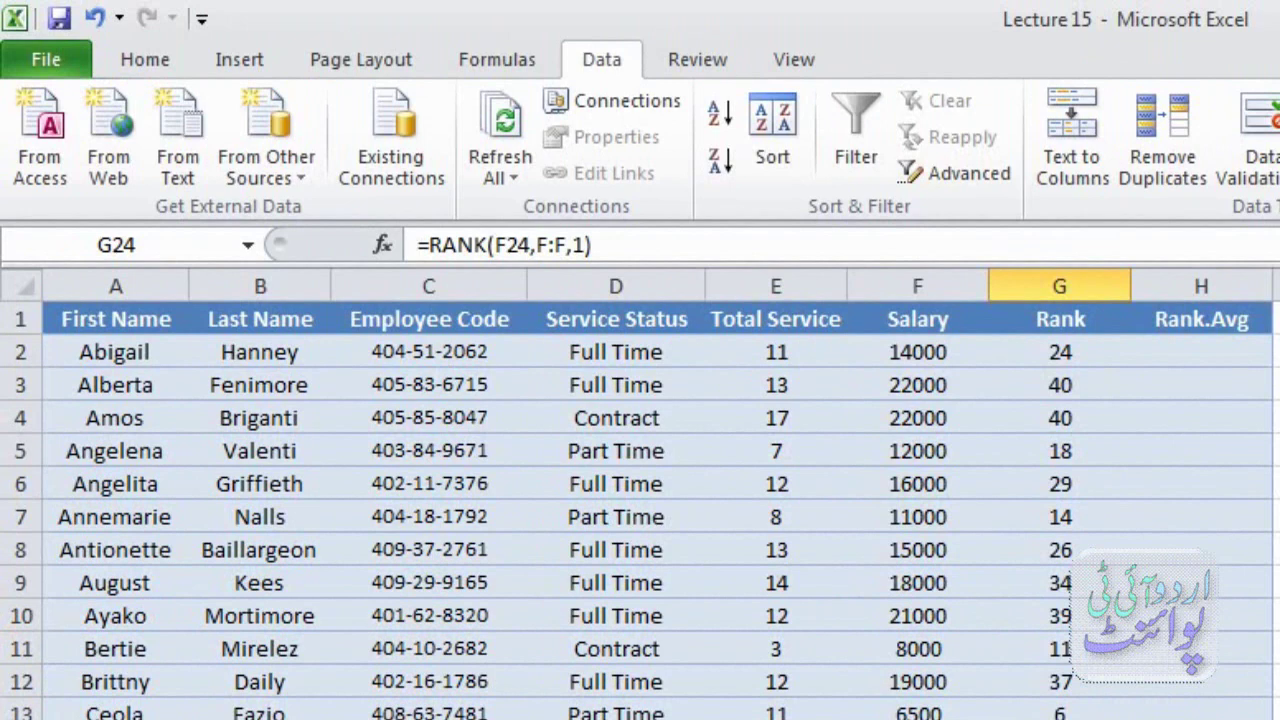
- Enter the formula =RANK.AVG(F2,F:F) in H2 to rank the first employee's salary against the whole Salary column
left_click(1223, 355)
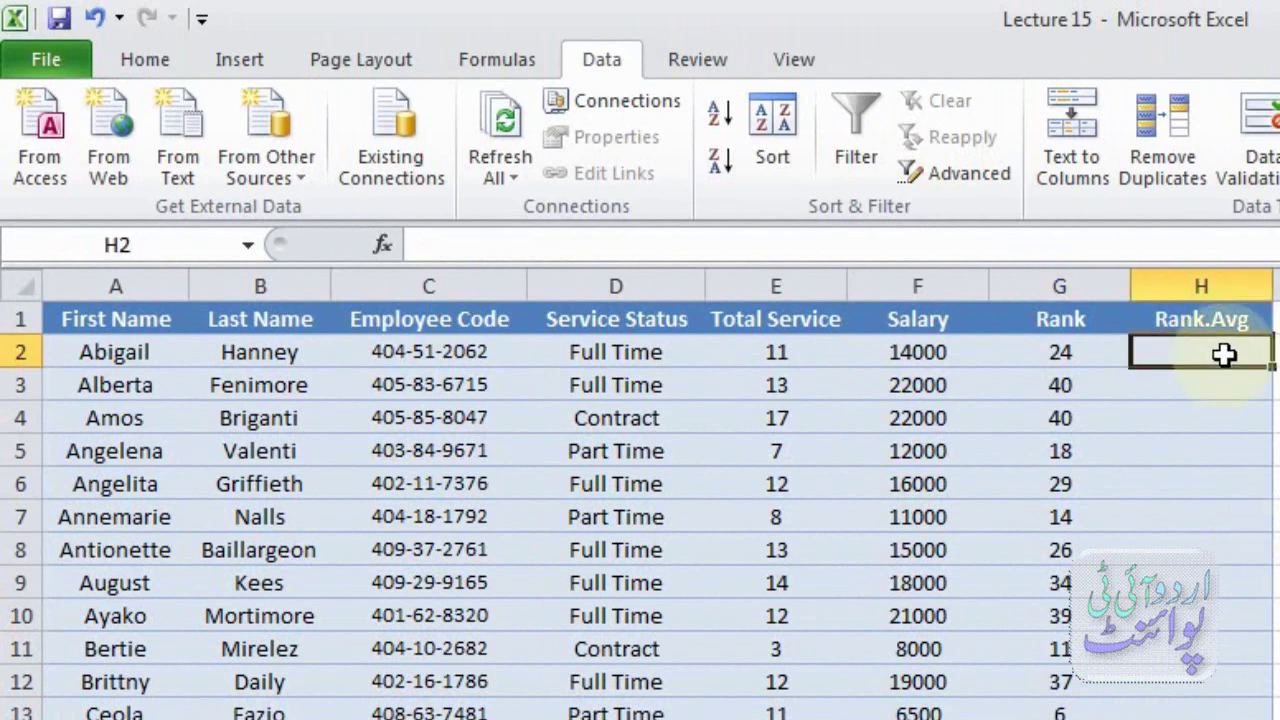
left_click(1057, 350)
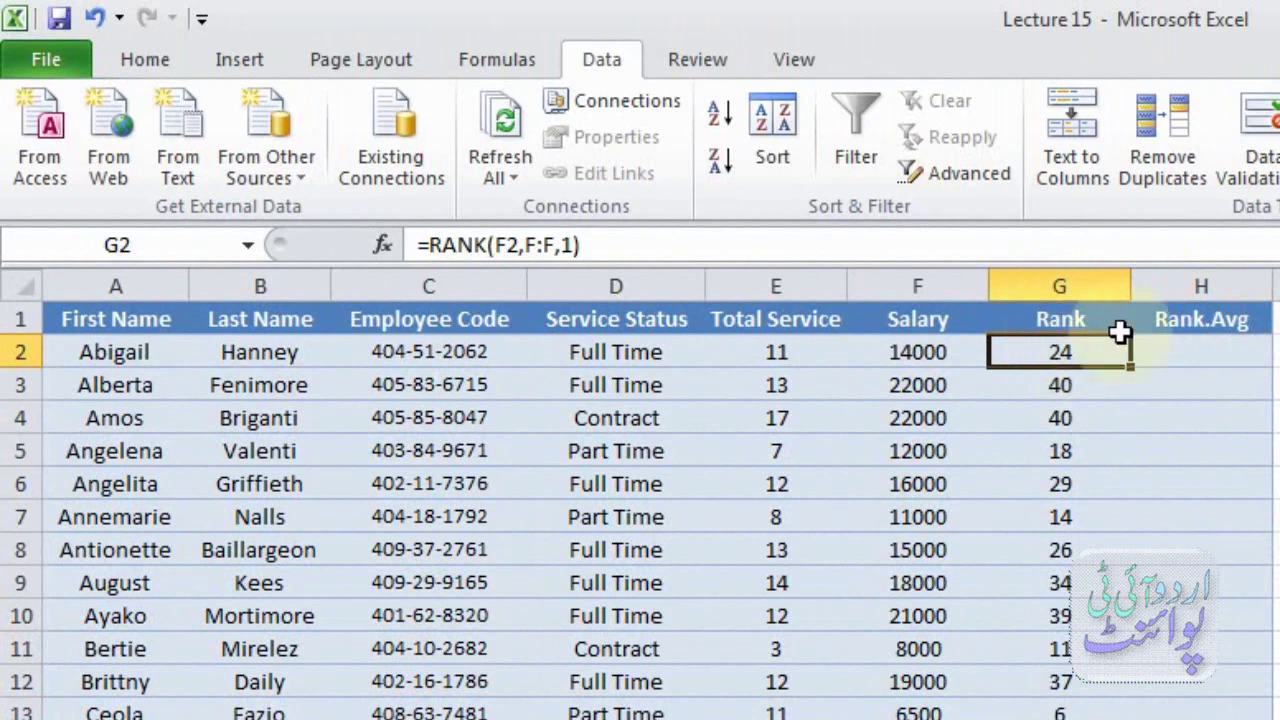
left_click(1178, 352)
type("=")
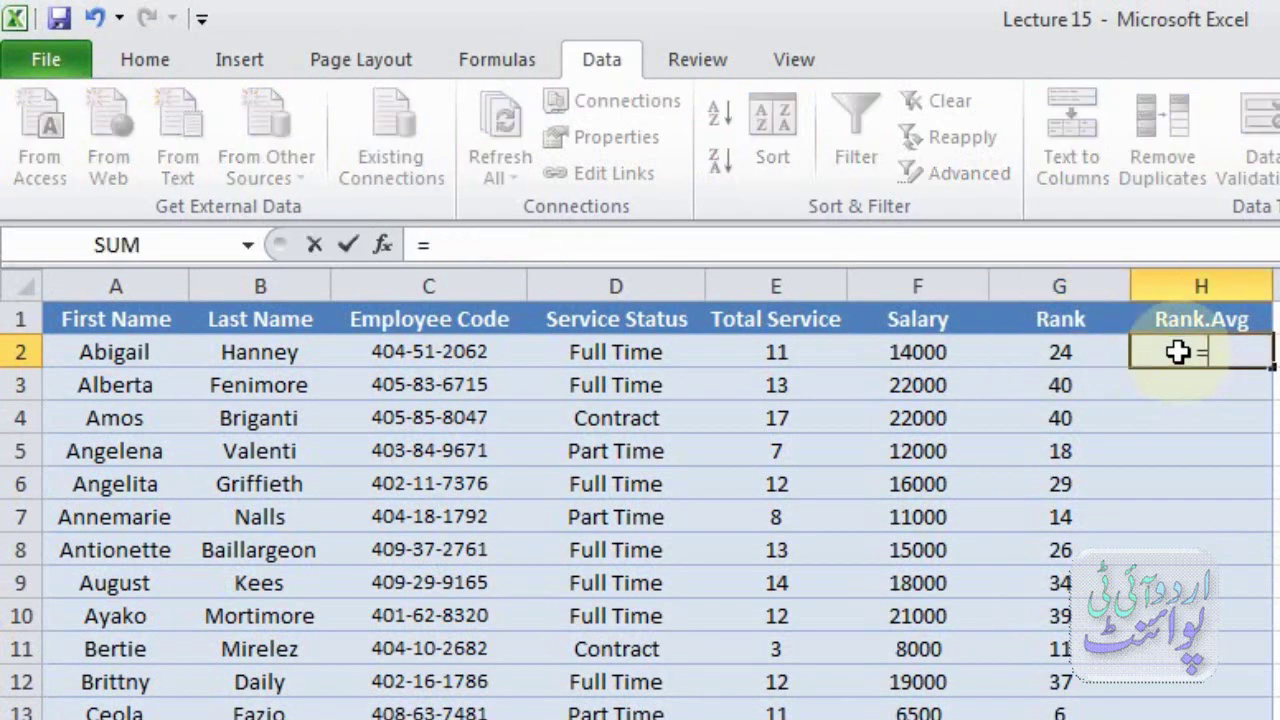
type("rank")
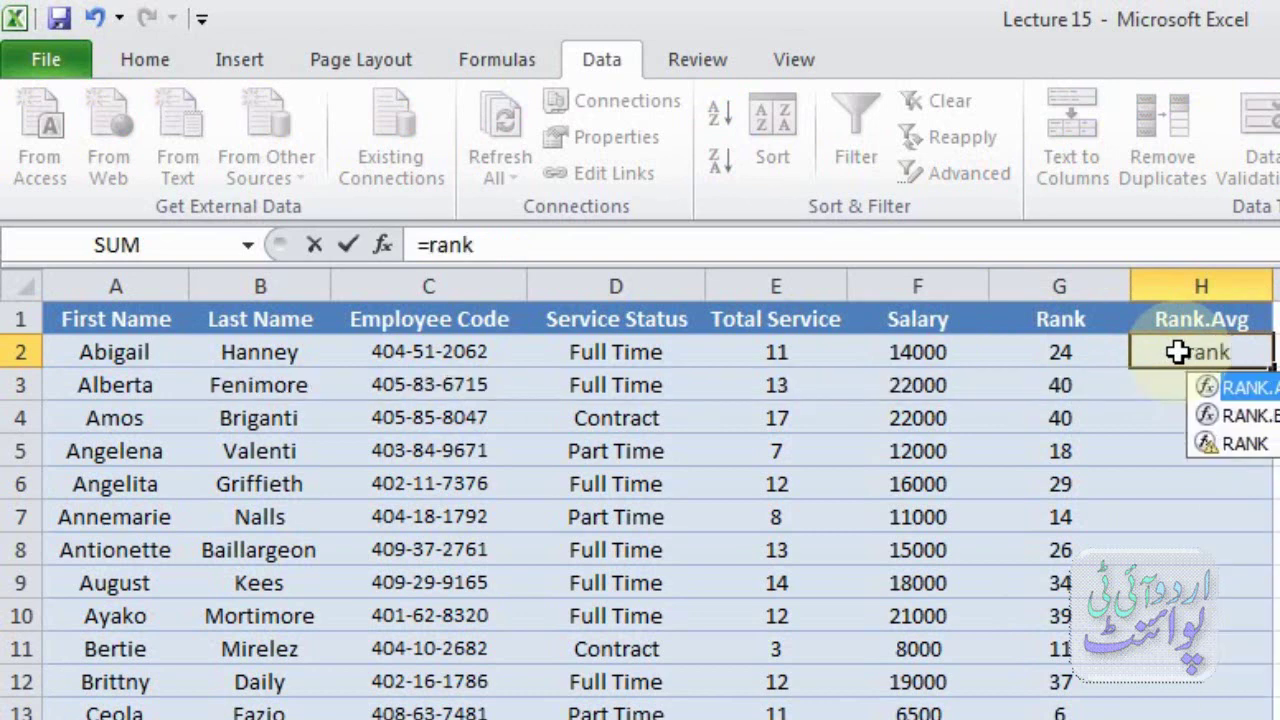
key("Tab")
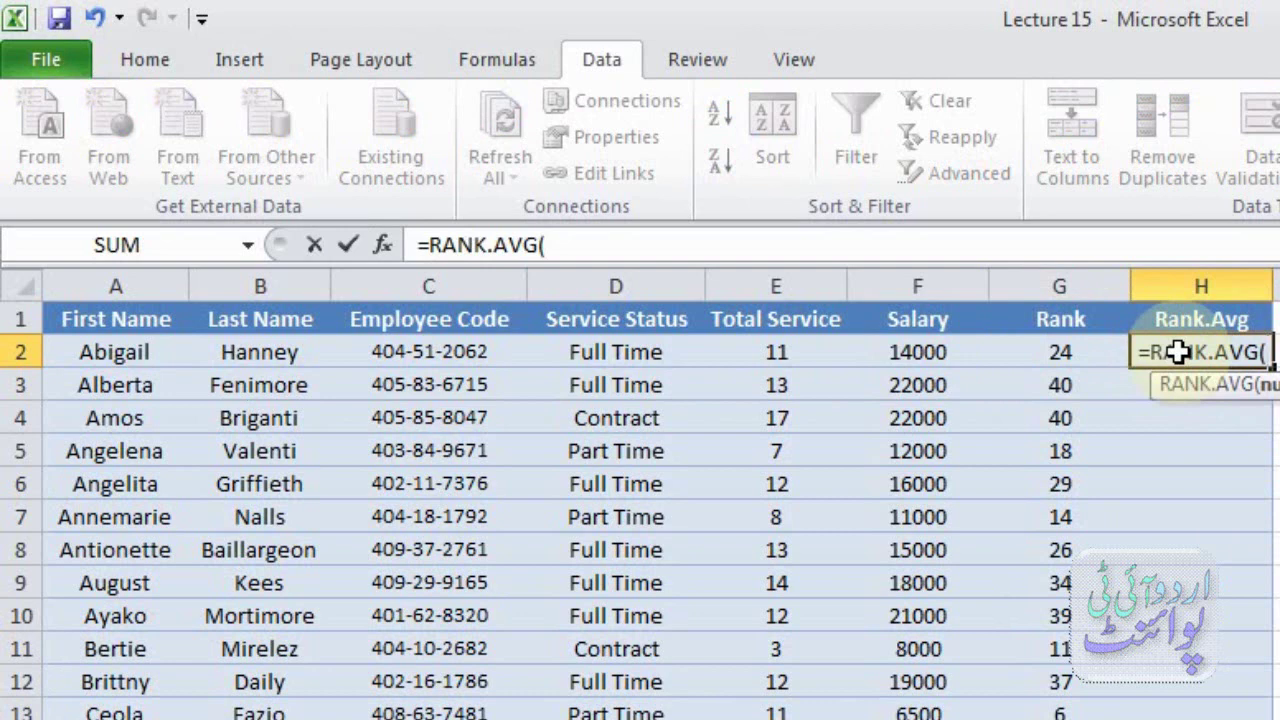
left_click(884, 358)
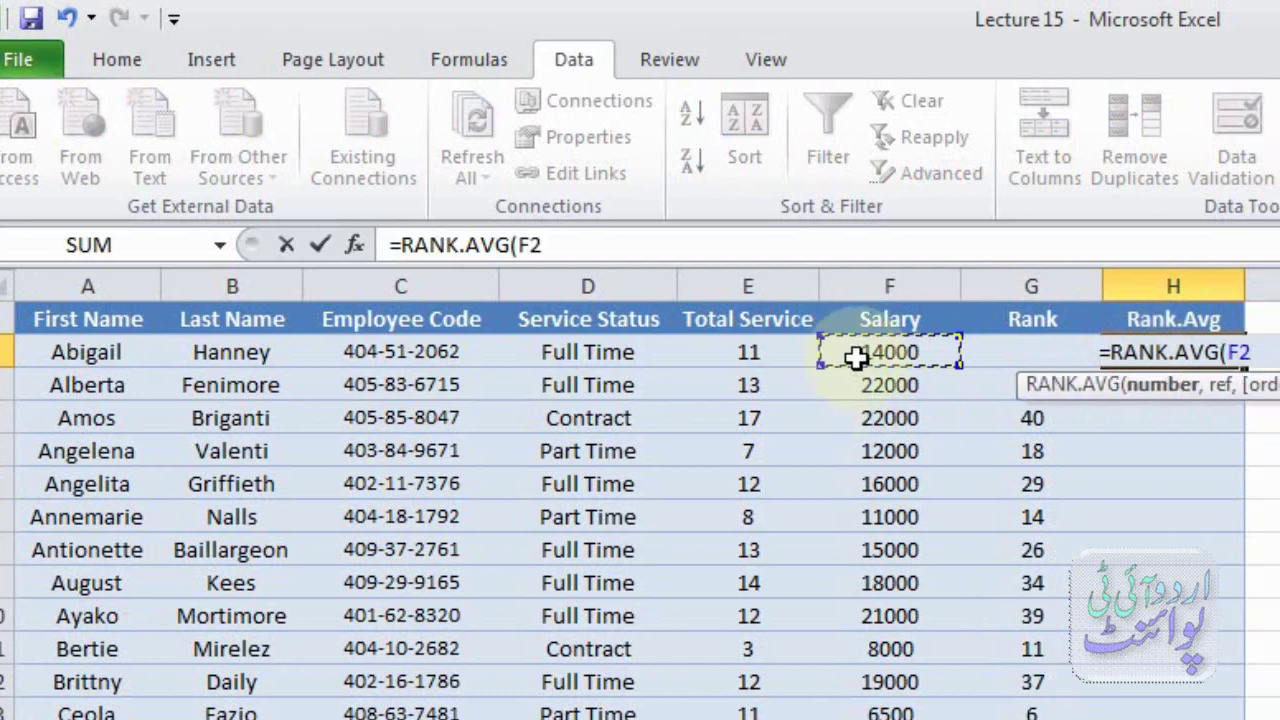
type(",")
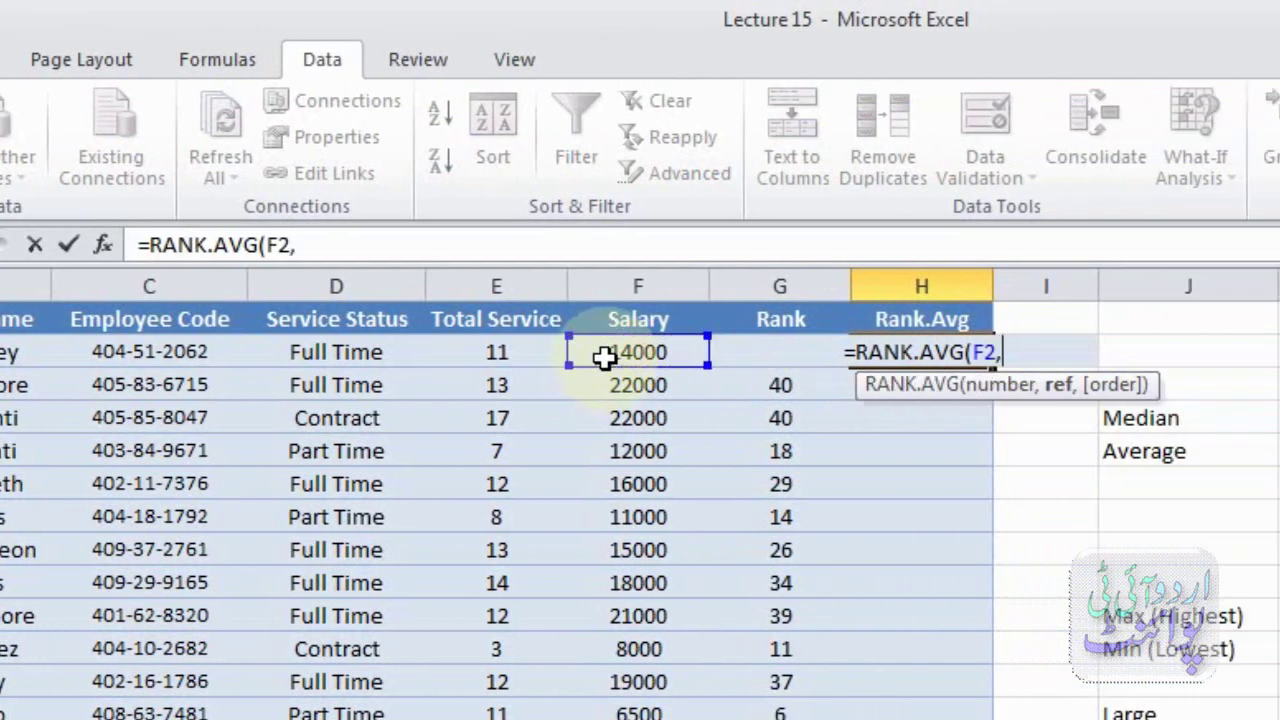
left_click(633, 287)
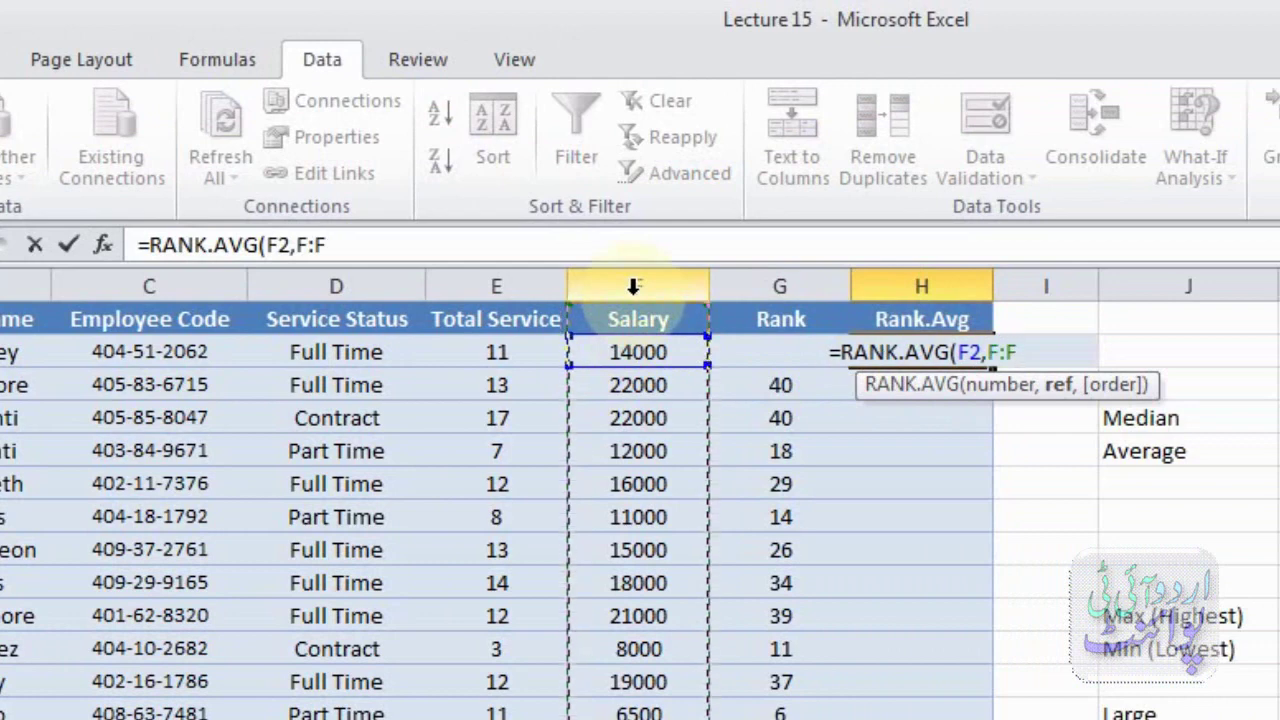
type(")")
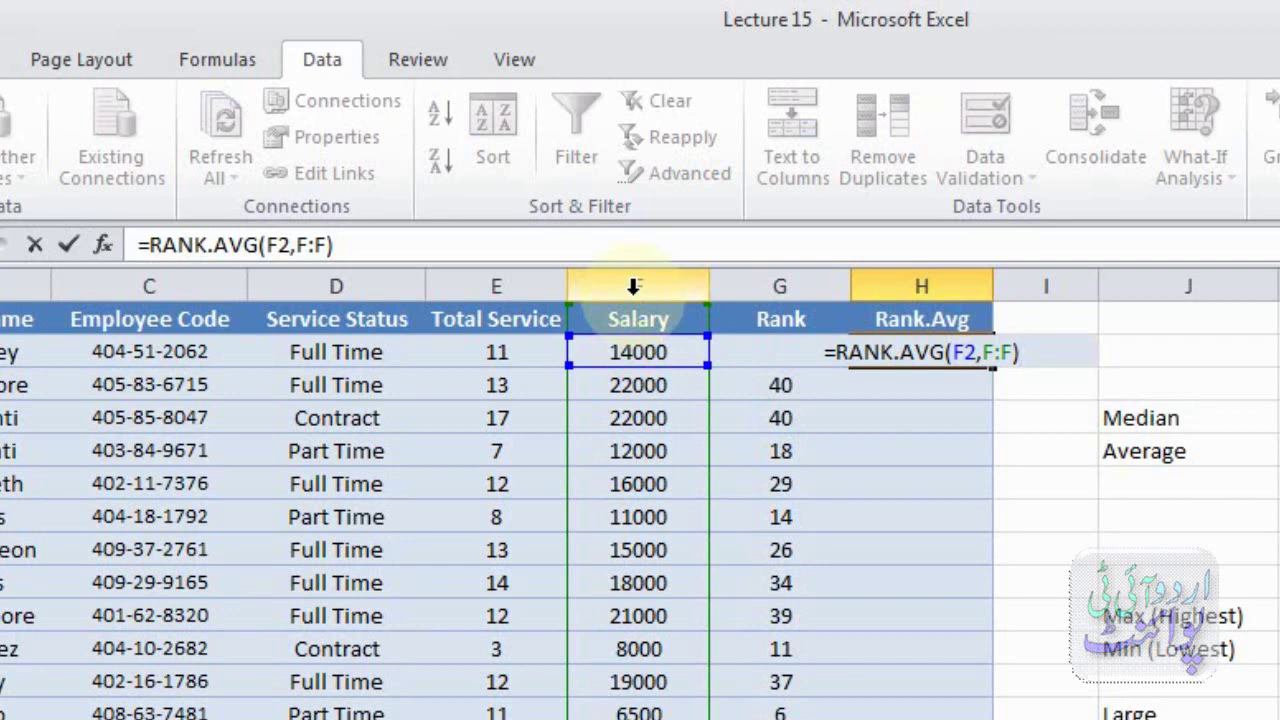
key("Return")
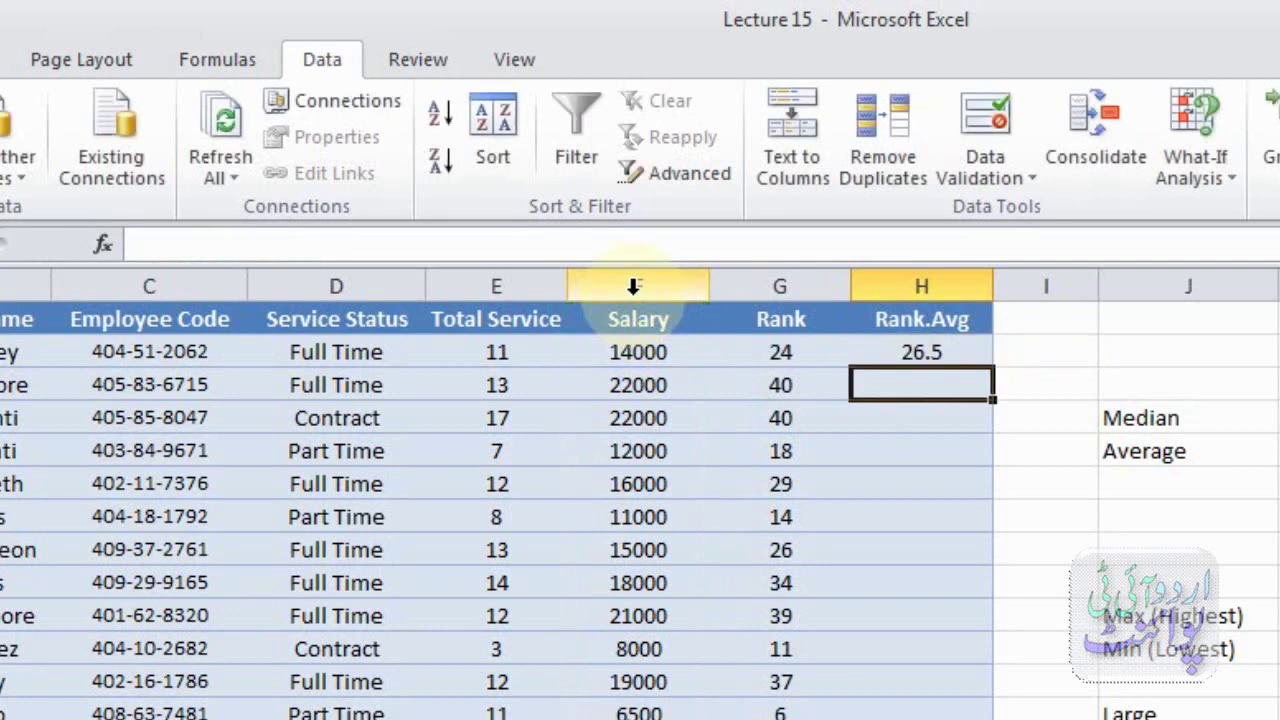
- Fill the RANK.AVG formula from H2 down the Rank.Avg column and check the Rank formula in G2 for comparison
left_click(972, 353)
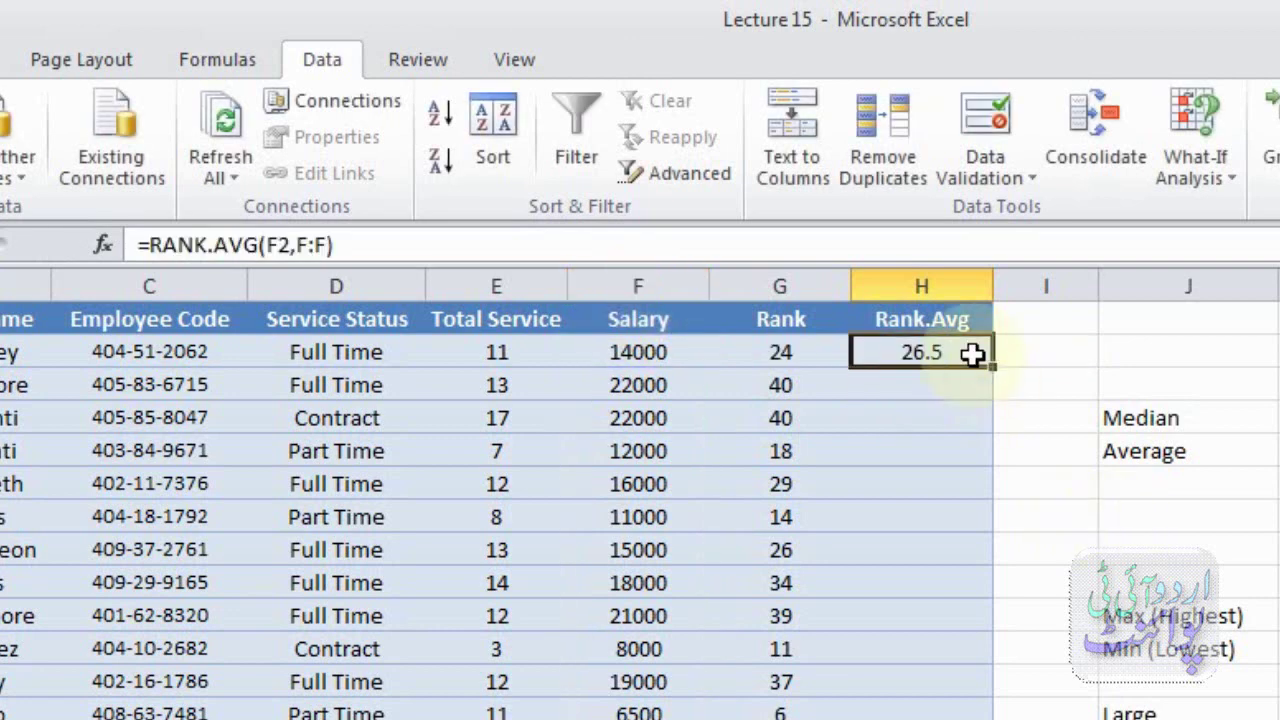
double_click(992, 366)
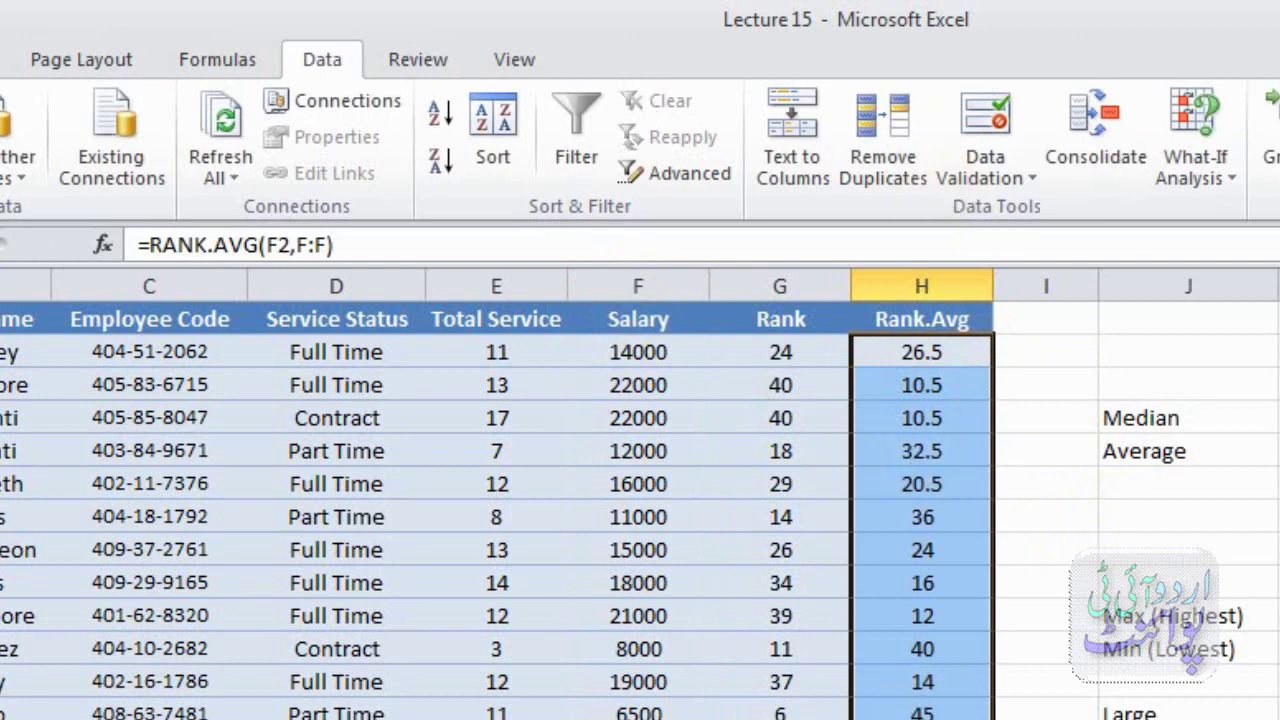
left_click(836, 360)
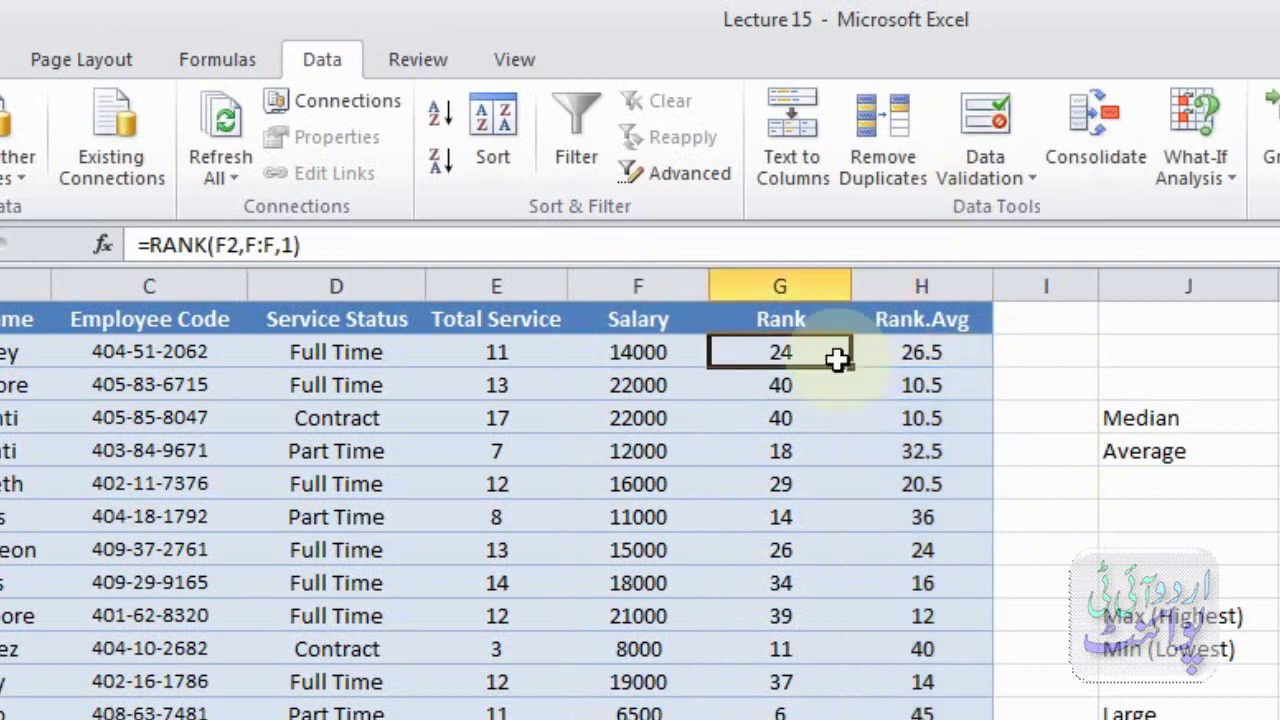
- Set the order argument of the H2 formula to 1 (Ascending), giving =RANK.AVG(F2,F:F,1), and fill it down the Rank.Avg column
left_click(909, 346)
double_click(909, 350)
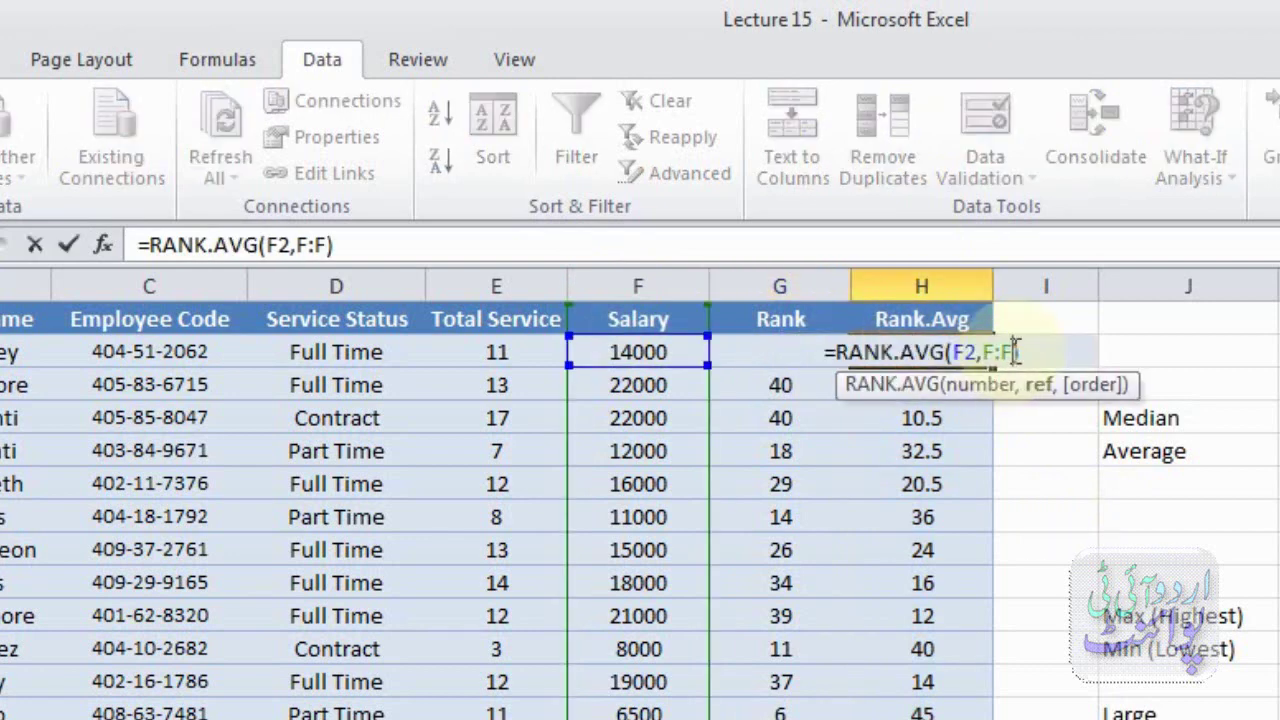
type(",")
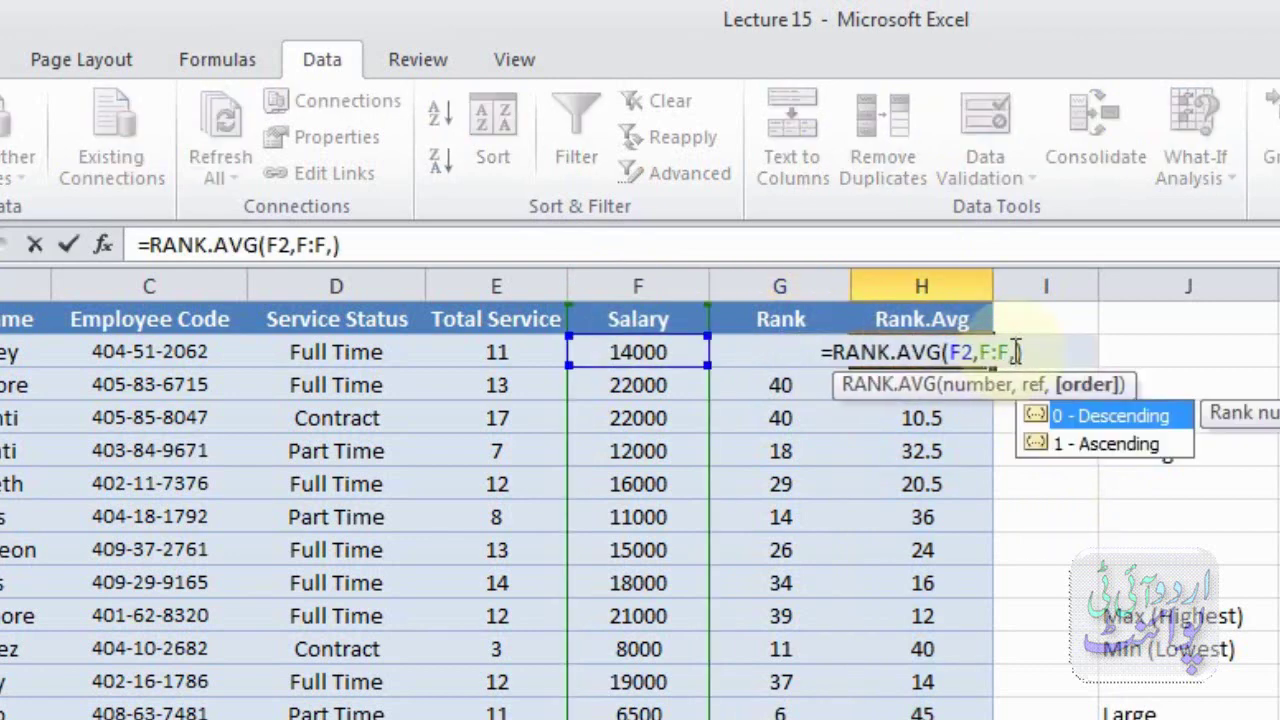
type("1")
key("Return")
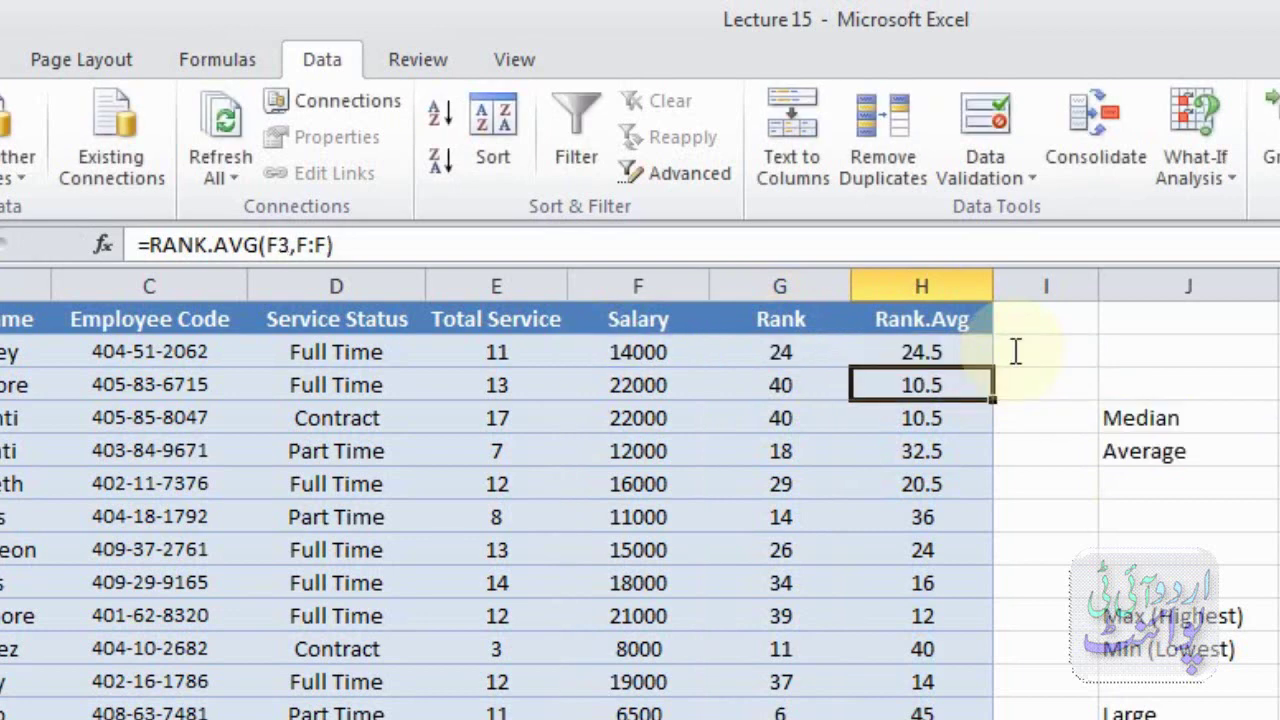
left_click(978, 352)
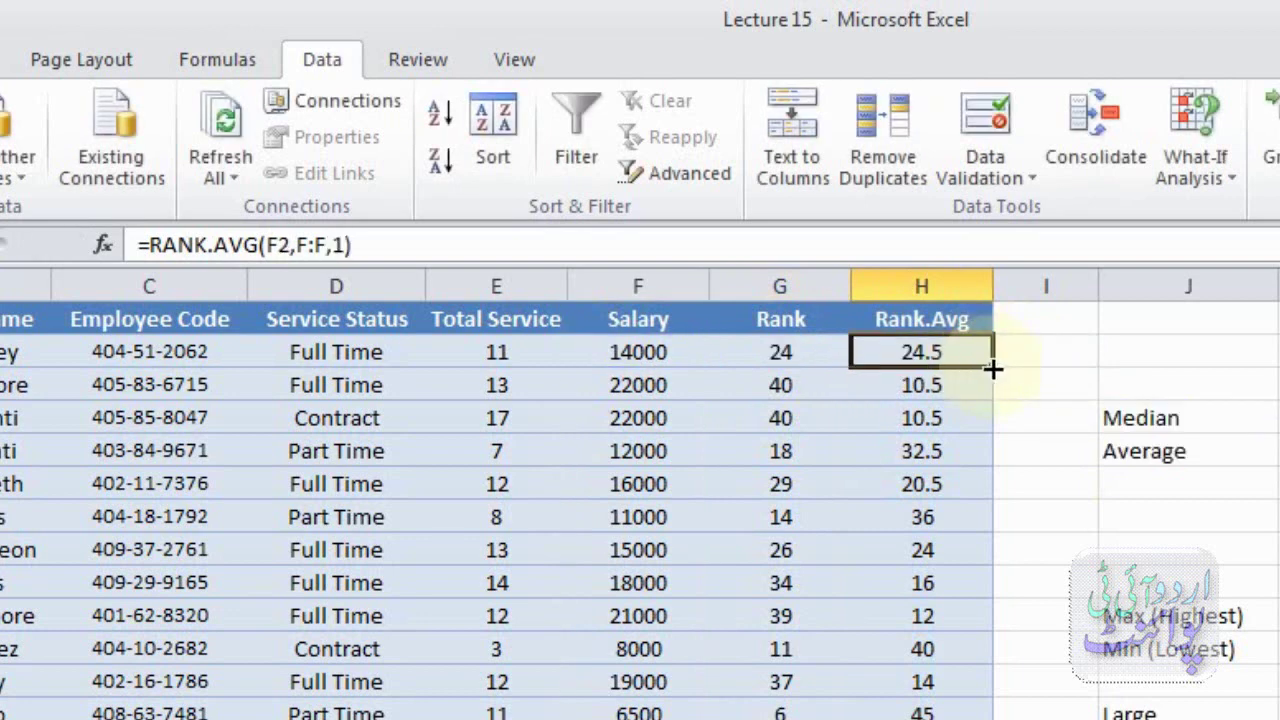
double_click(992, 369)
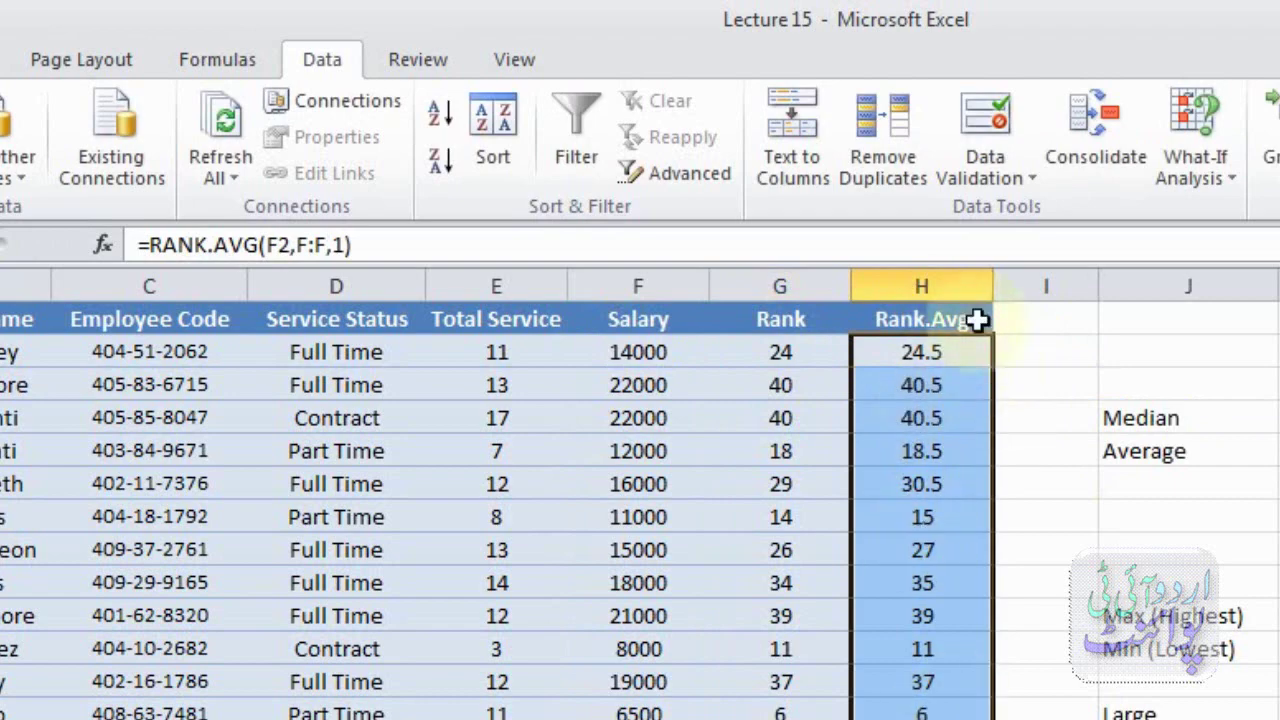
- Compare the Rank.Avg results with the Rank column, checking rows 13, 4, 2 and 16
left_click(958, 712)
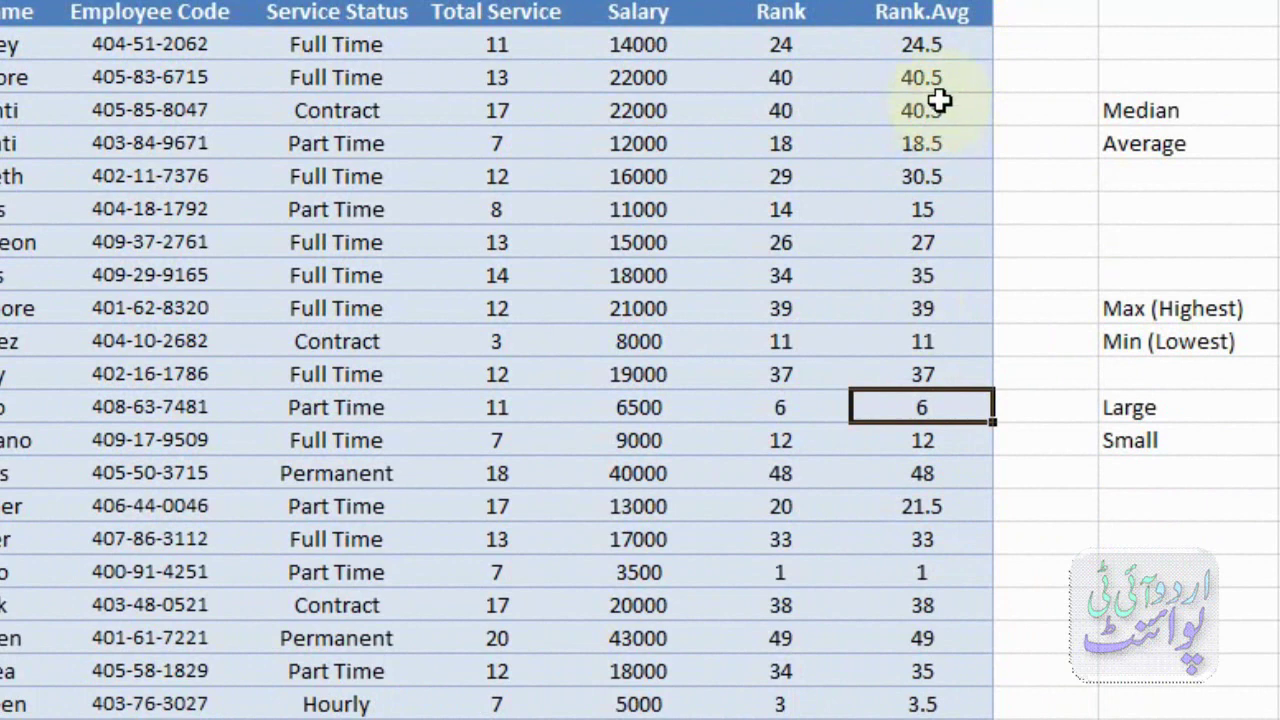
left_click(943, 108)
left_click(943, 44)
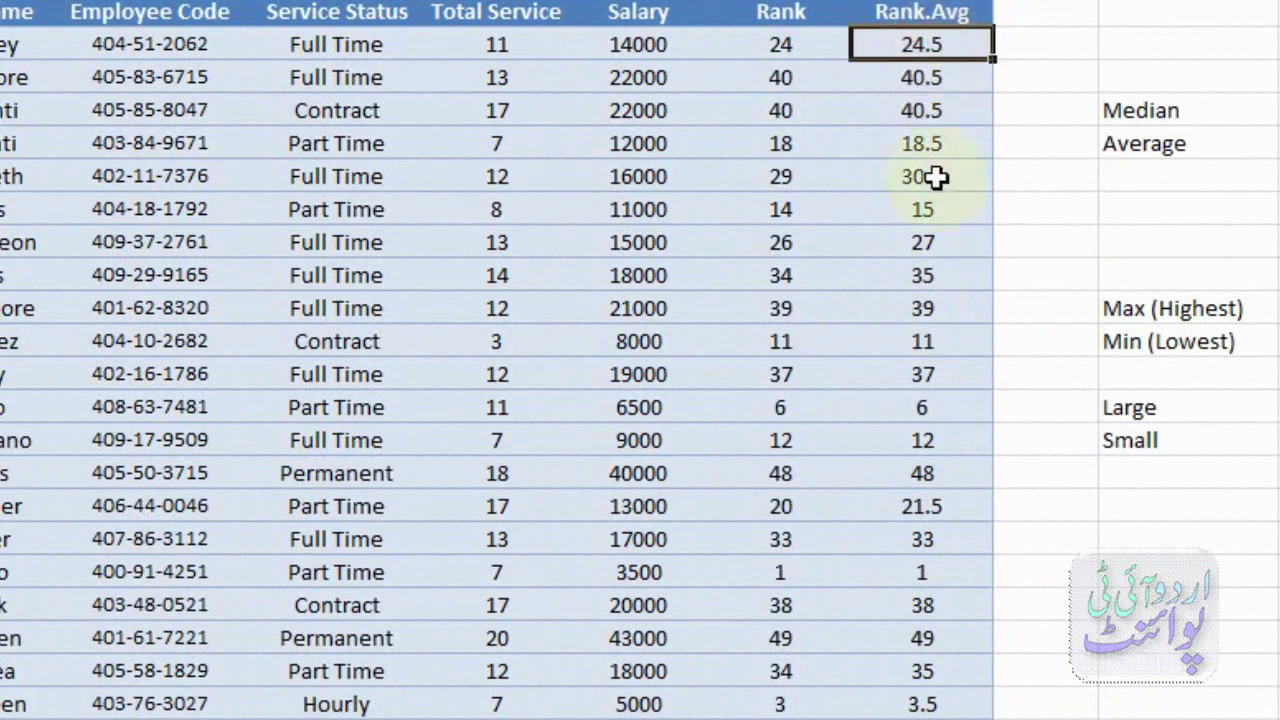
left_click(935, 507)
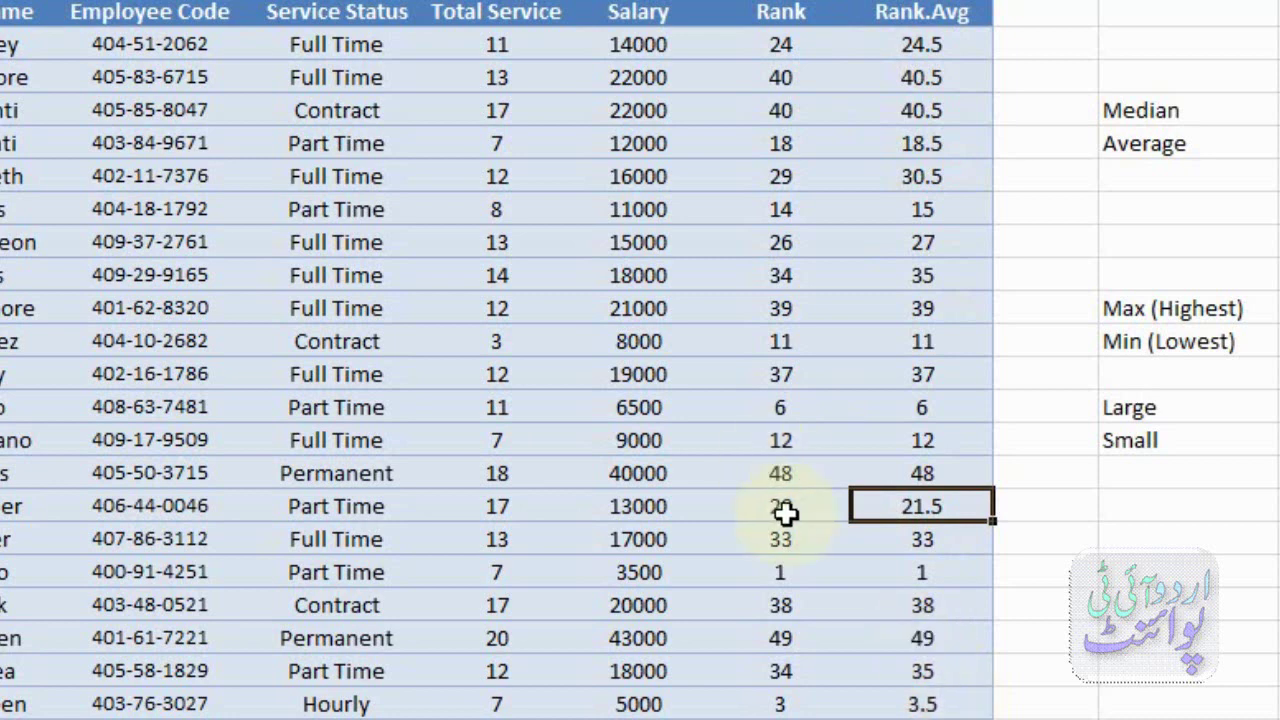
key("Left")
key("Right")
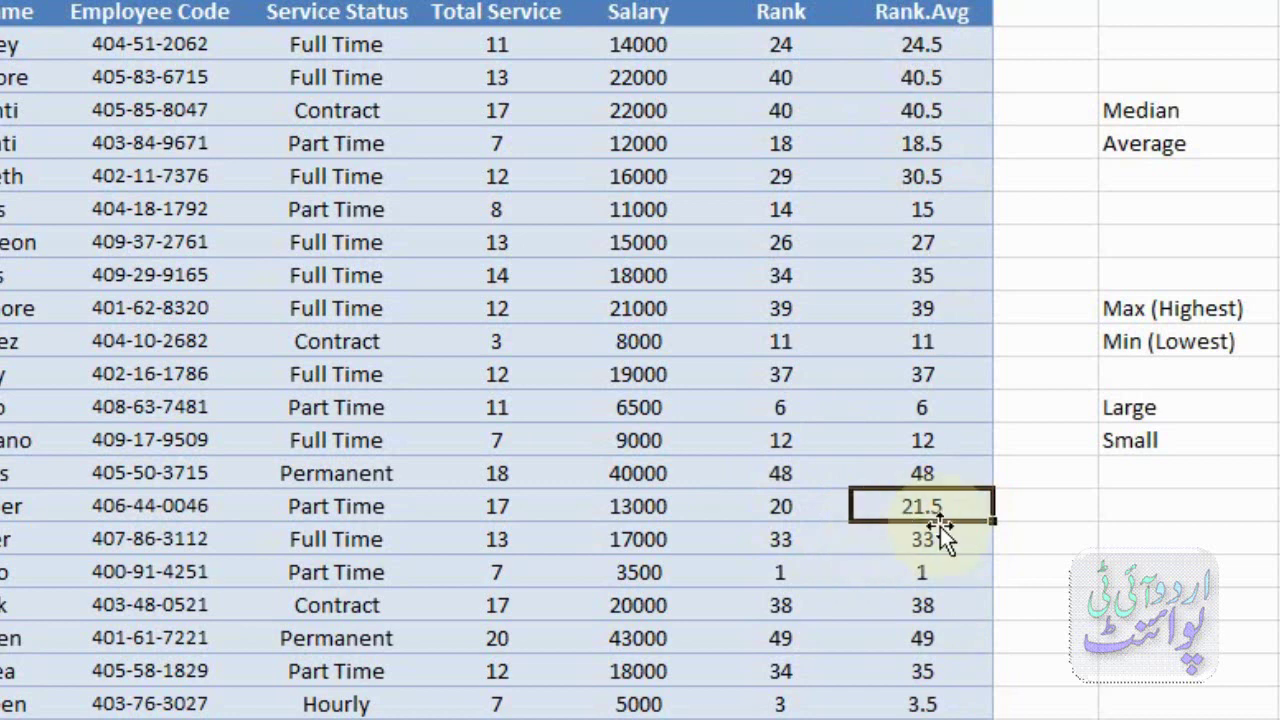
left_click(792, 509)
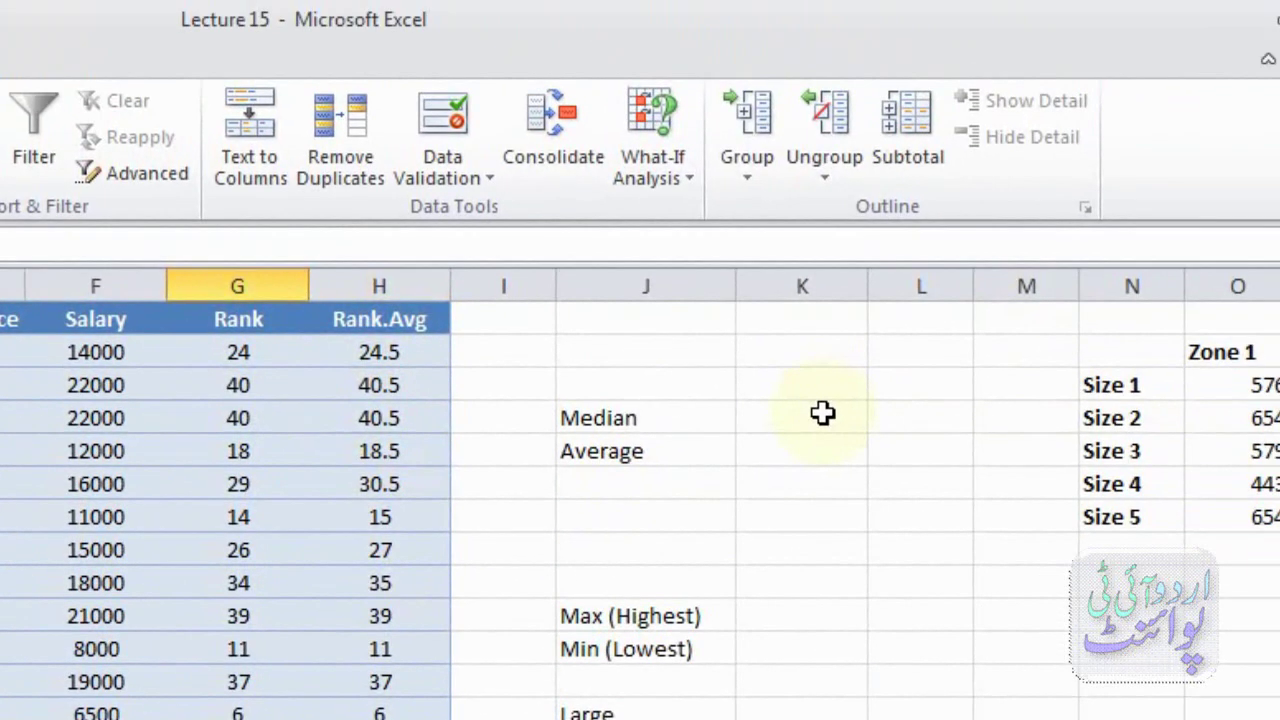
- Enter a MEDIAN formula over the whole Salary column, F:F, in K4 beside the Median label
left_click(822, 413)
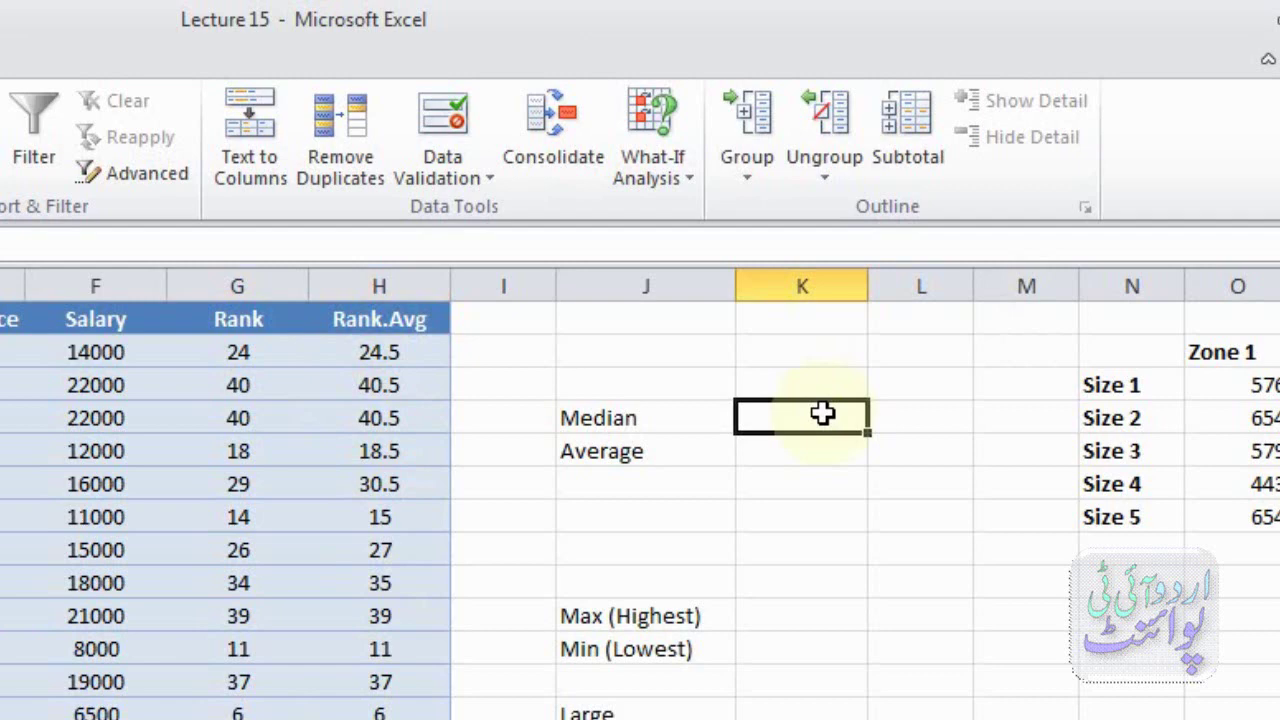
type("=m")
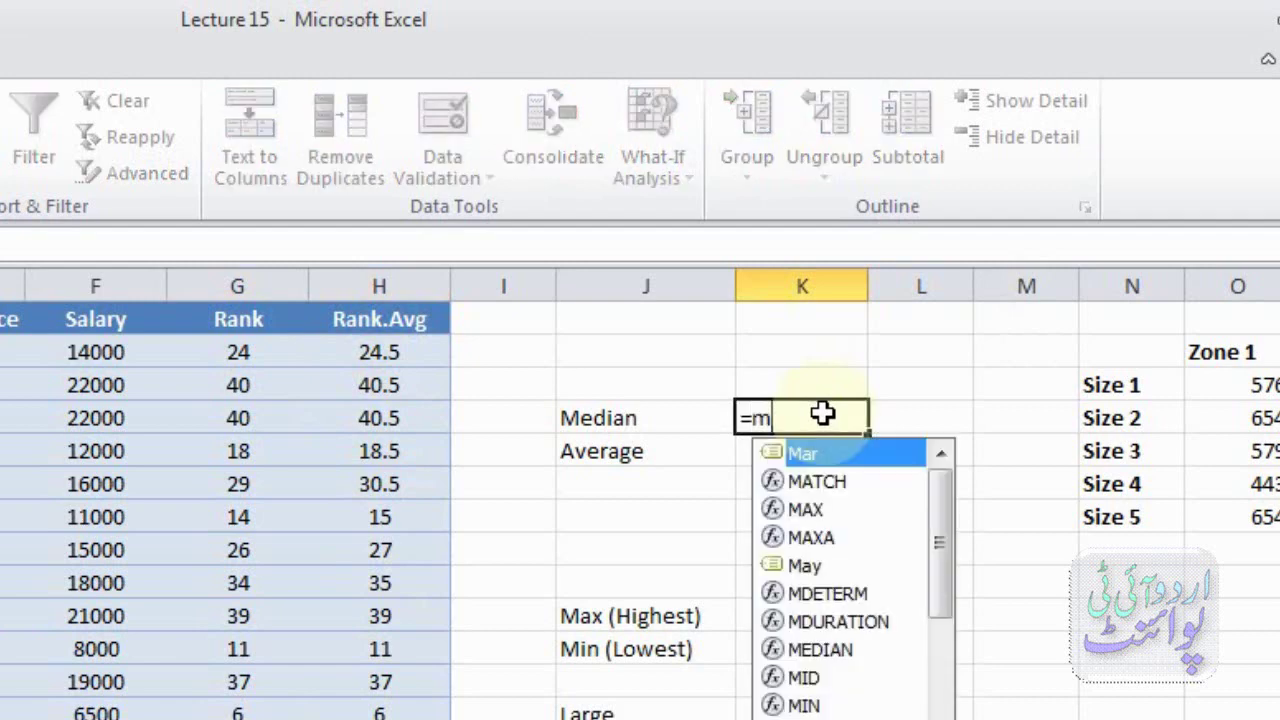
type("ed")
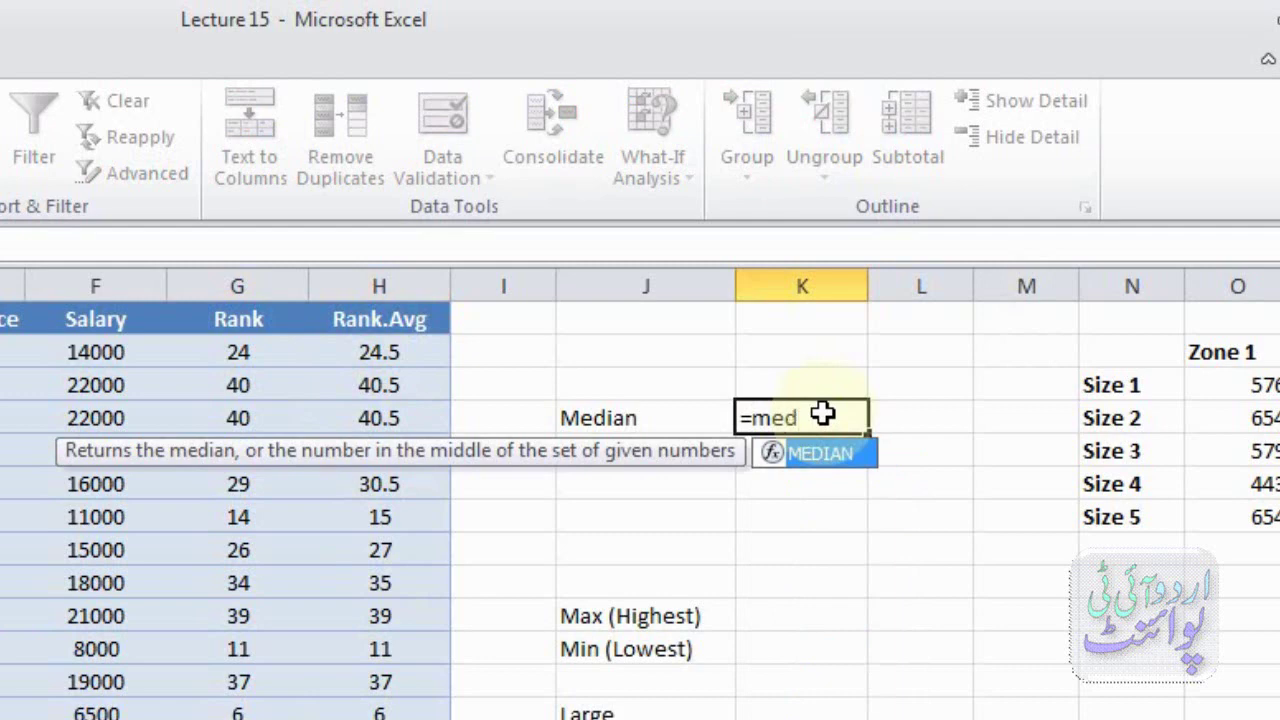
key("Tab")
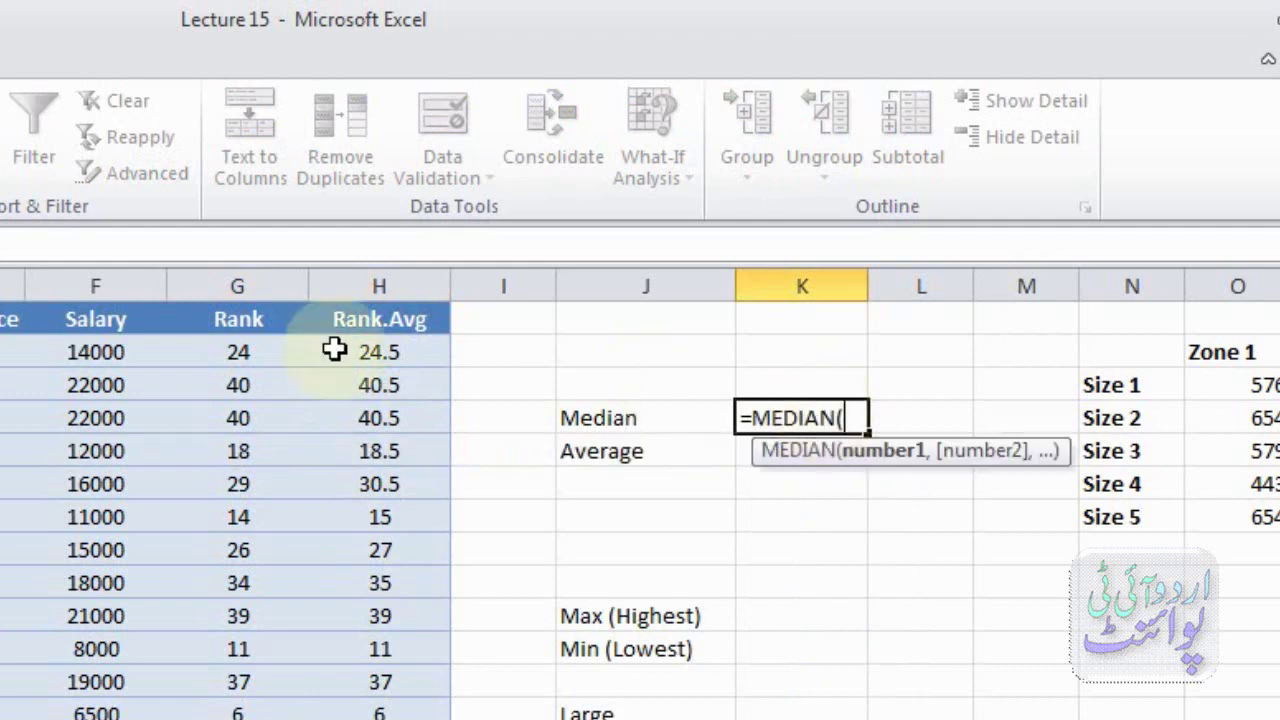
left_click(137, 276)
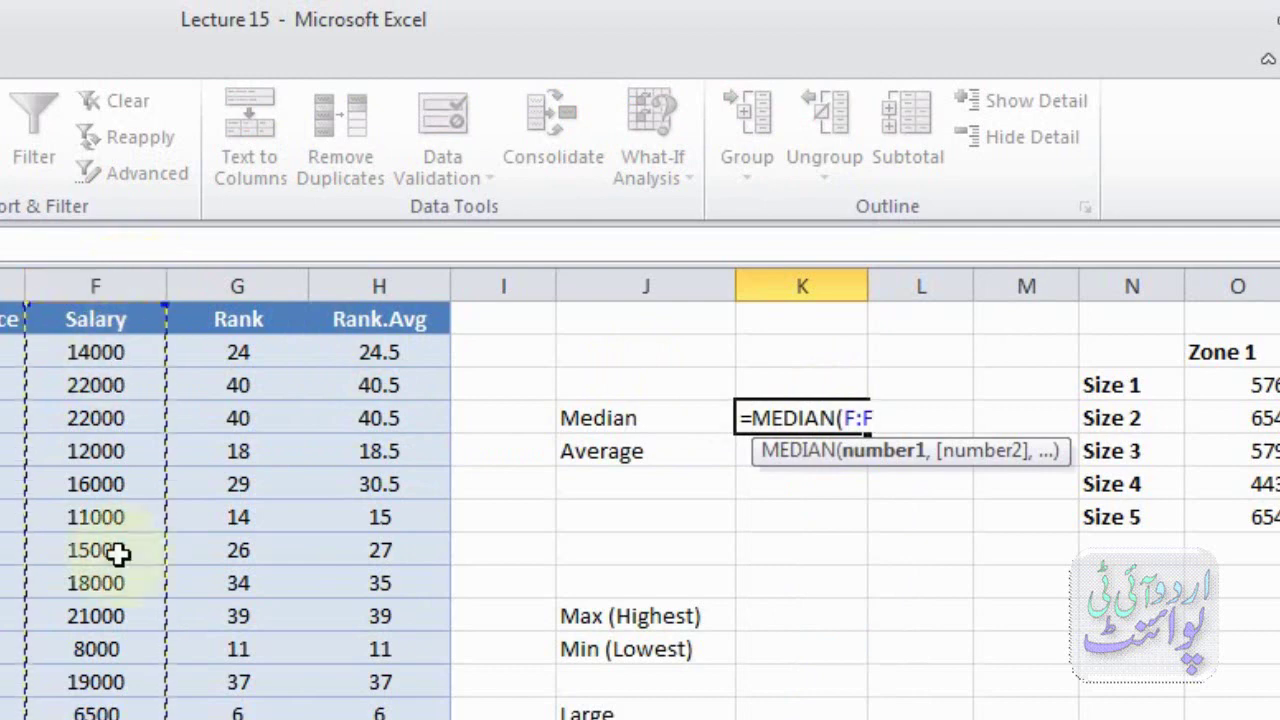
key("Return")
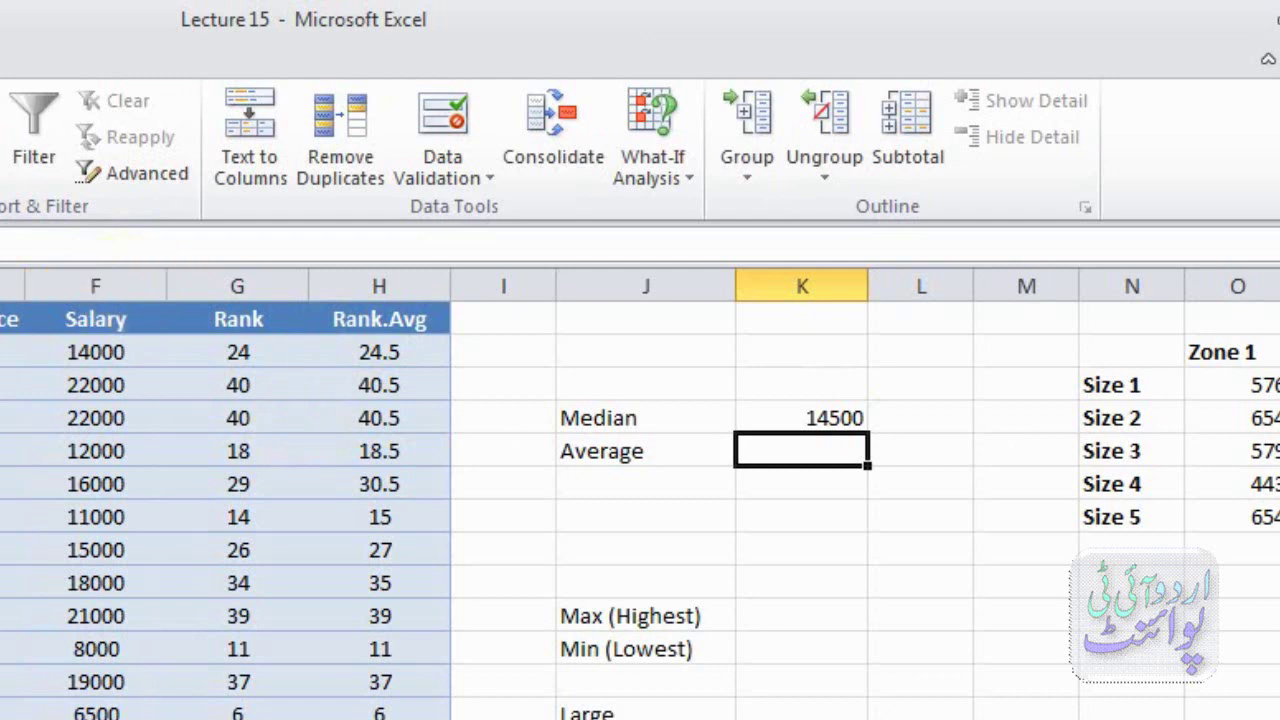
- Replace the K4 formula with the median of the Zone and Size table's values, using the range O3:U7
scroll(1247, 481, "right", 5)
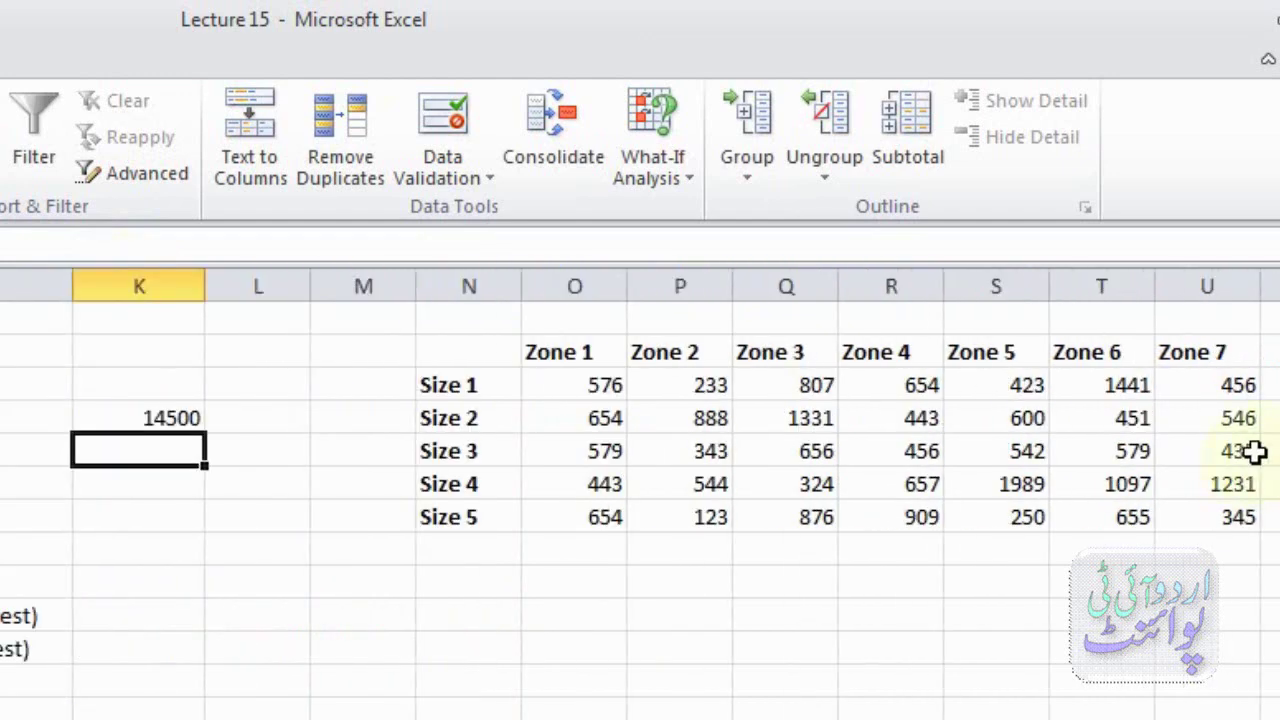
left_click(163, 410)
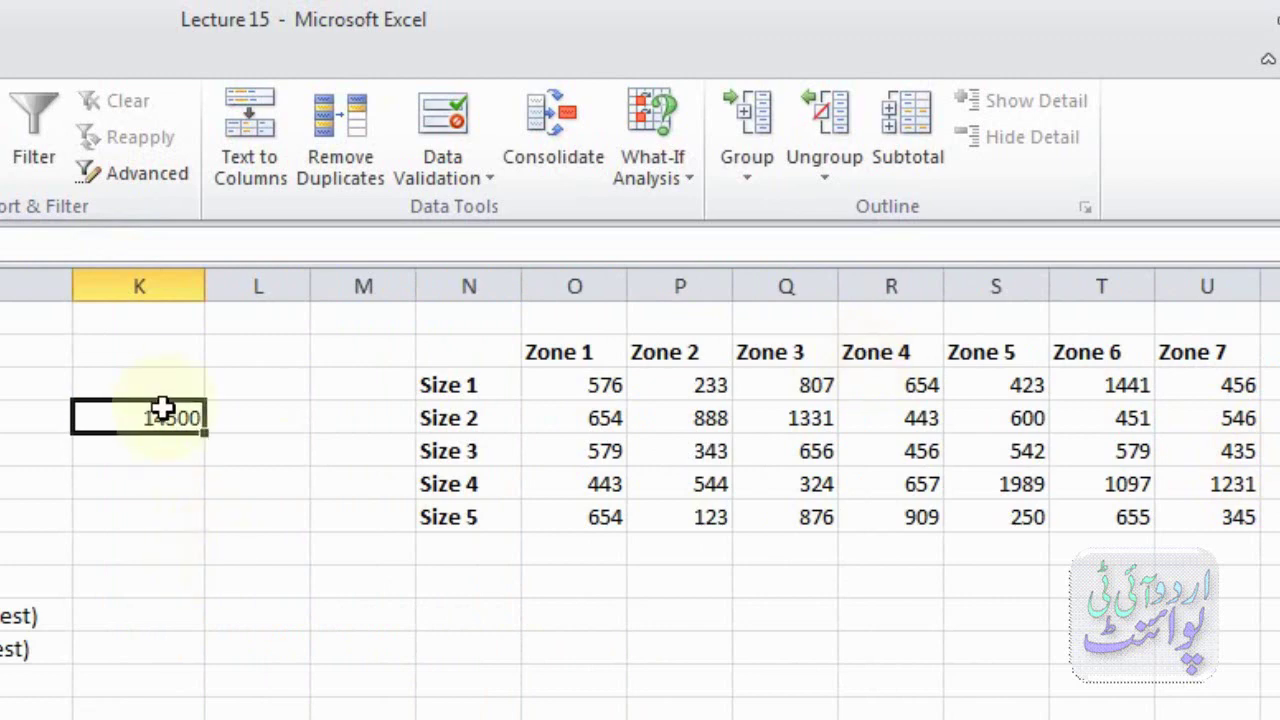
key("BackSpace")
type("=medi")
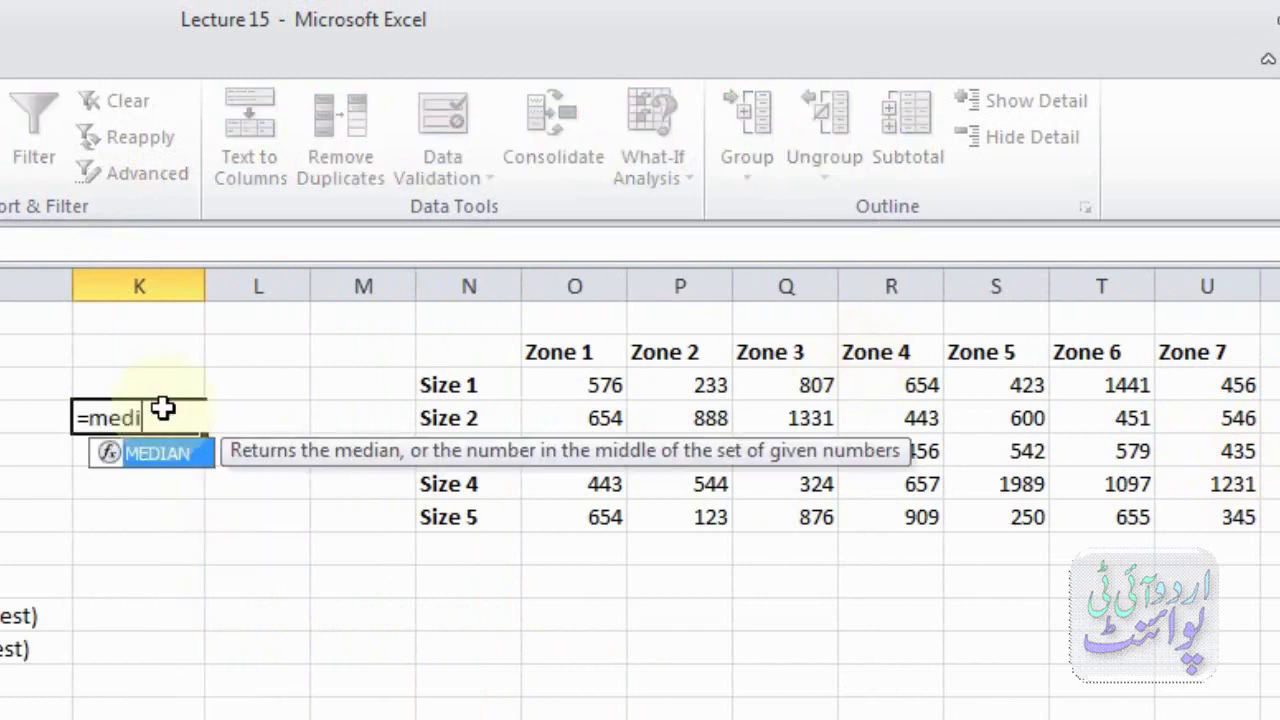
type("an(")
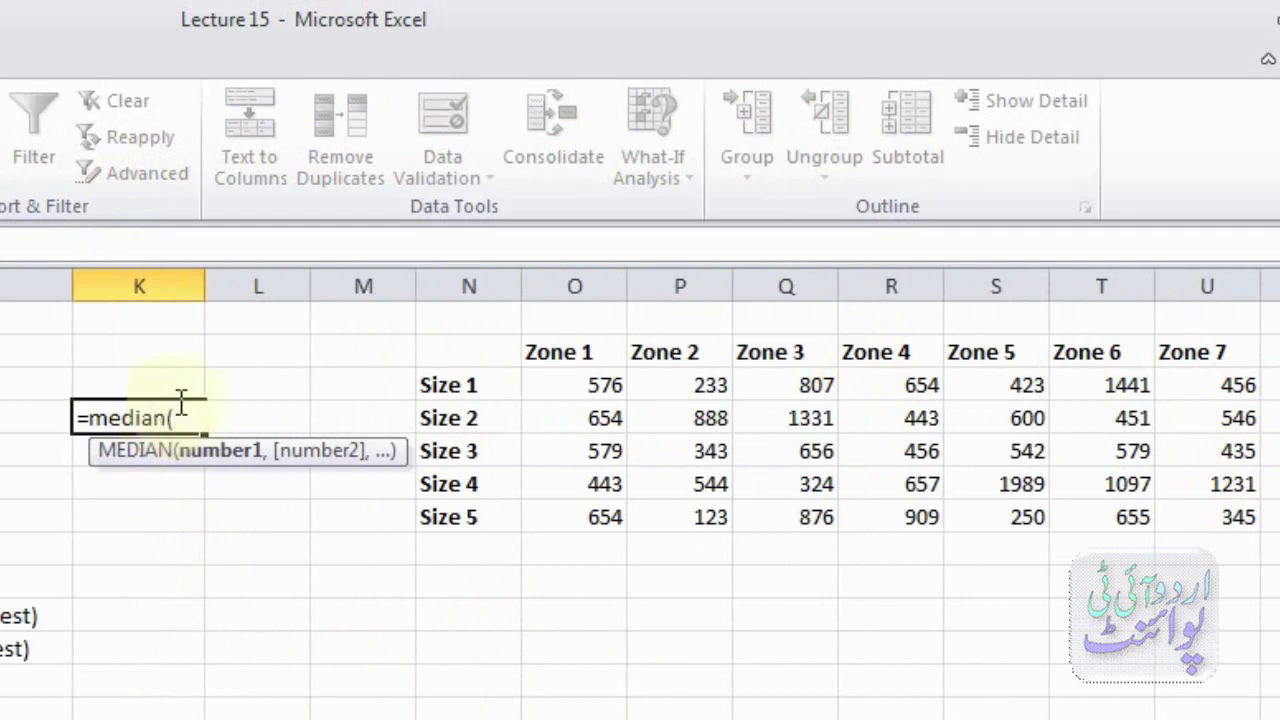
left_click_drag(611, 394, 1157, 503)
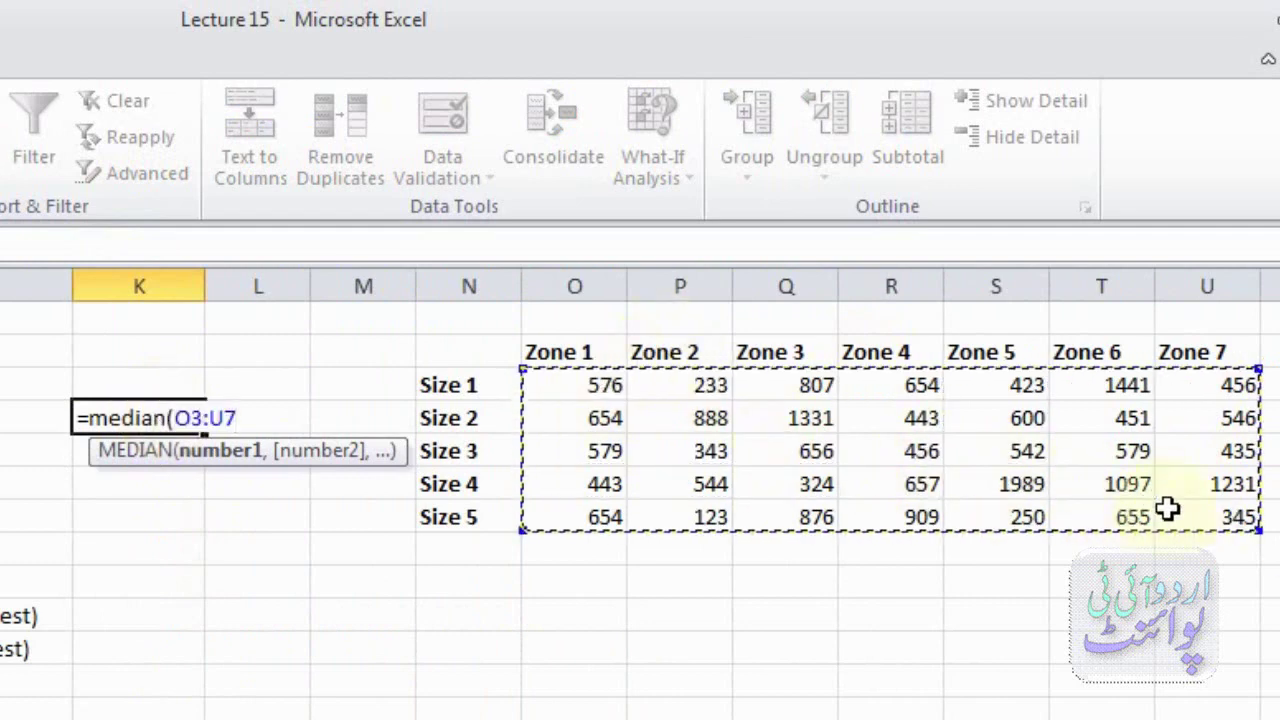
key("Return")
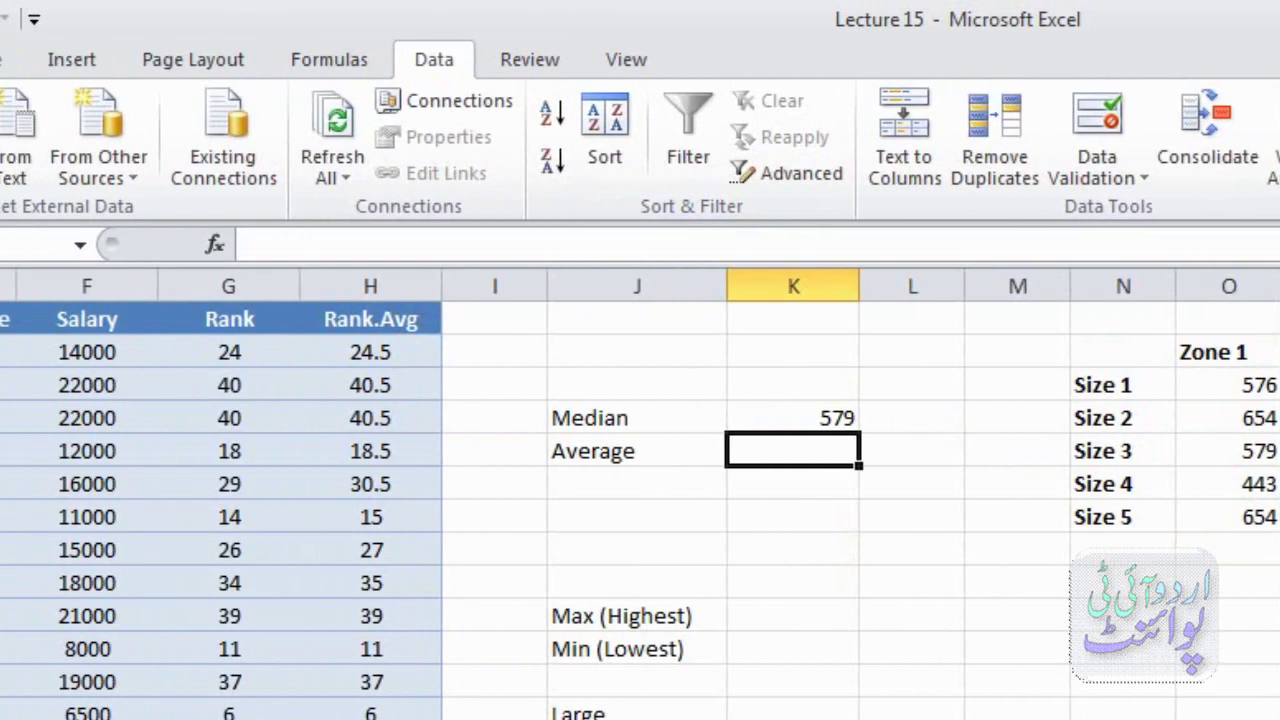
- Enter an AVERAGE formula over the whole Salary column, F:F, in K5 beside the Average label
type("=a")
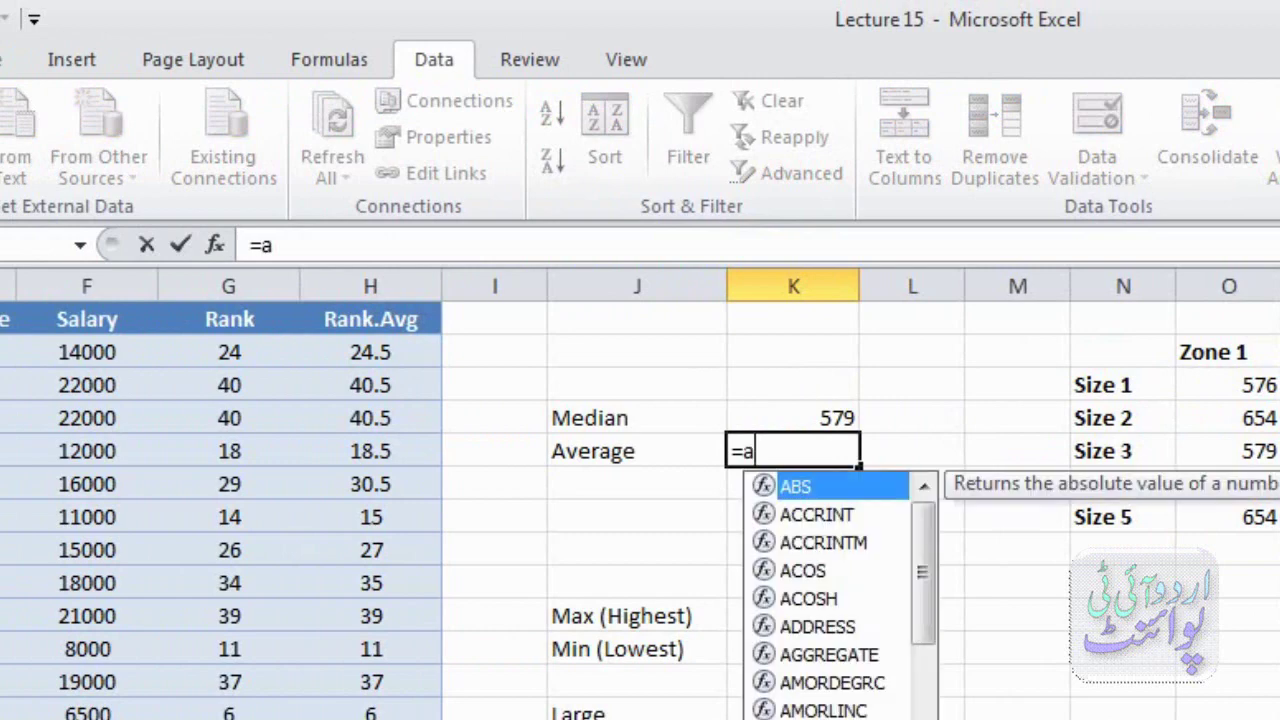
type("verag")
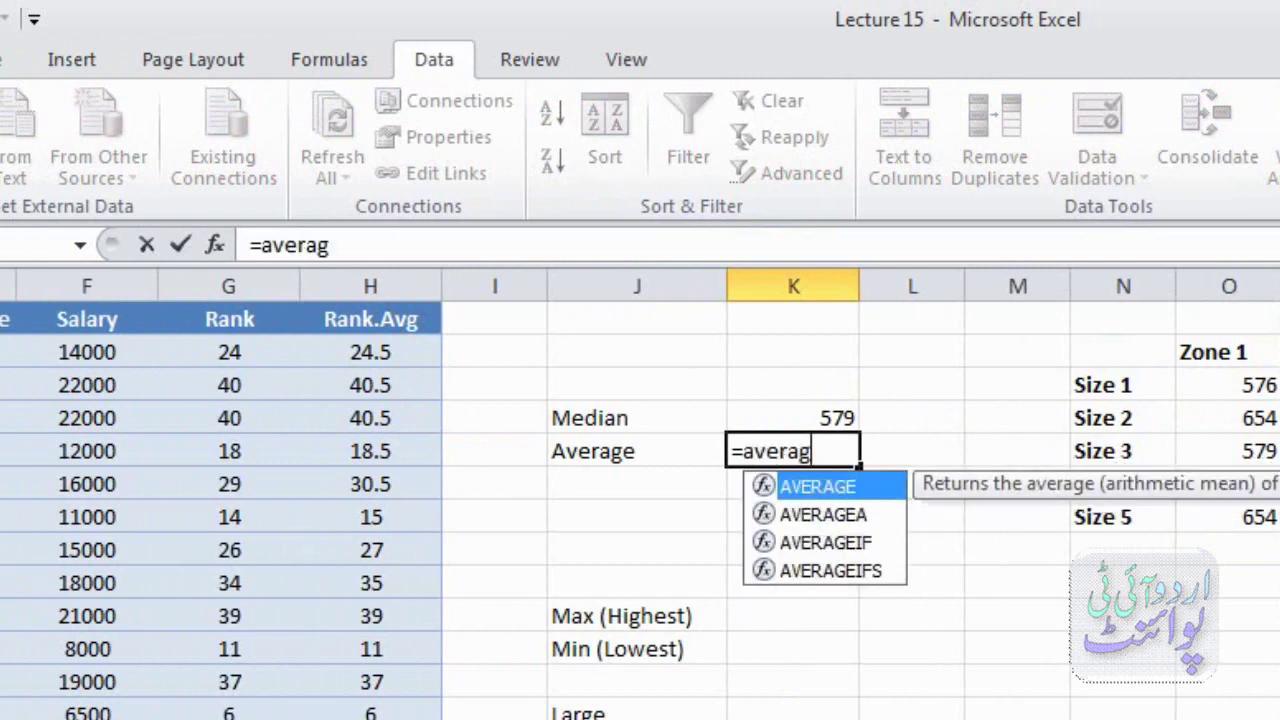
type("e(")
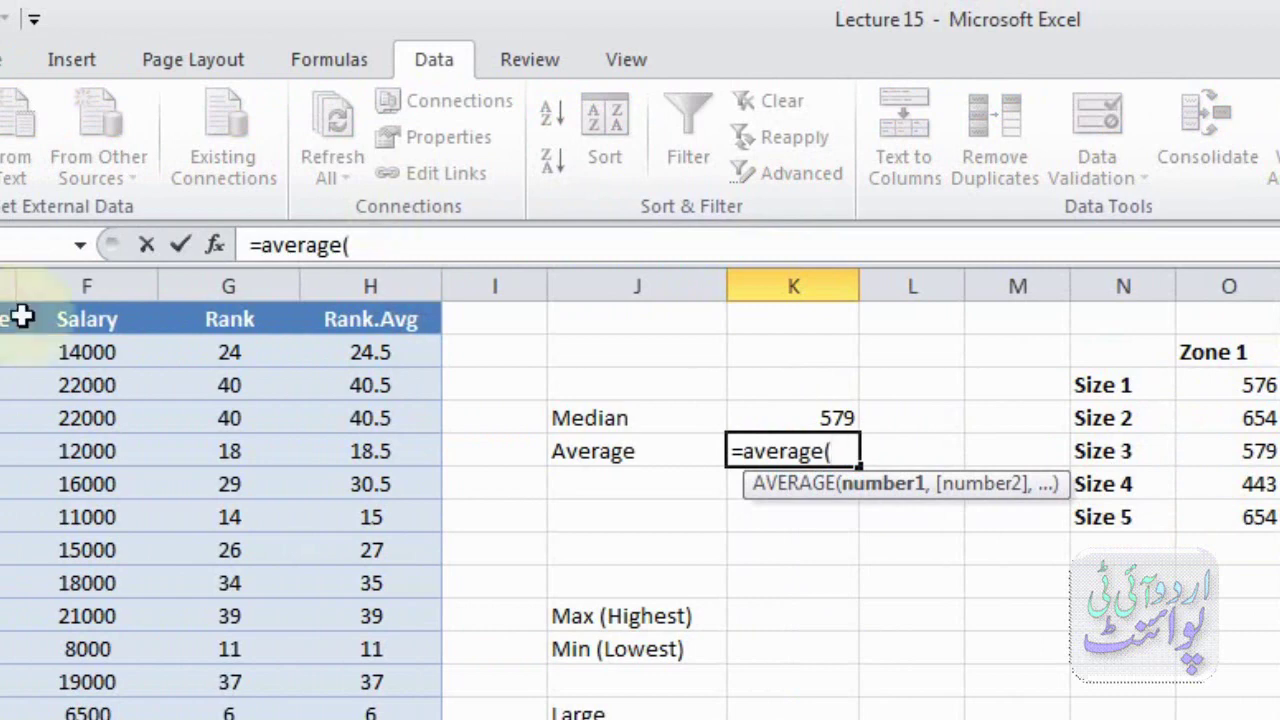
left_click(52, 280)
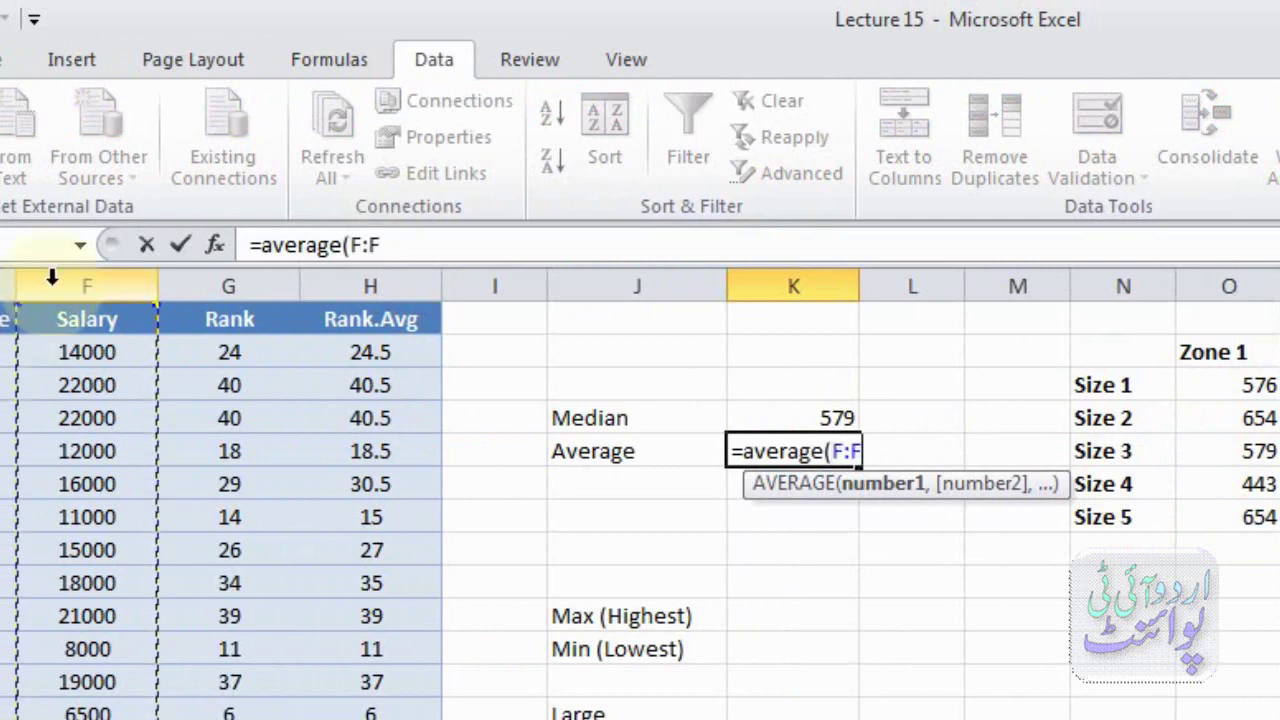
type(")")
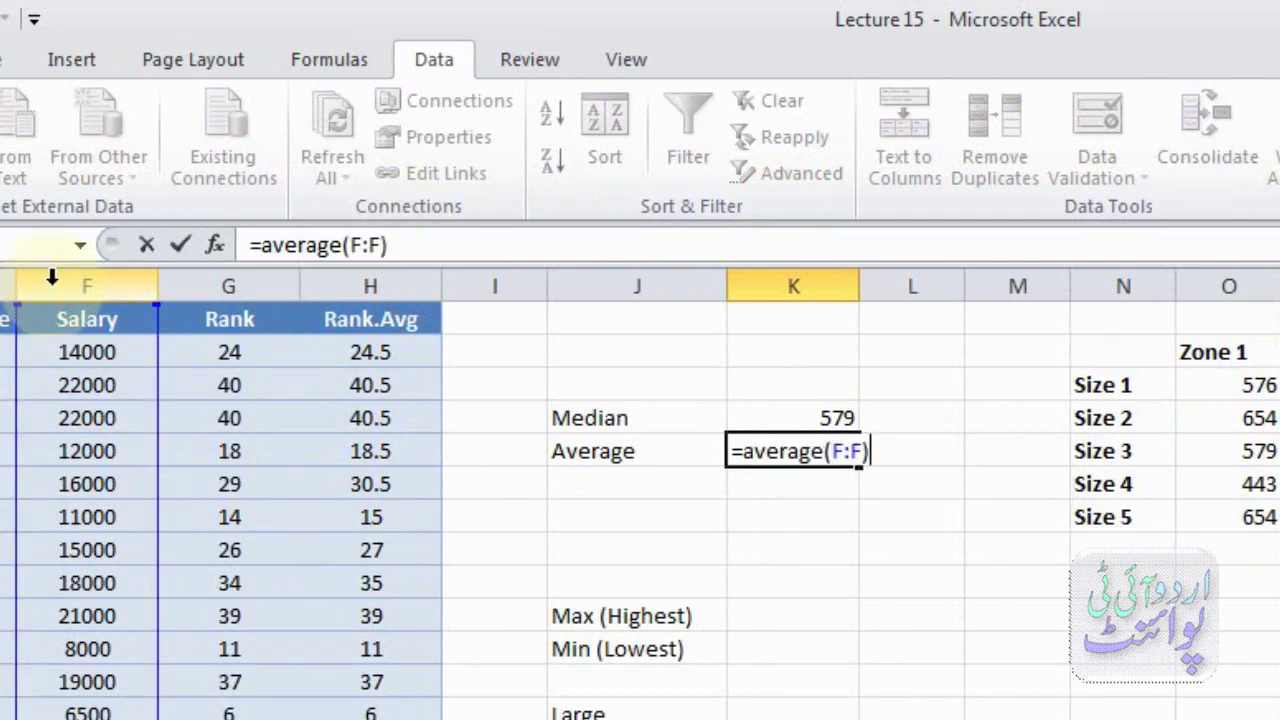
key("Return")
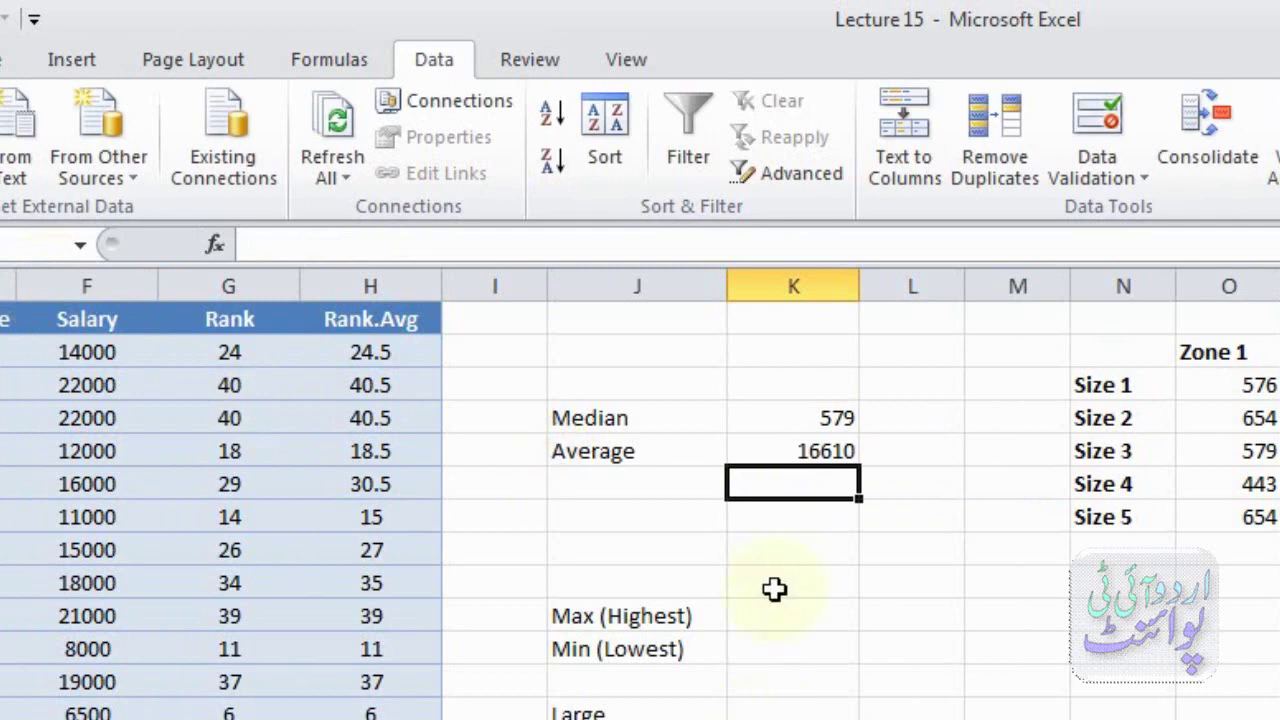
left_click(772, 622)
left_click(769, 648)
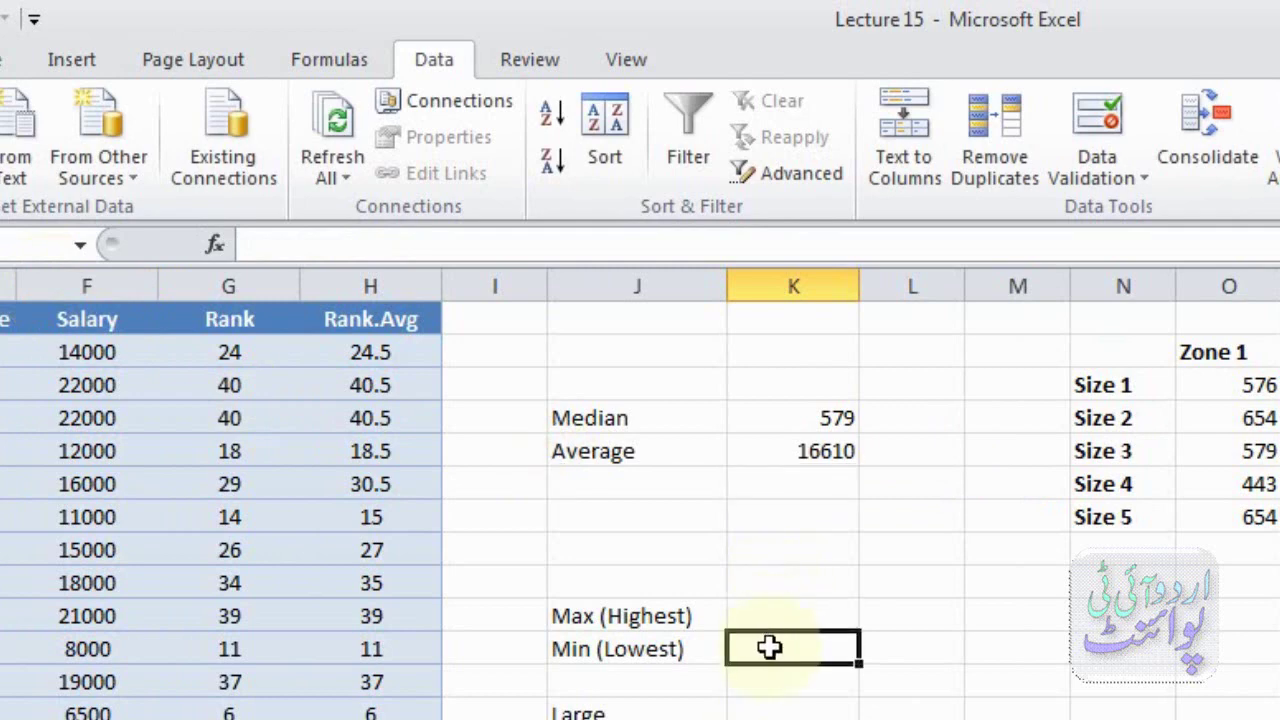
left_click(771, 616)
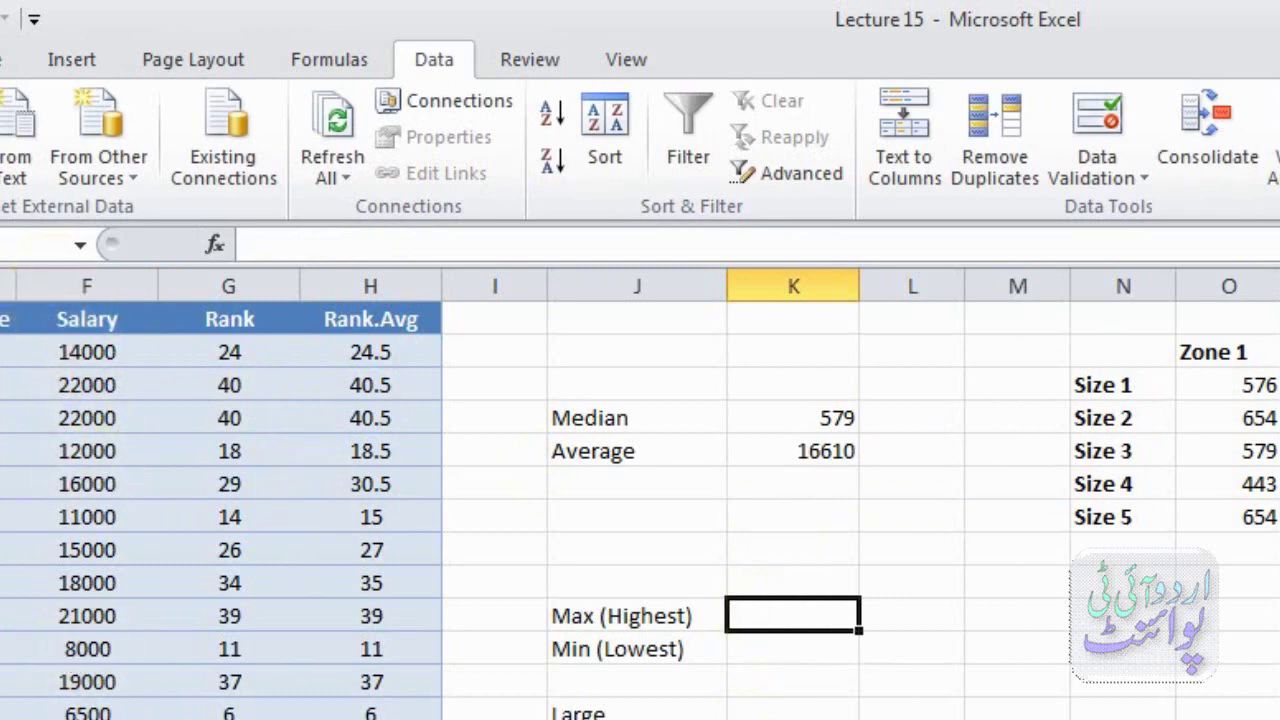
left_click(775, 651)
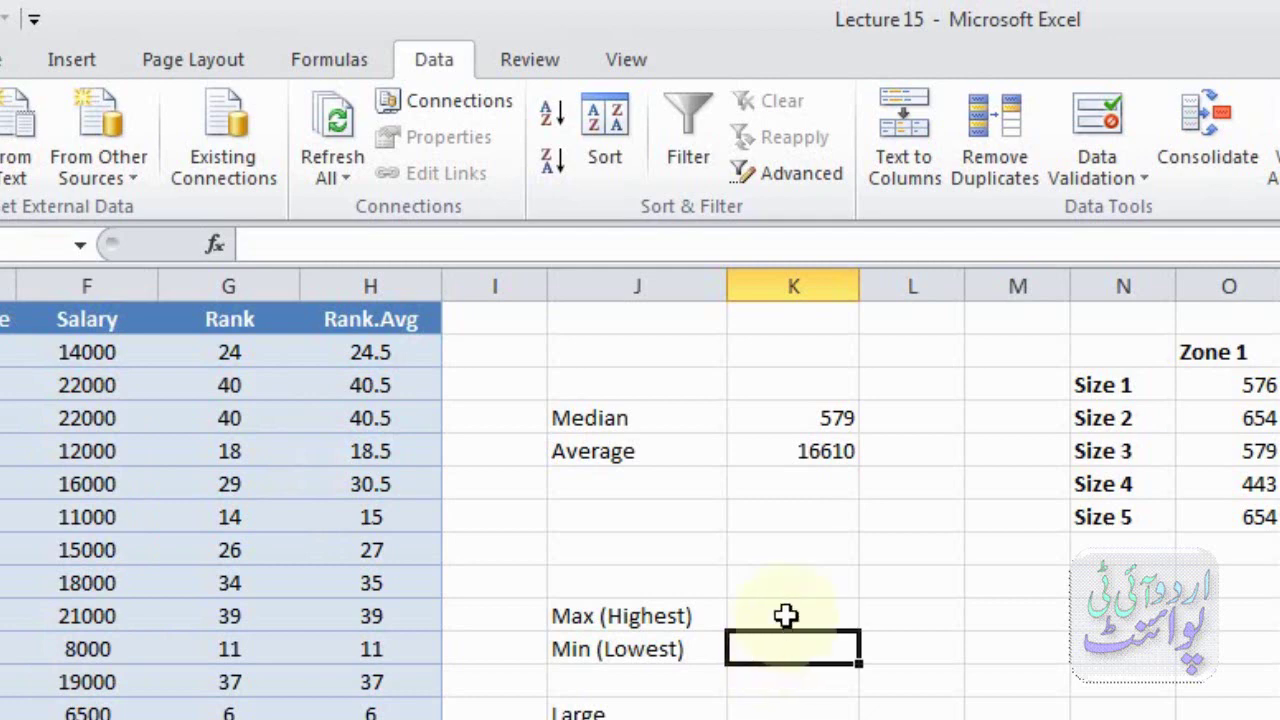
left_click(786, 616)
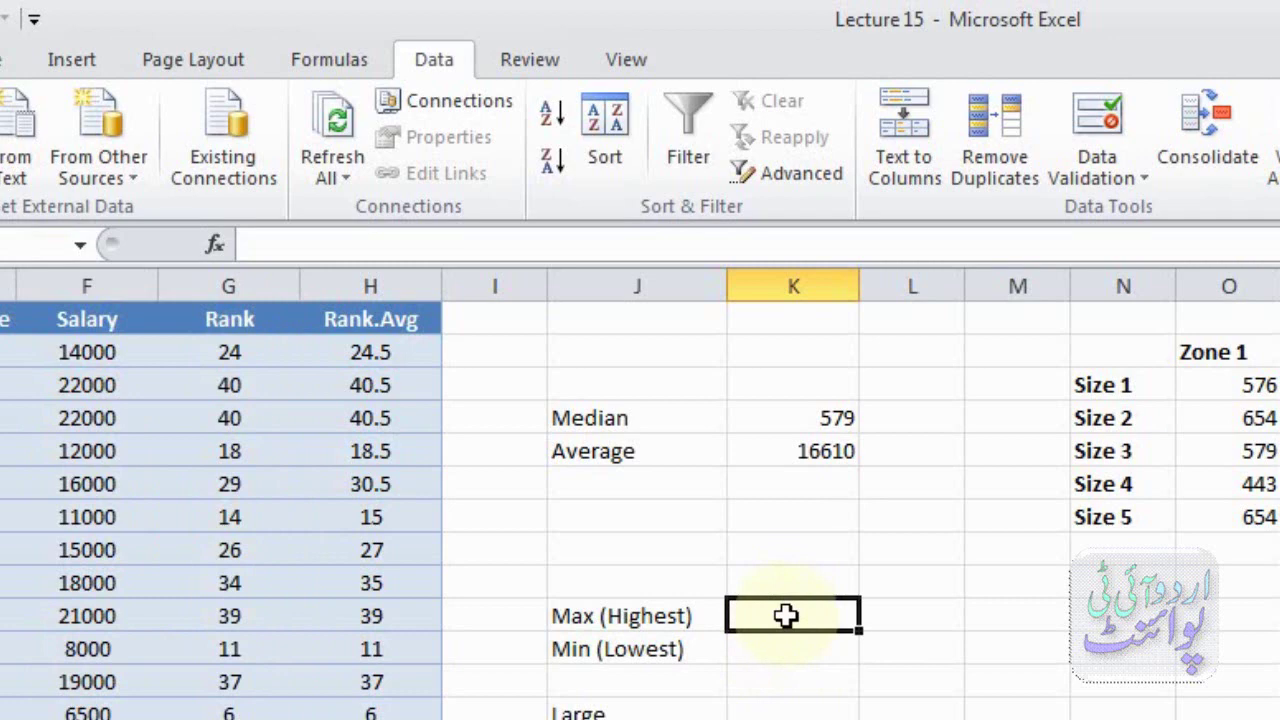
left_click(776, 662)
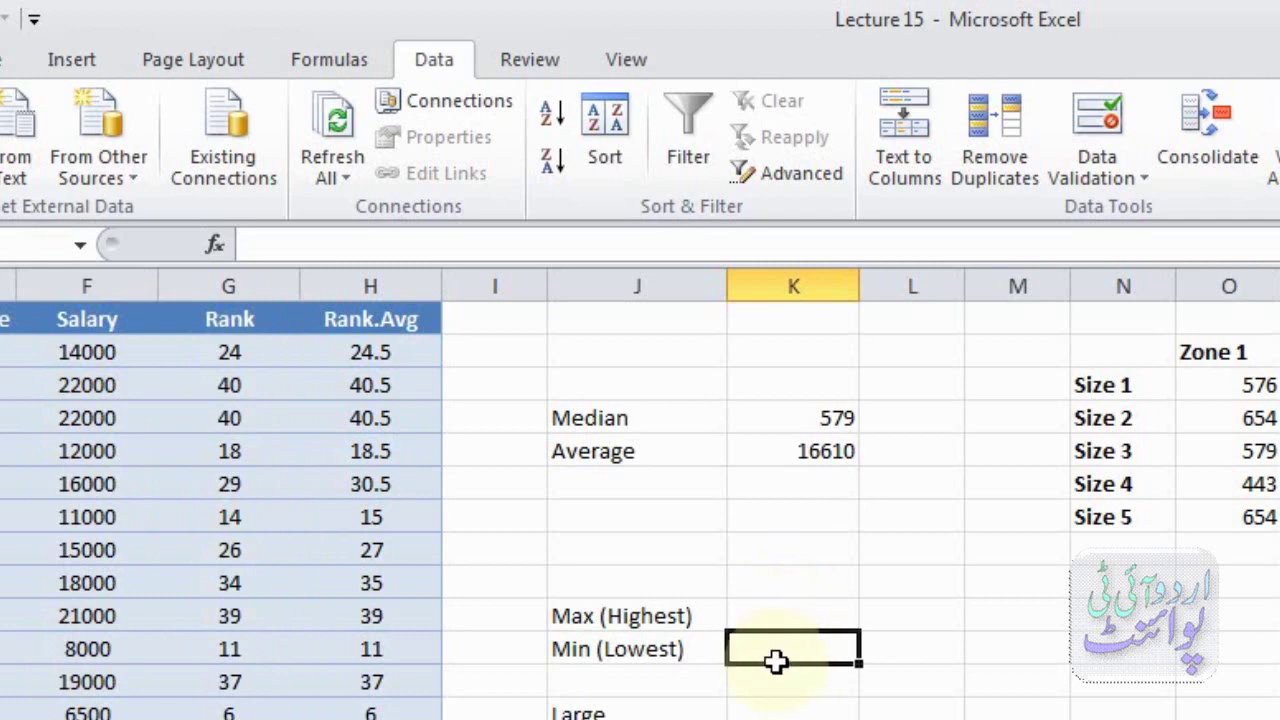
- Enter a MAX formula over the whole Salary column, F:F, in K10 beside the Max (Highest) label
left_click(782, 619)
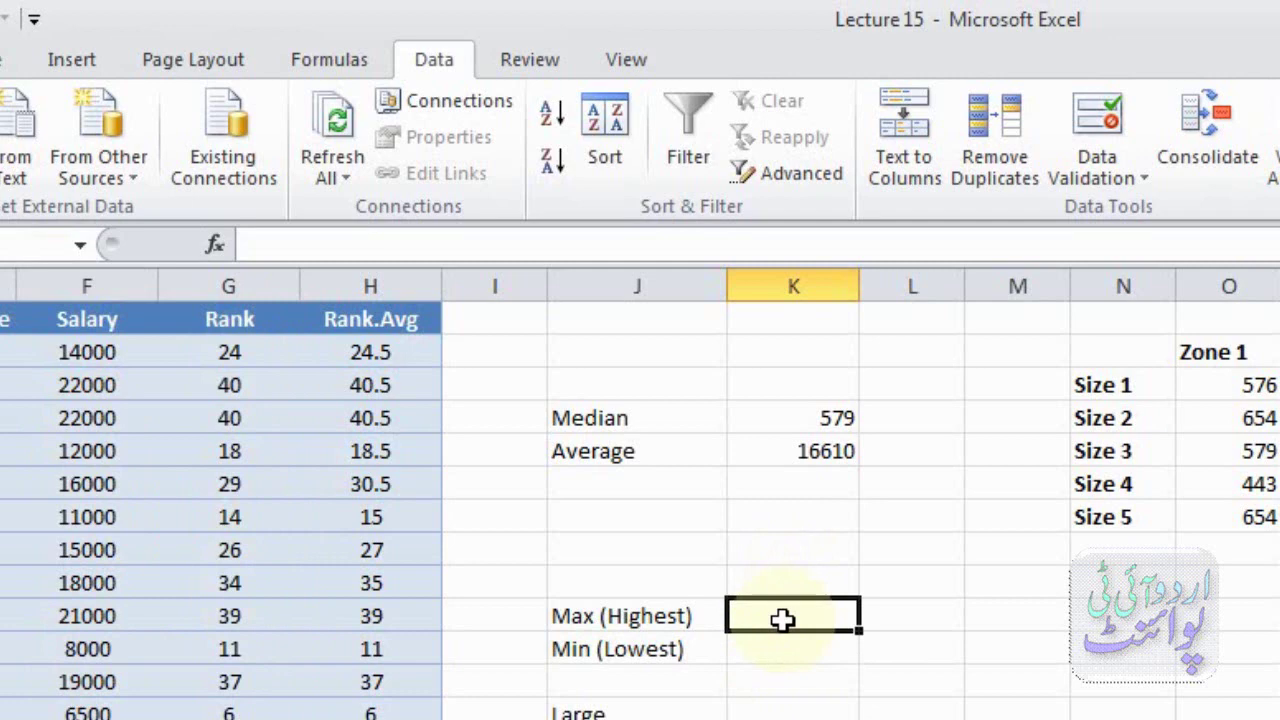
type("=m")
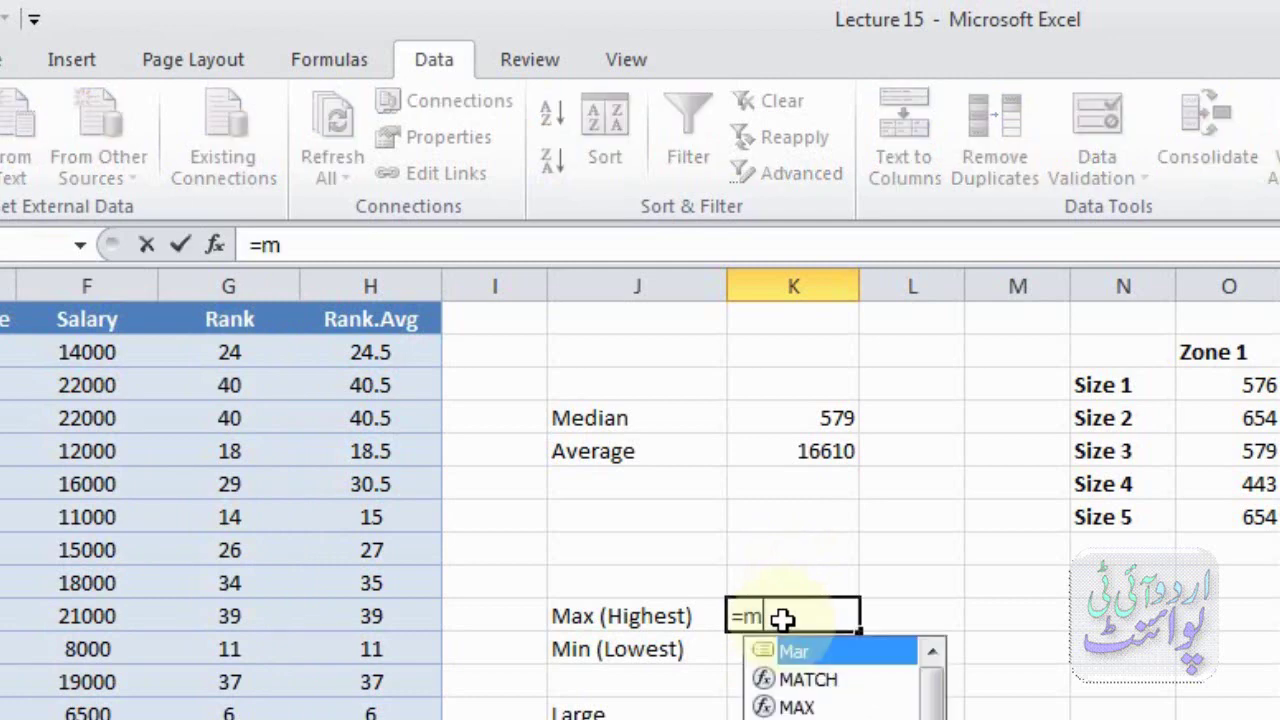
type("ax(")
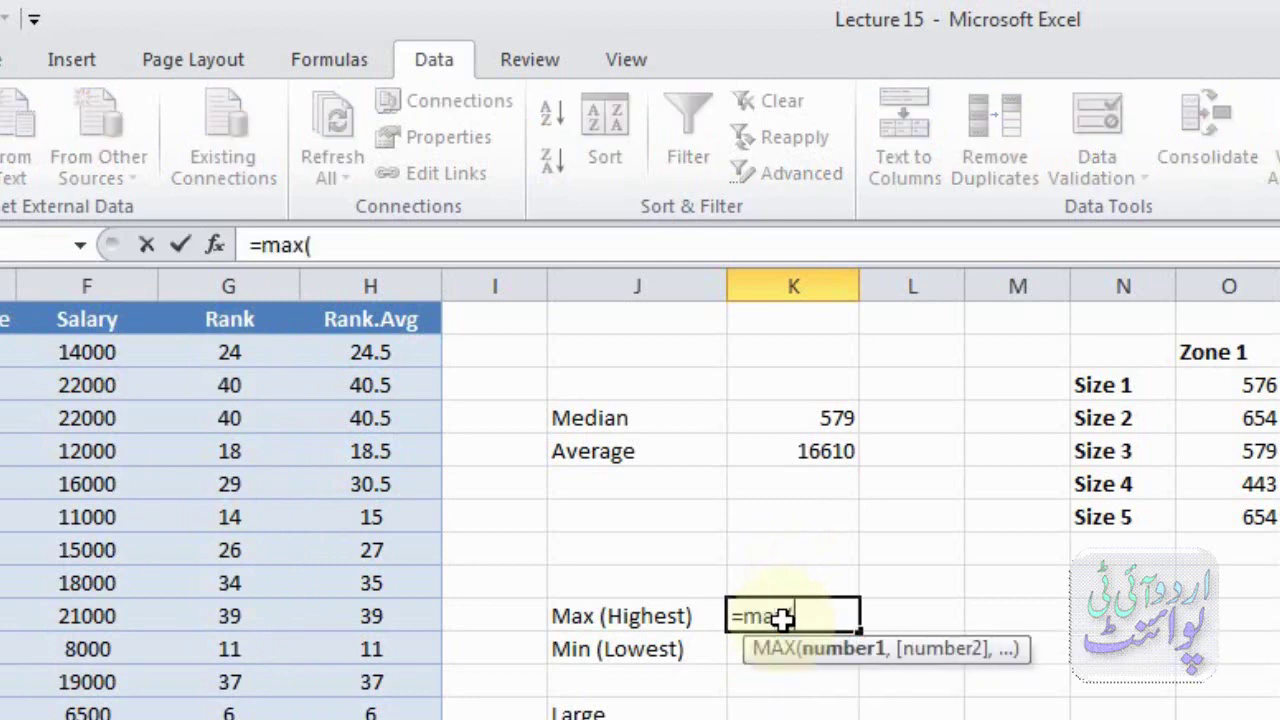
left_click(120, 287)
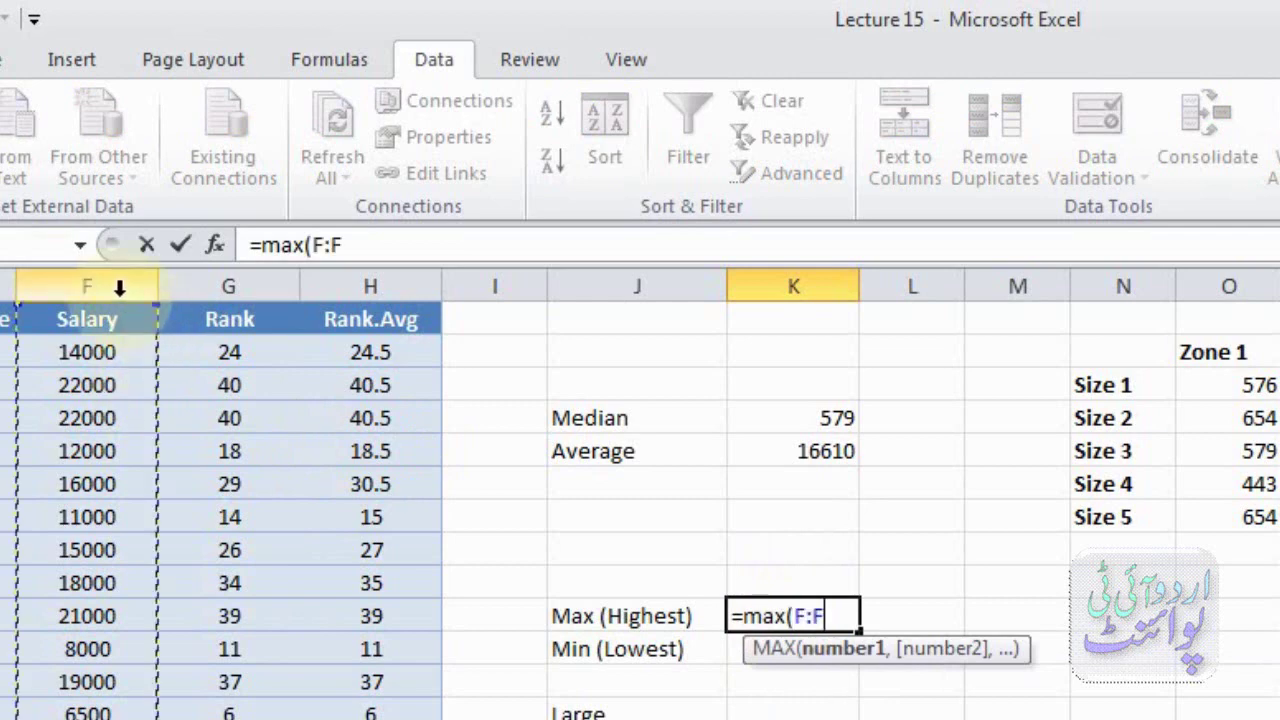
key("Return")
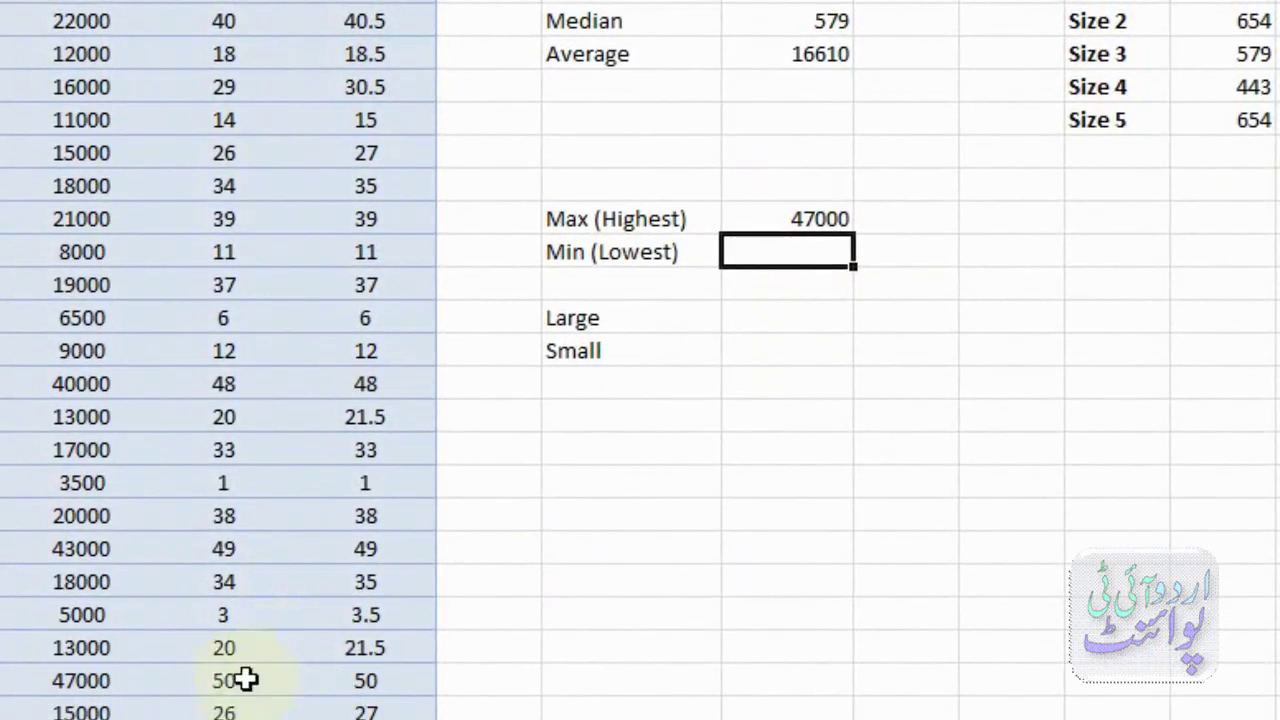
- Locate the highest and lowest salaries in the Salary column and check their ranks
left_click(240, 681)
left_click(94, 684)
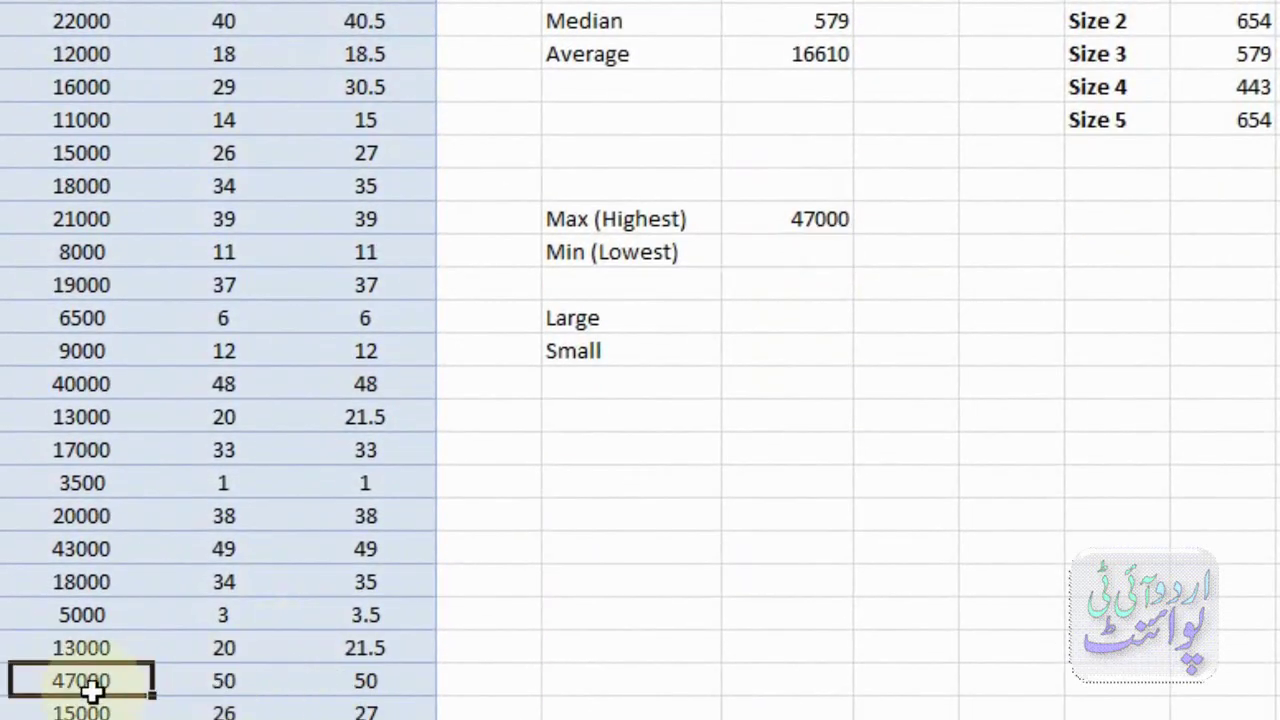
left_click(222, 683)
left_click(772, 253)
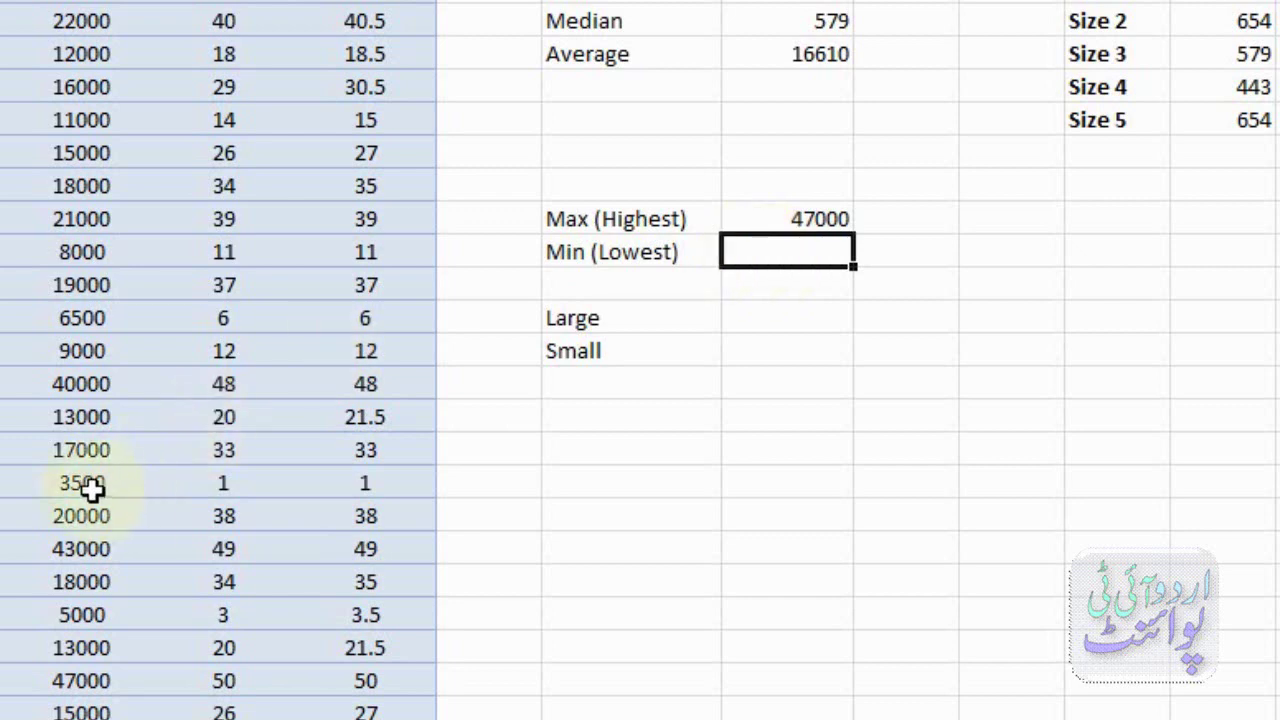
left_click(233, 487)
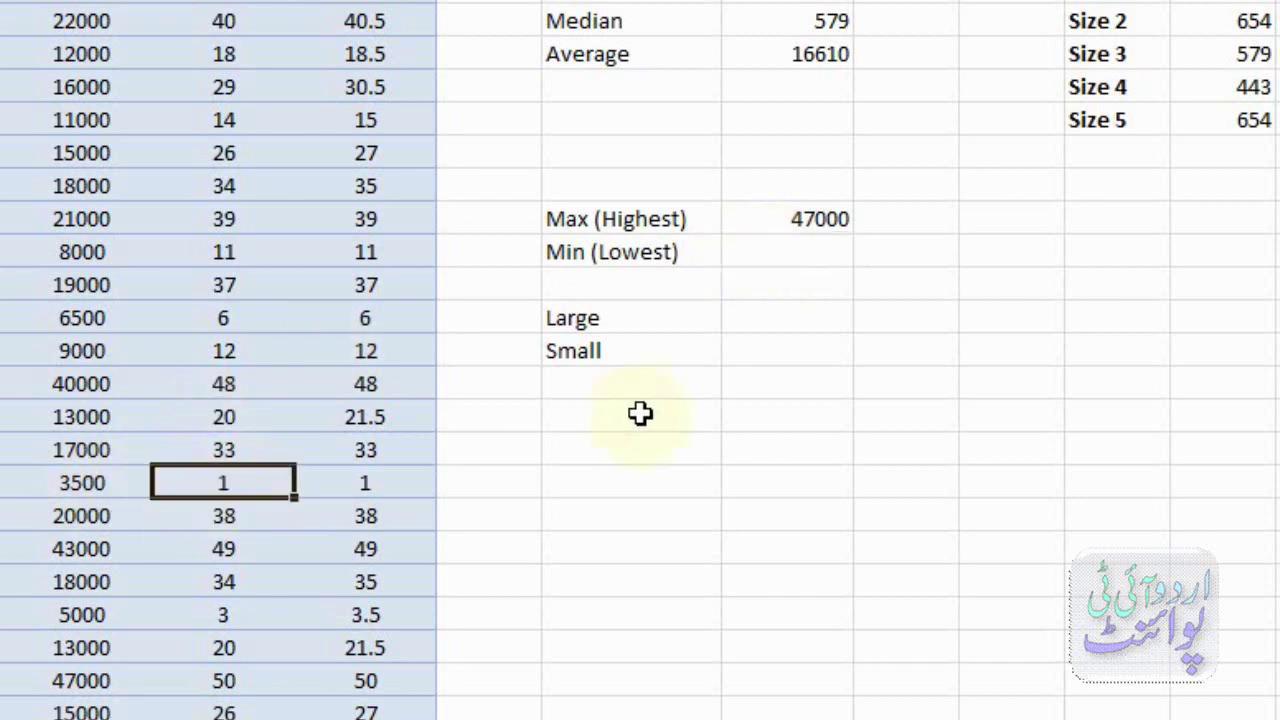
- Enter the formula =MIN(F:F) in K11 beside the Min (Lowest) label to find the lowest salary
left_click(813, 248)
type("=")
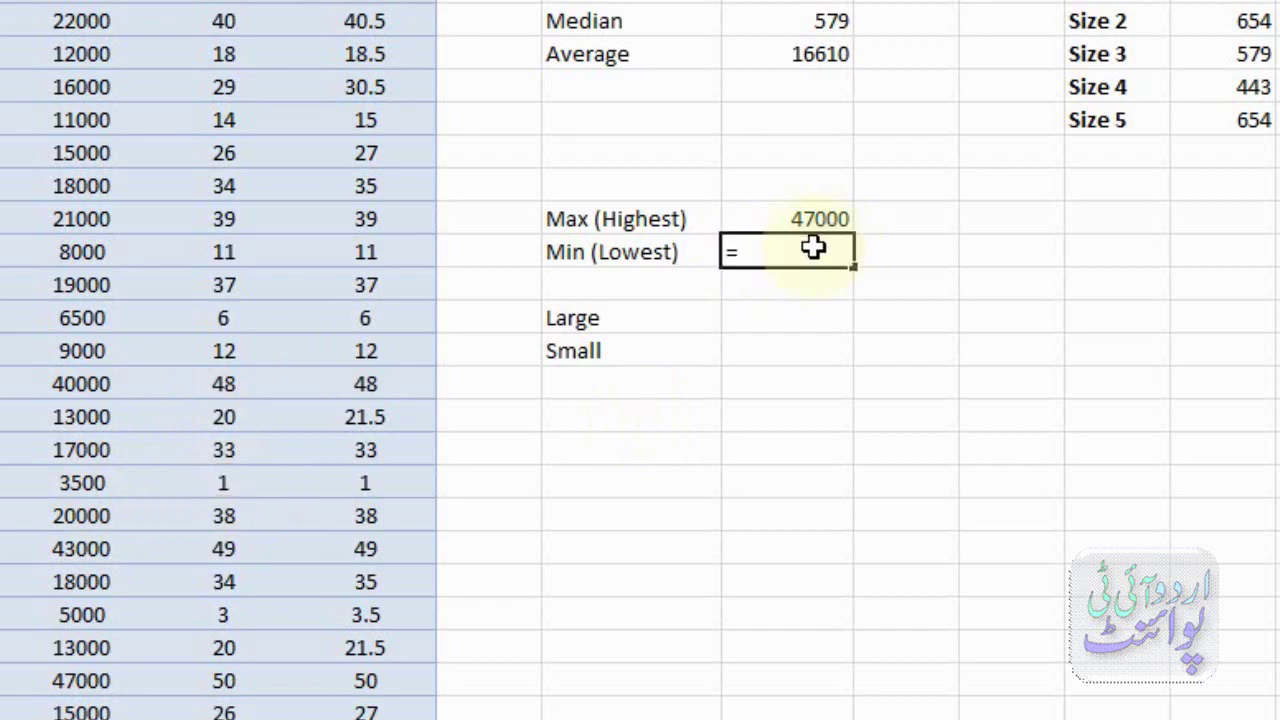
type("min(")
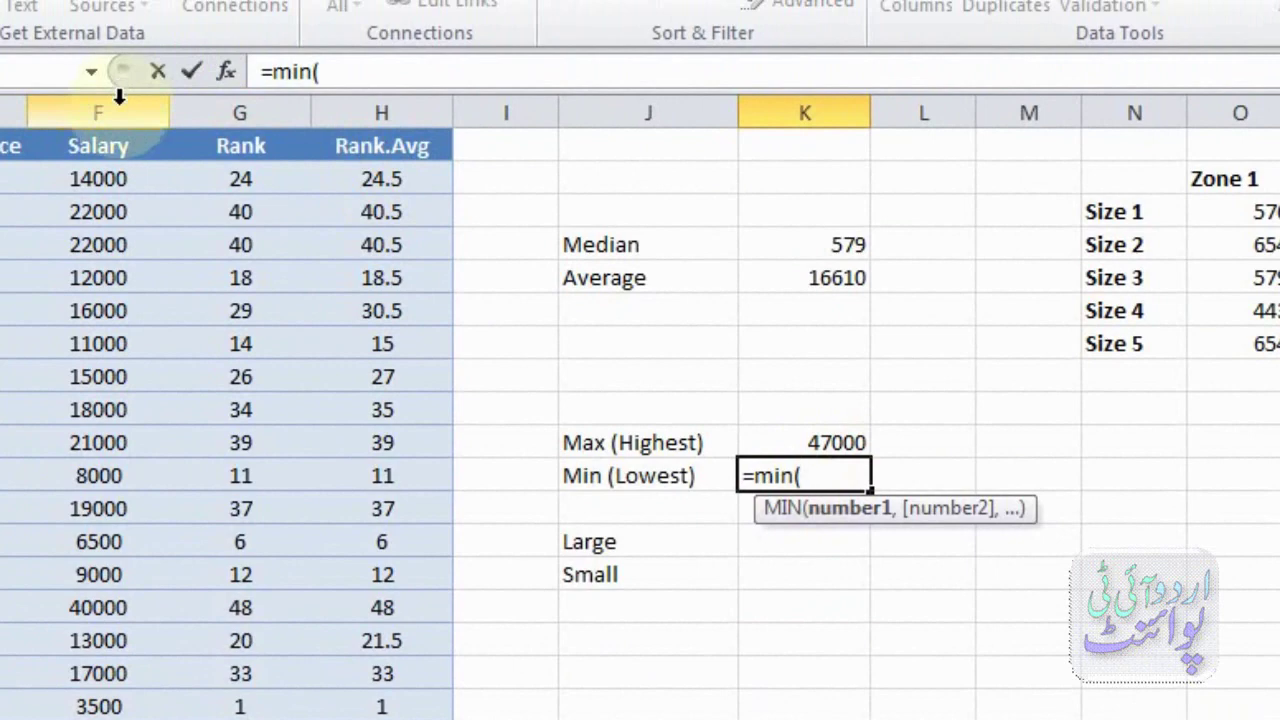
left_click(119, 100)
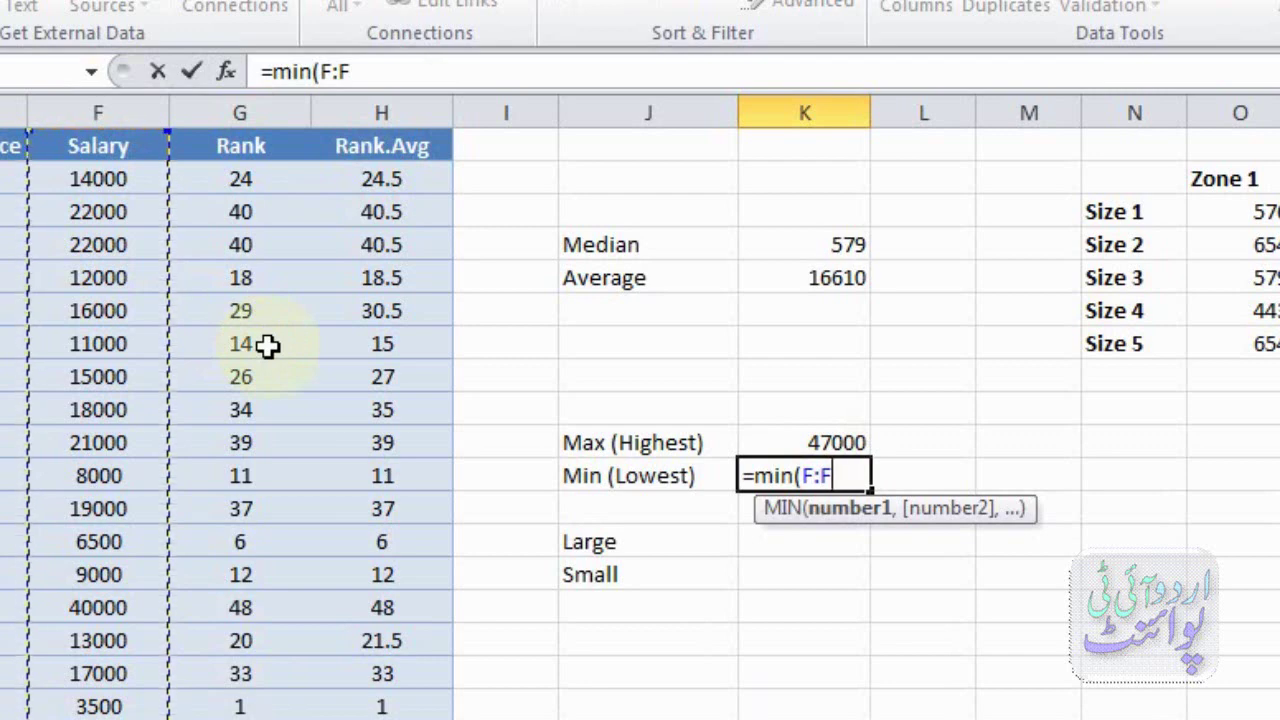
type(")")
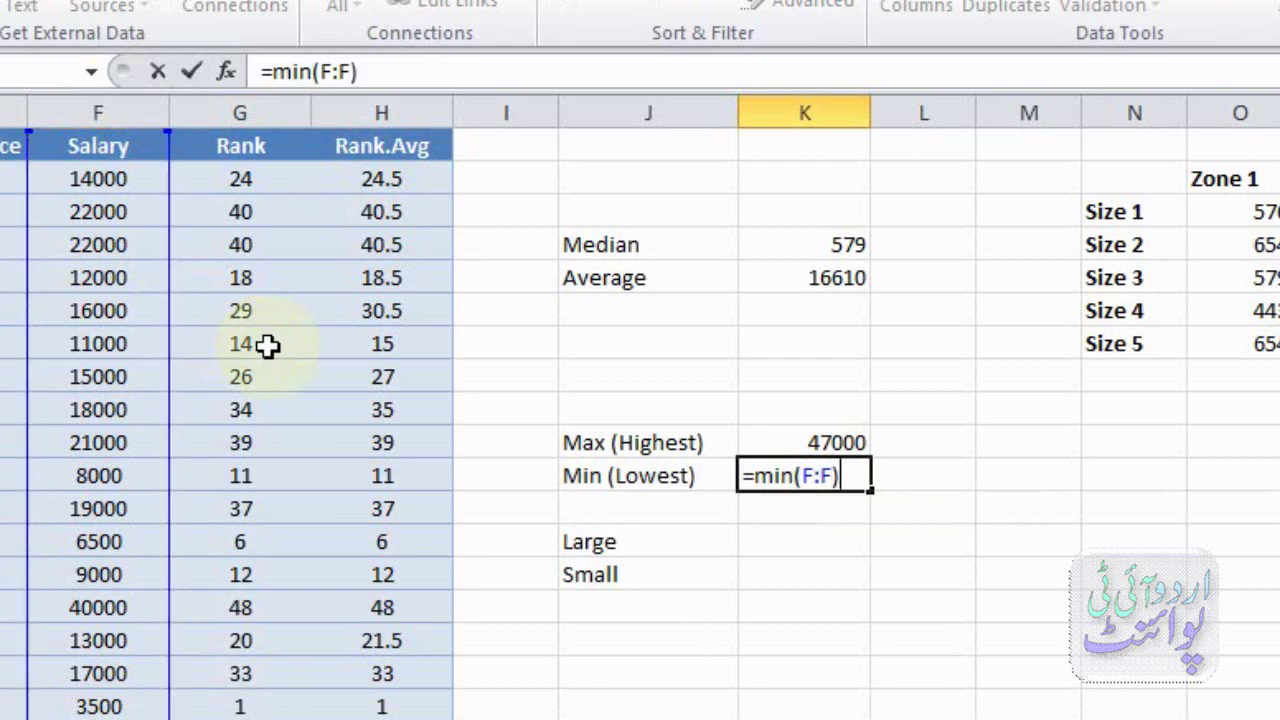
key("Return")
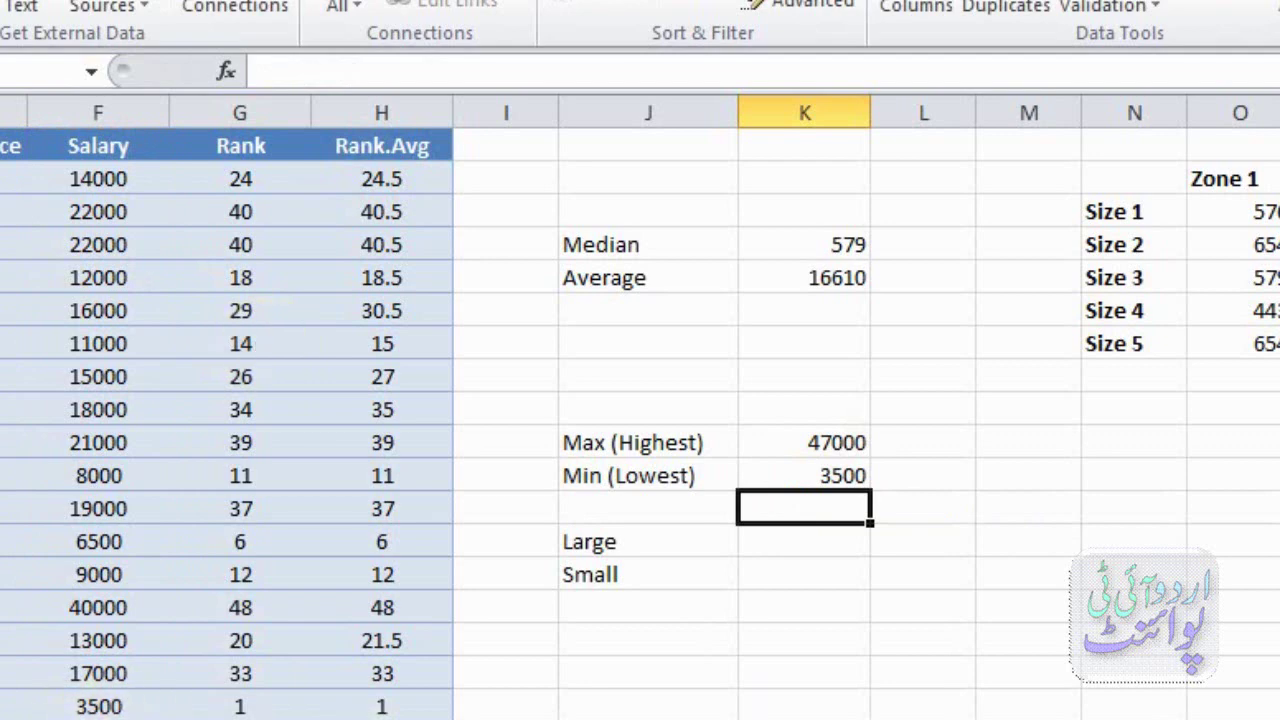
- Start a MAX formula in M10 with the Zone 1 values, O3:O7, as its first argument
key("Up")
key("Right")
key("Right")
key("Up")
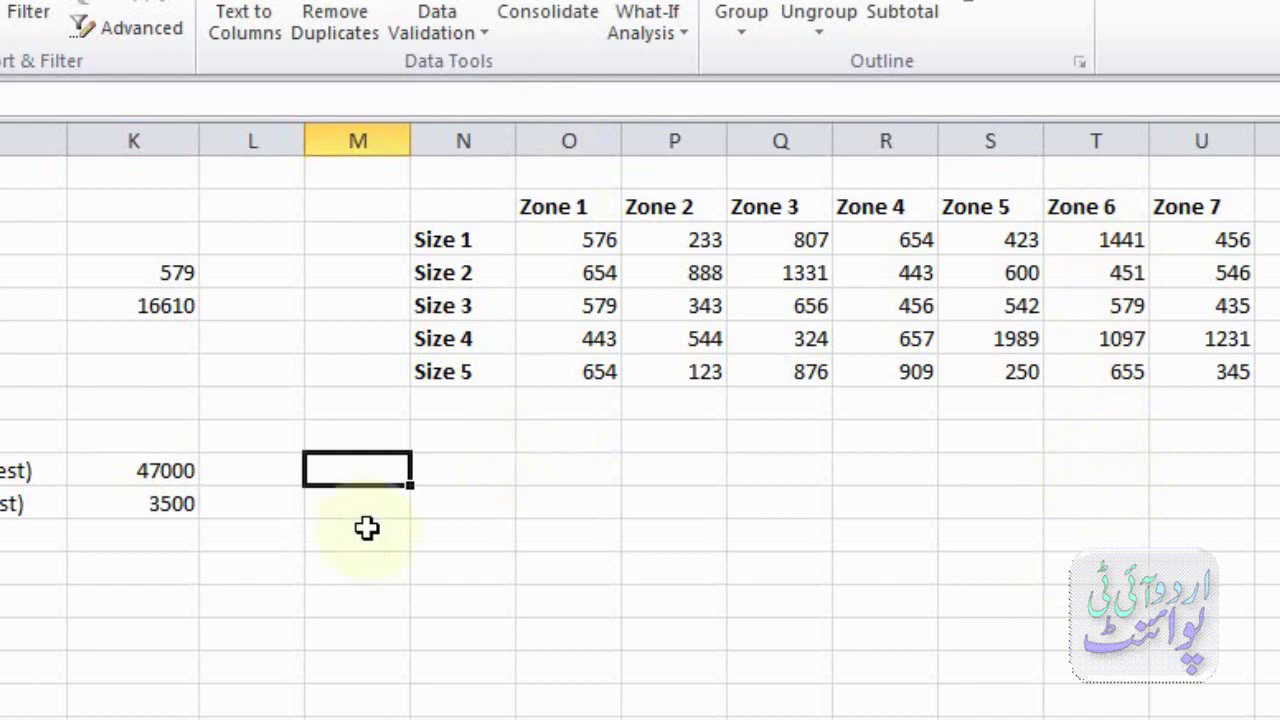
type("=")
left_click(569, 426)
key("BackSpace")
key("BackSpace")
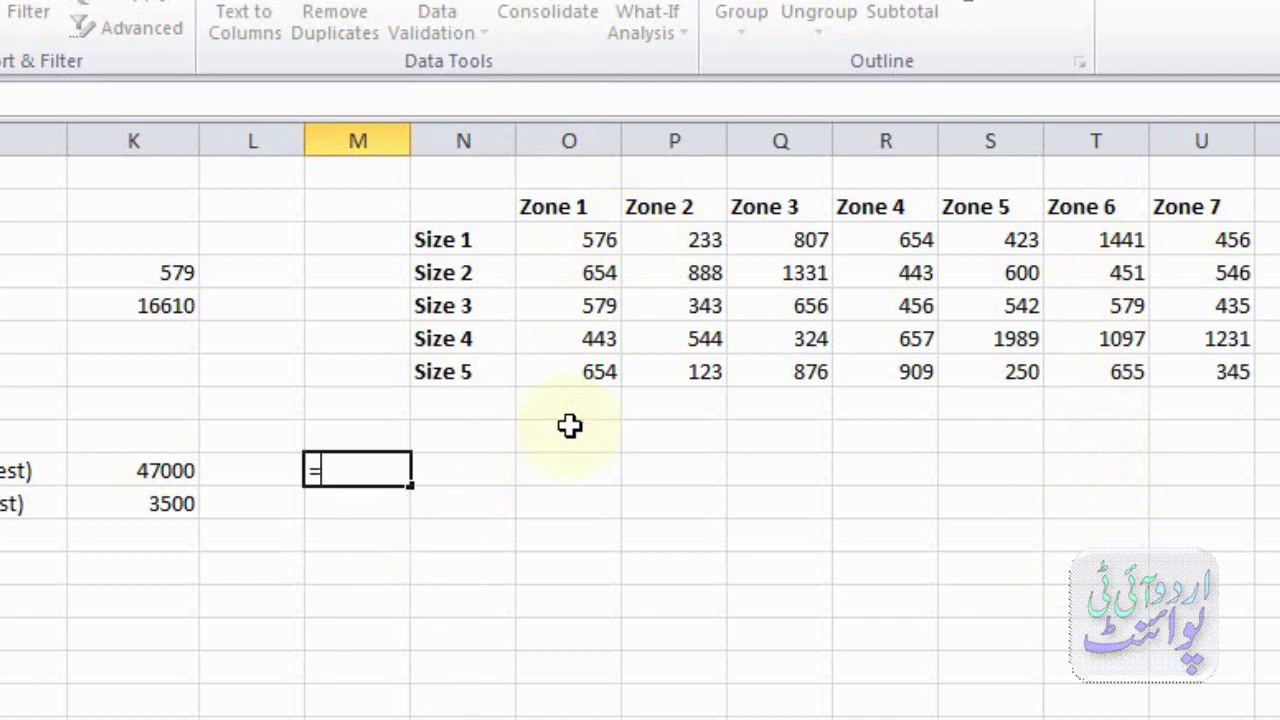
type("max(")
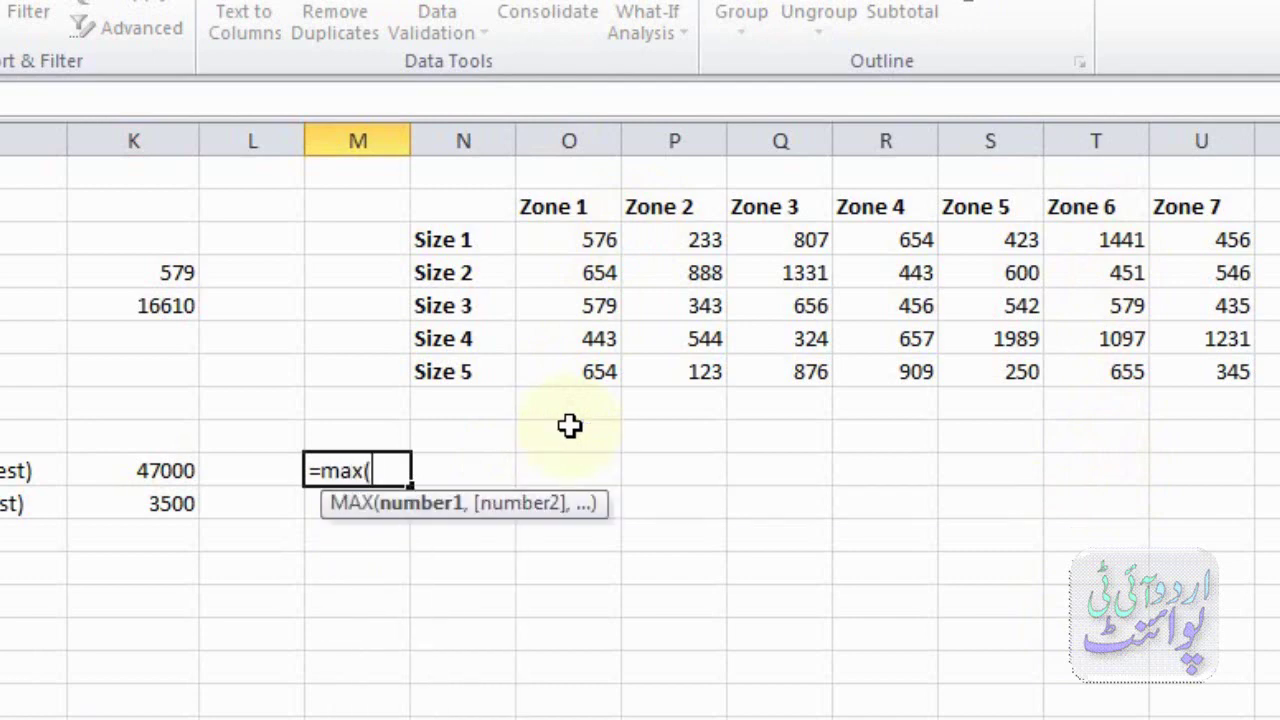
left_click(586, 248)
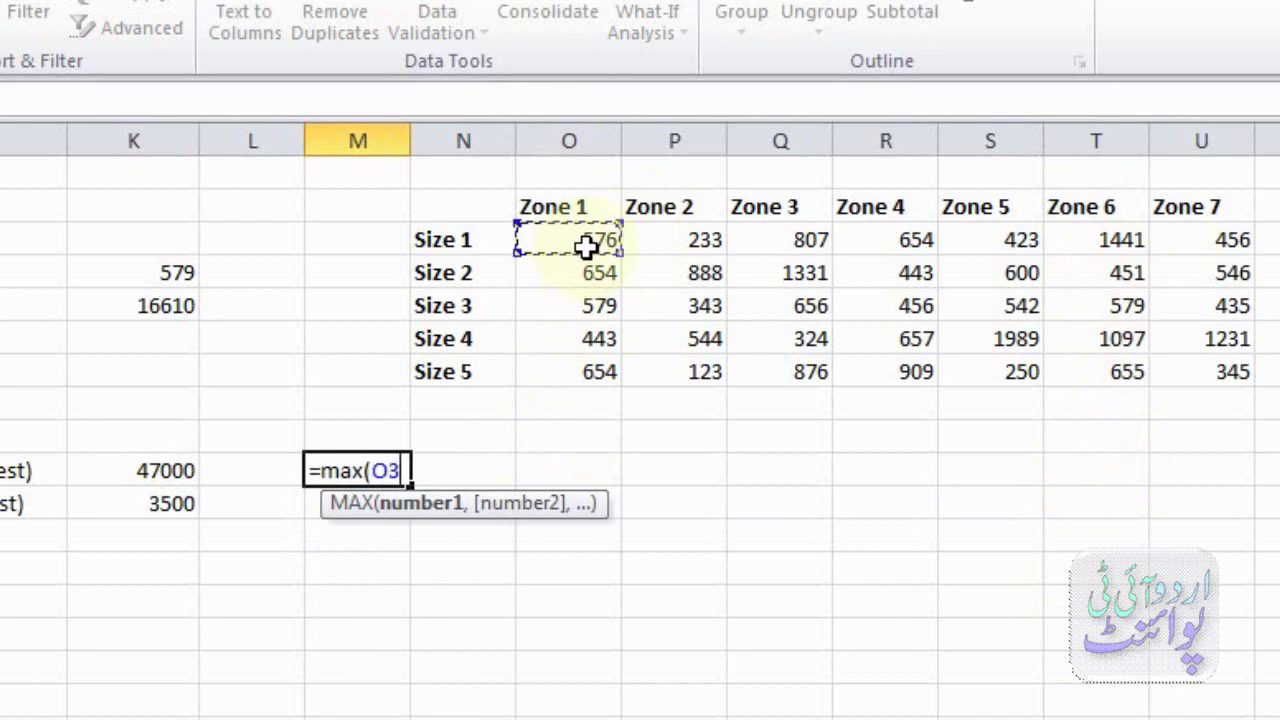
left_click_drag(586, 248, 586, 362)
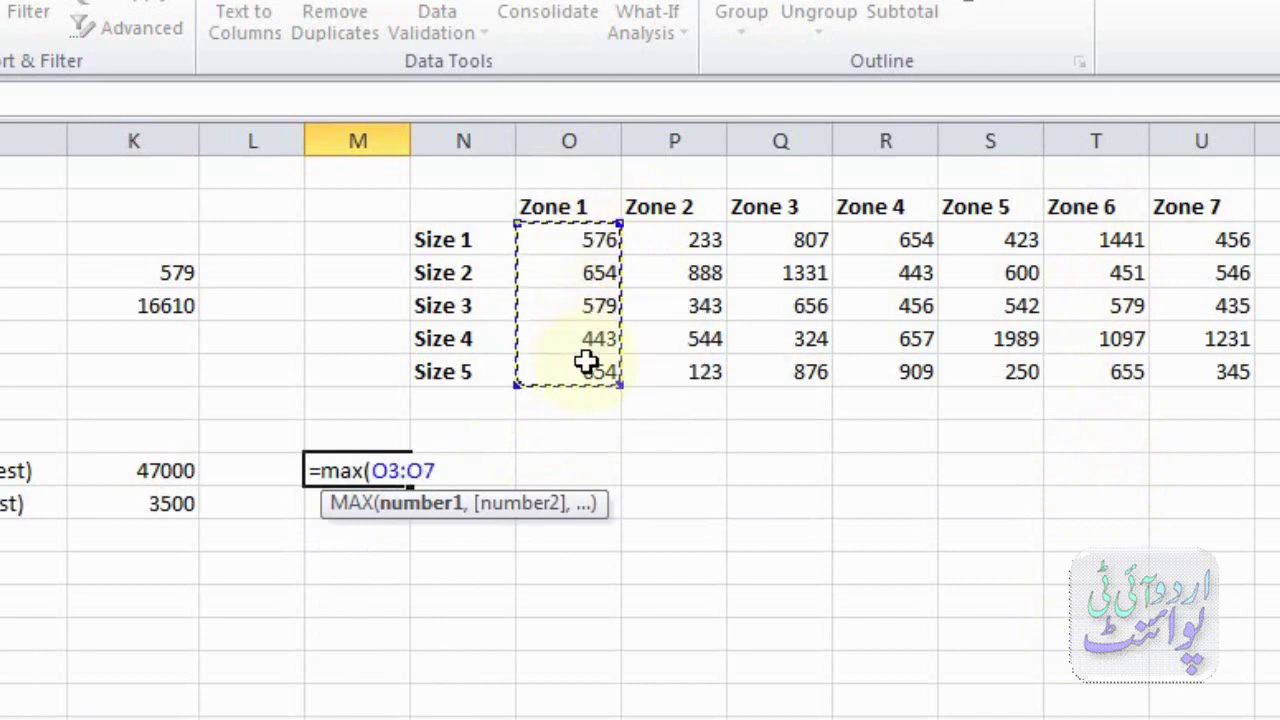
- Add the Zone 6 values, T3:T7, as the second argument of the M10 MAX formula and complete it
type(",")
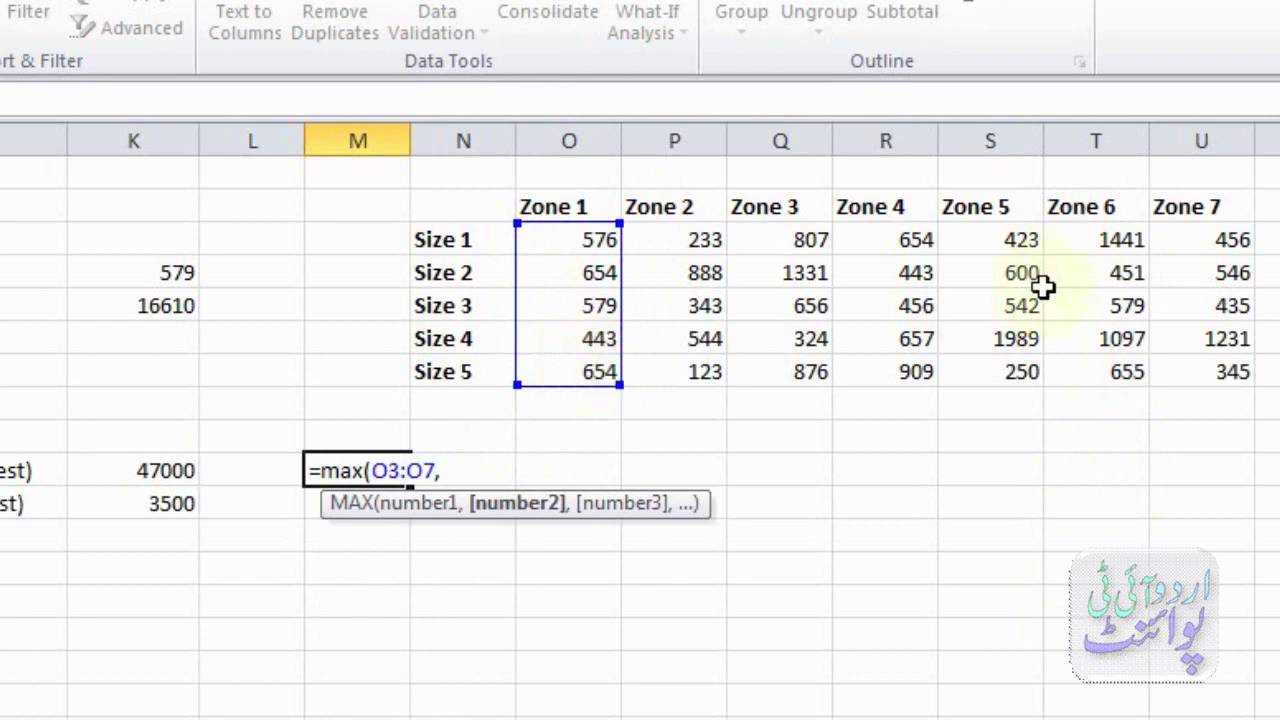
left_click_drag(1094, 244, 1090, 366)
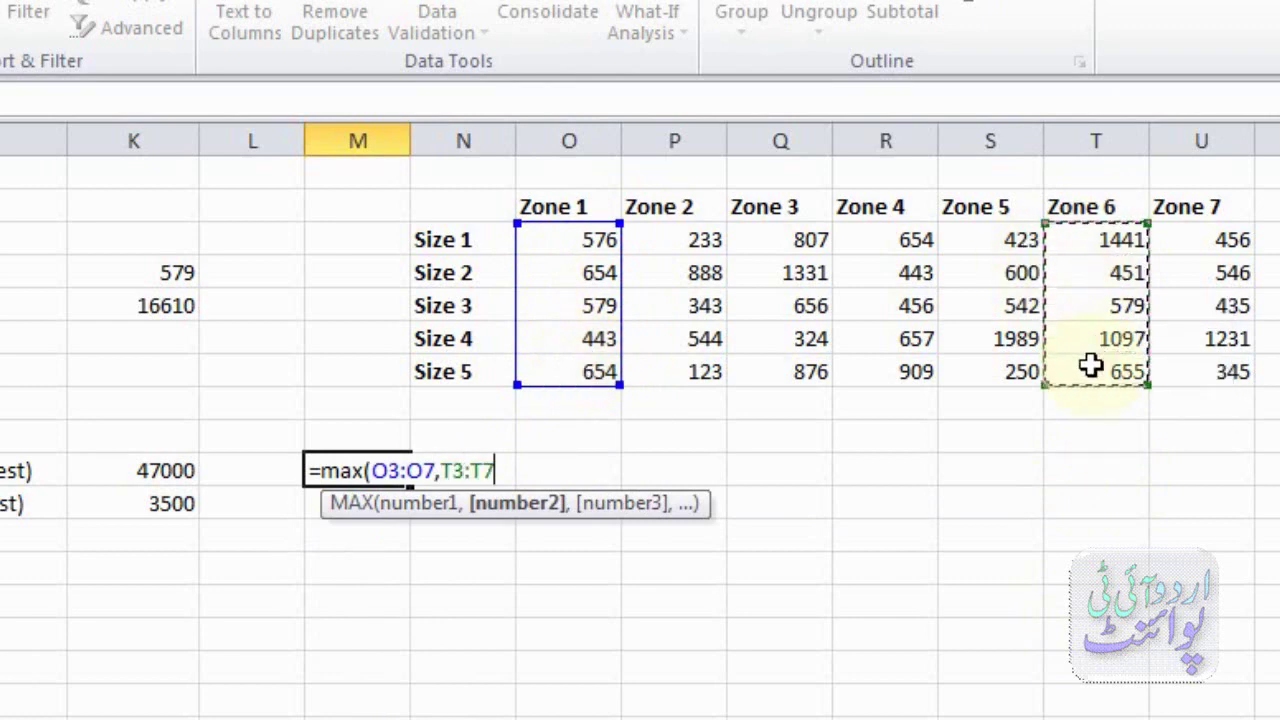
type(")")
key("Return")
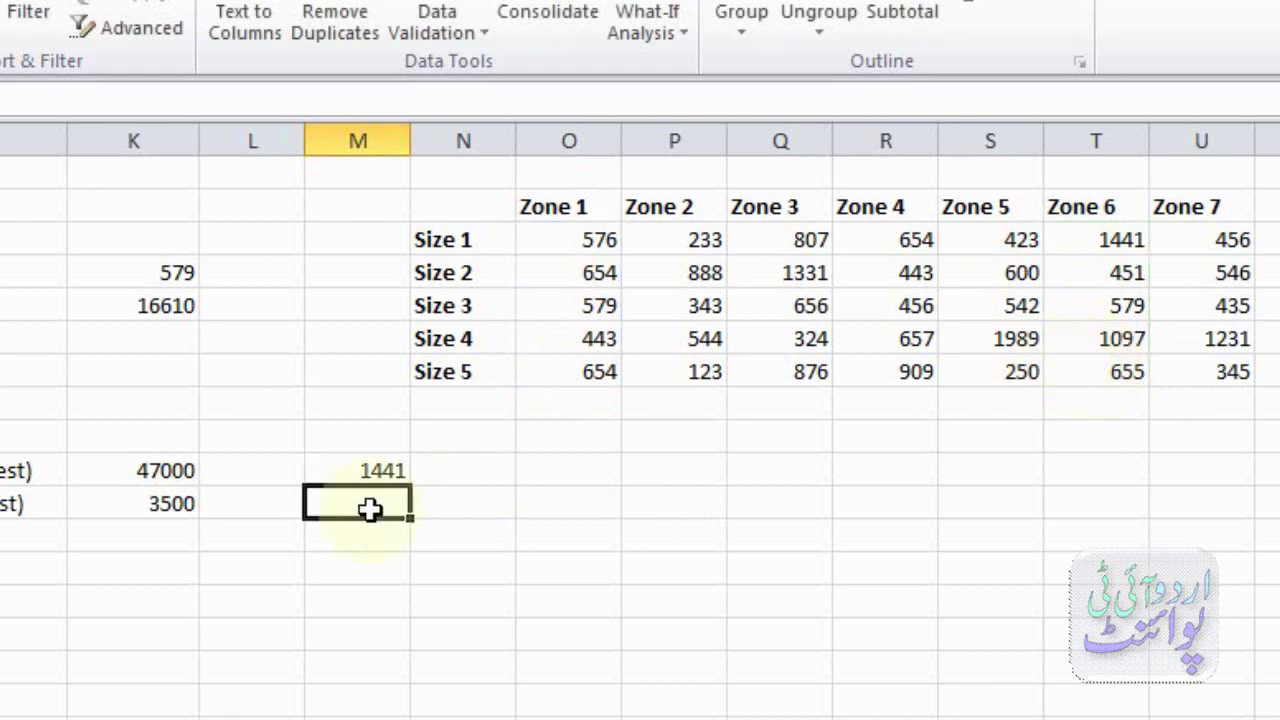
left_click(371, 474)
left_click(387, 500)
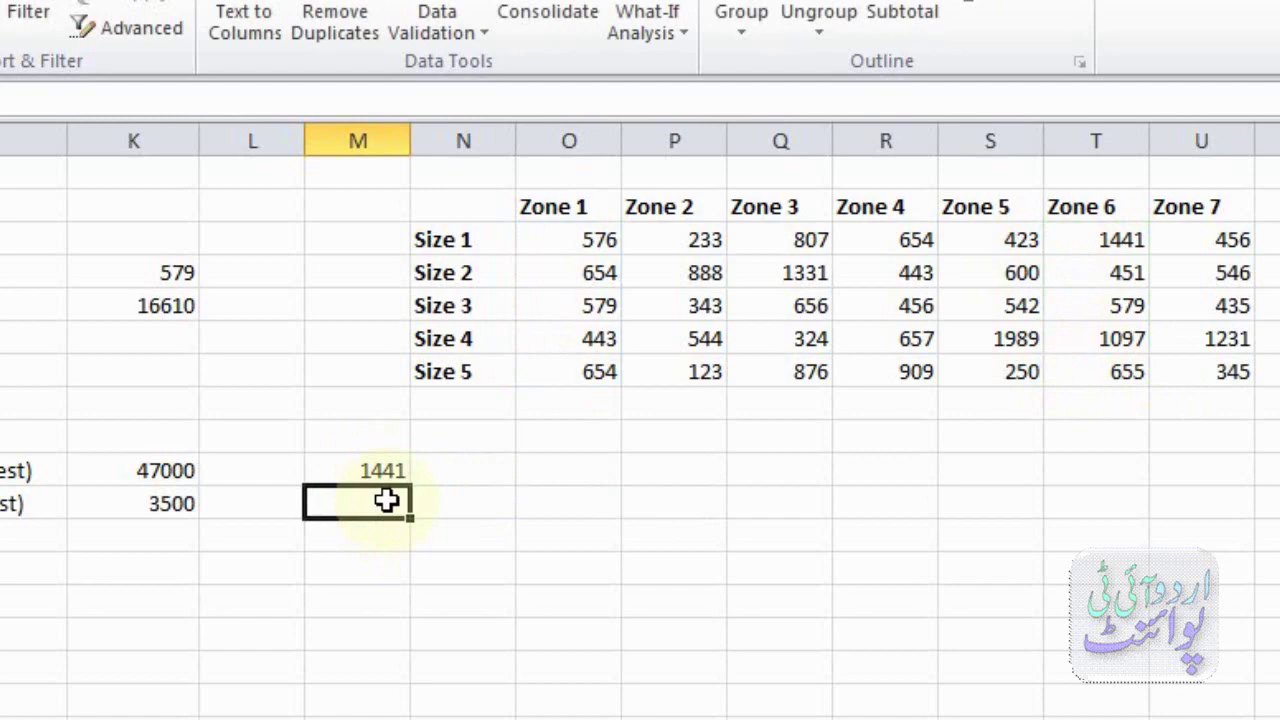
left_click(120, 466)
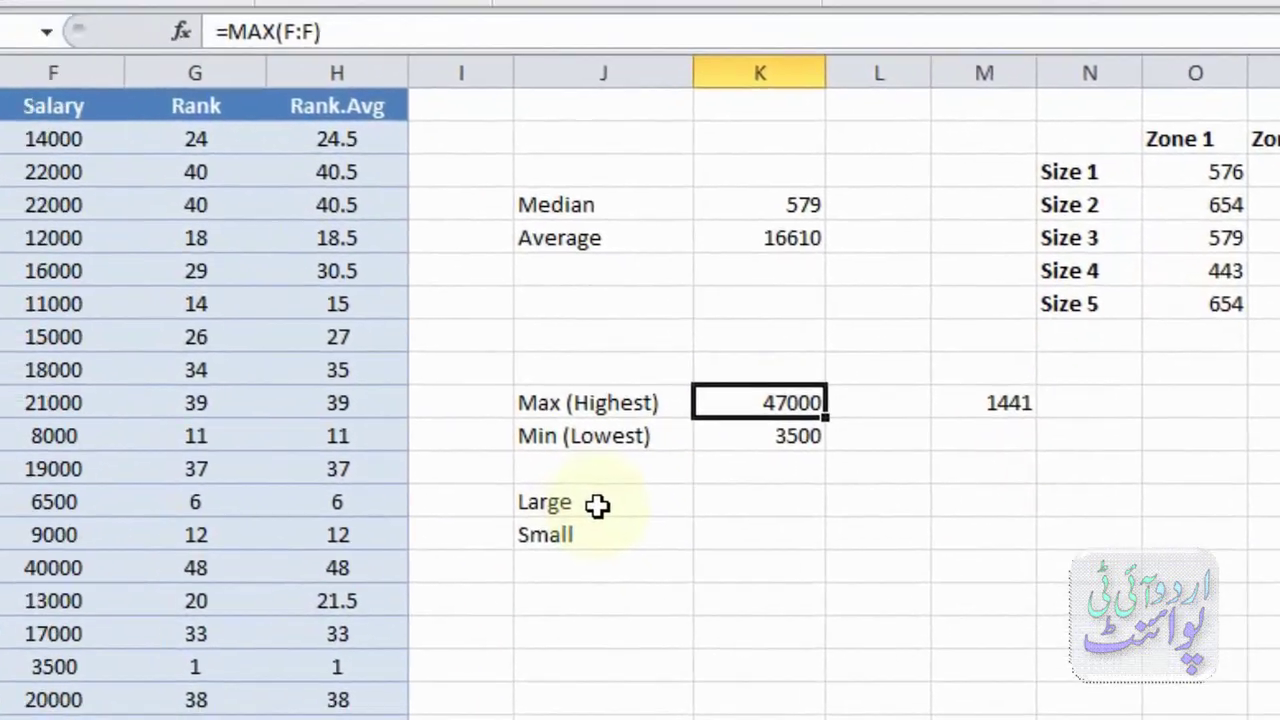
left_click(255, 536)
left_click(262, 568)
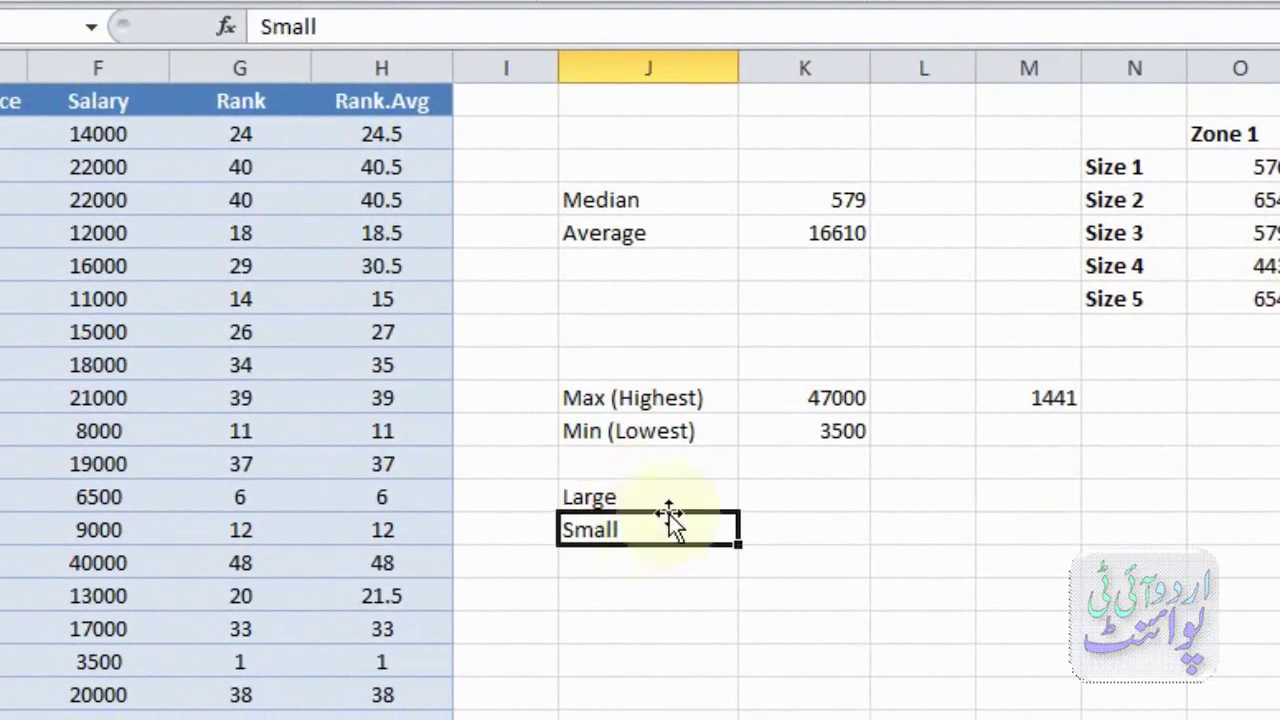
- Enter the formula =LARGE(F:F,2) in K13 beside the Large label to find the second-highest salary
left_click(760, 498)
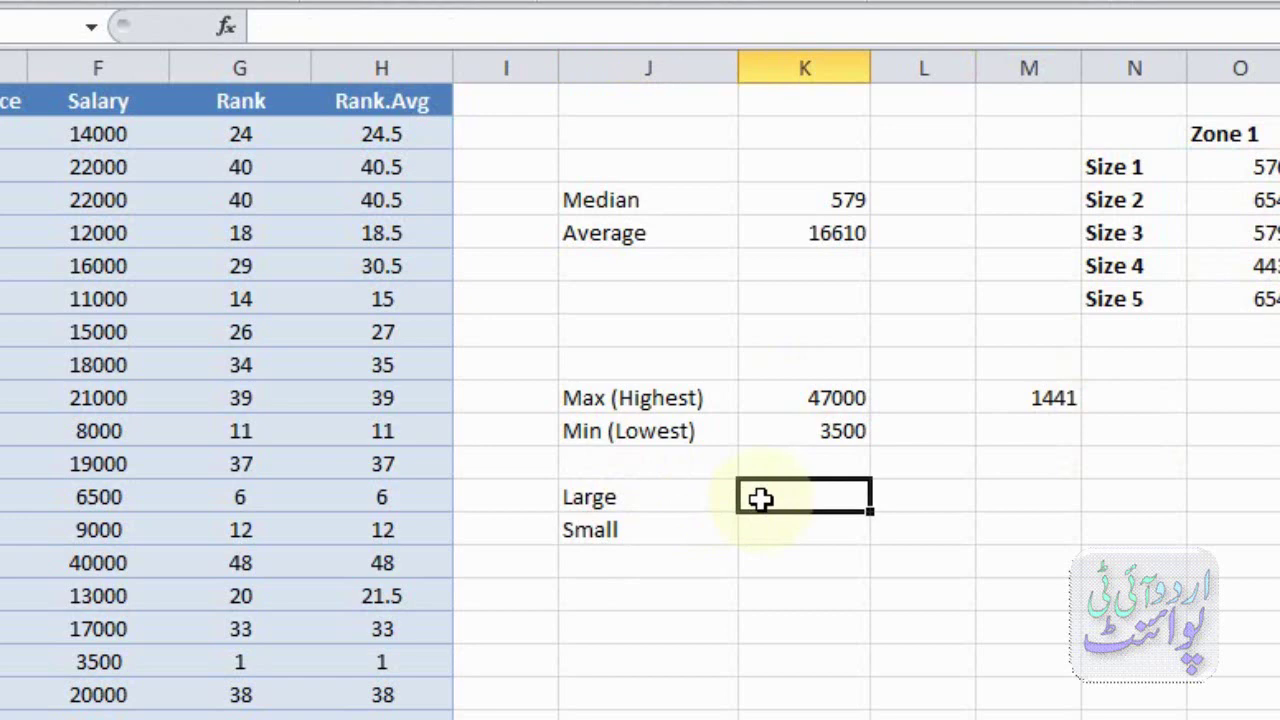
left_click(796, 396)
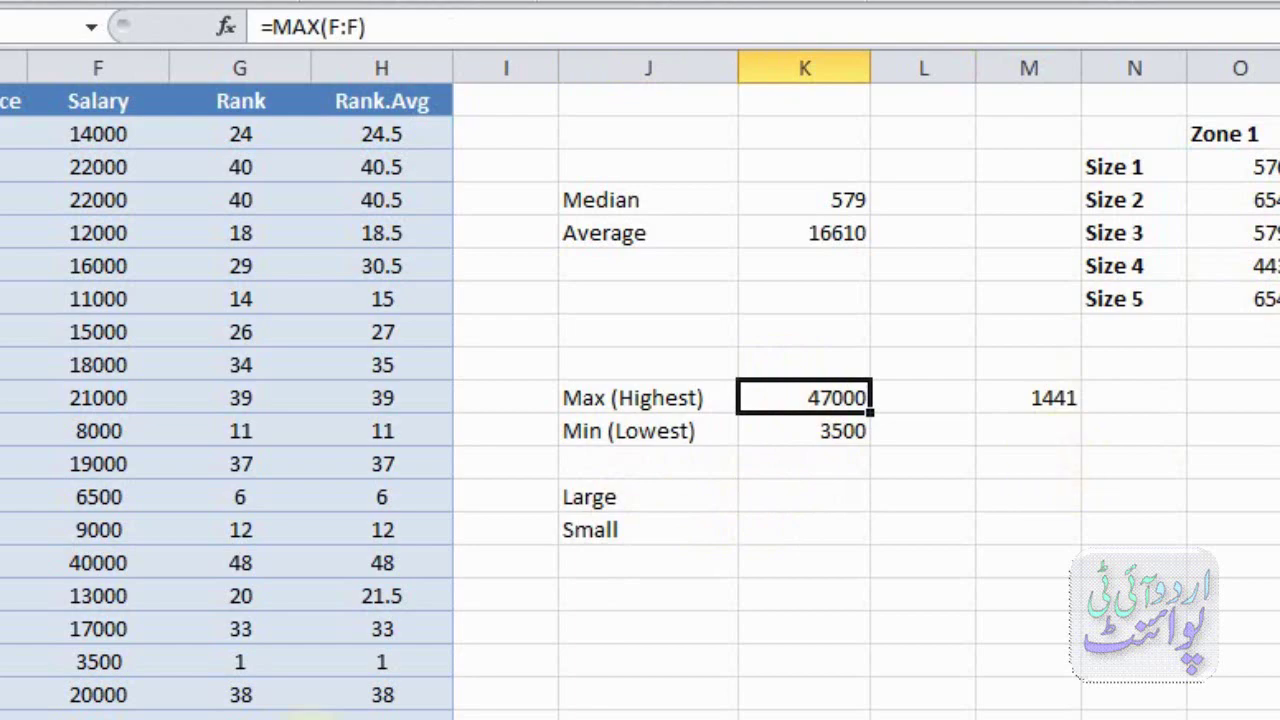
left_click(243, 716)
left_click(90, 688)
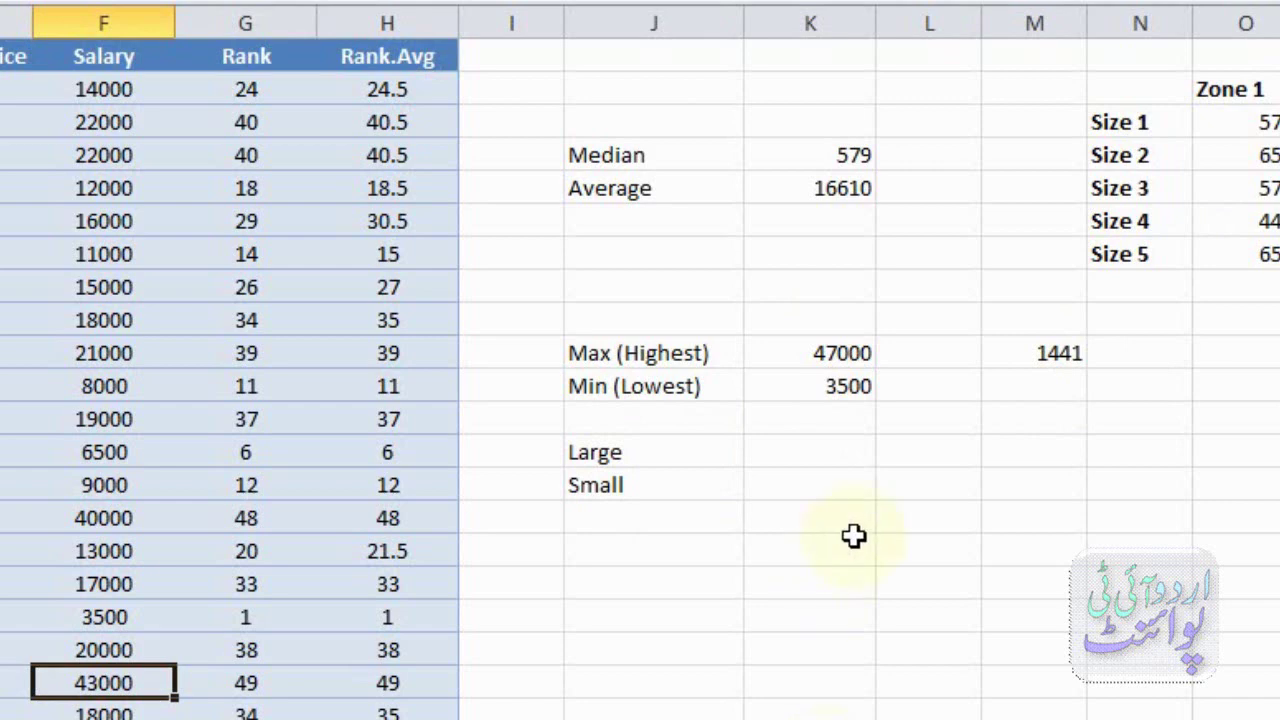
left_click(829, 448)
type("=large")
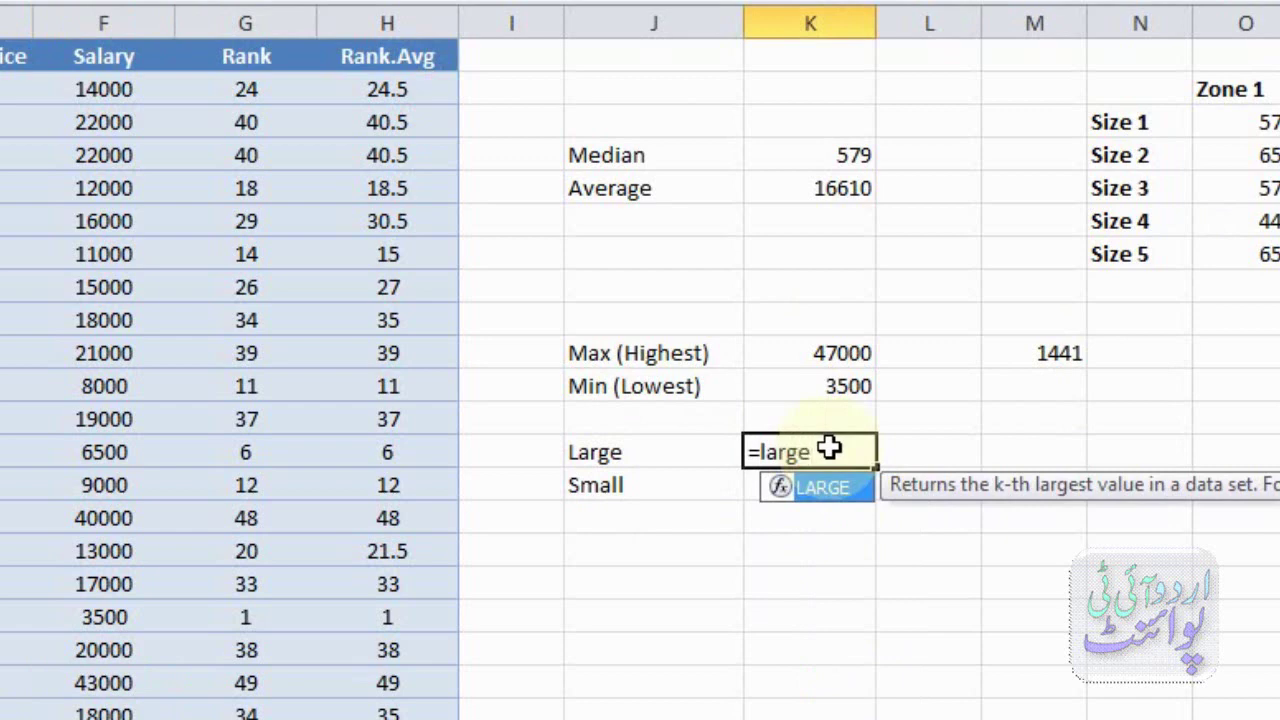
type("(")
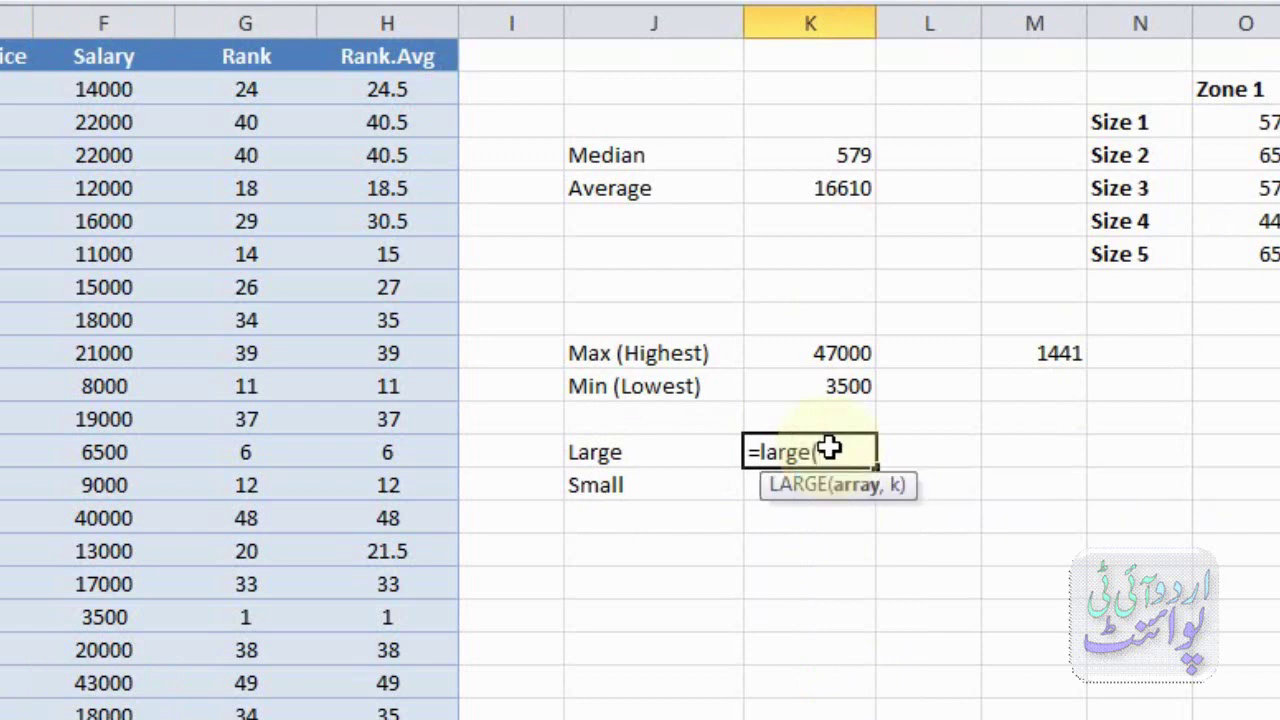
left_click(137, 22)
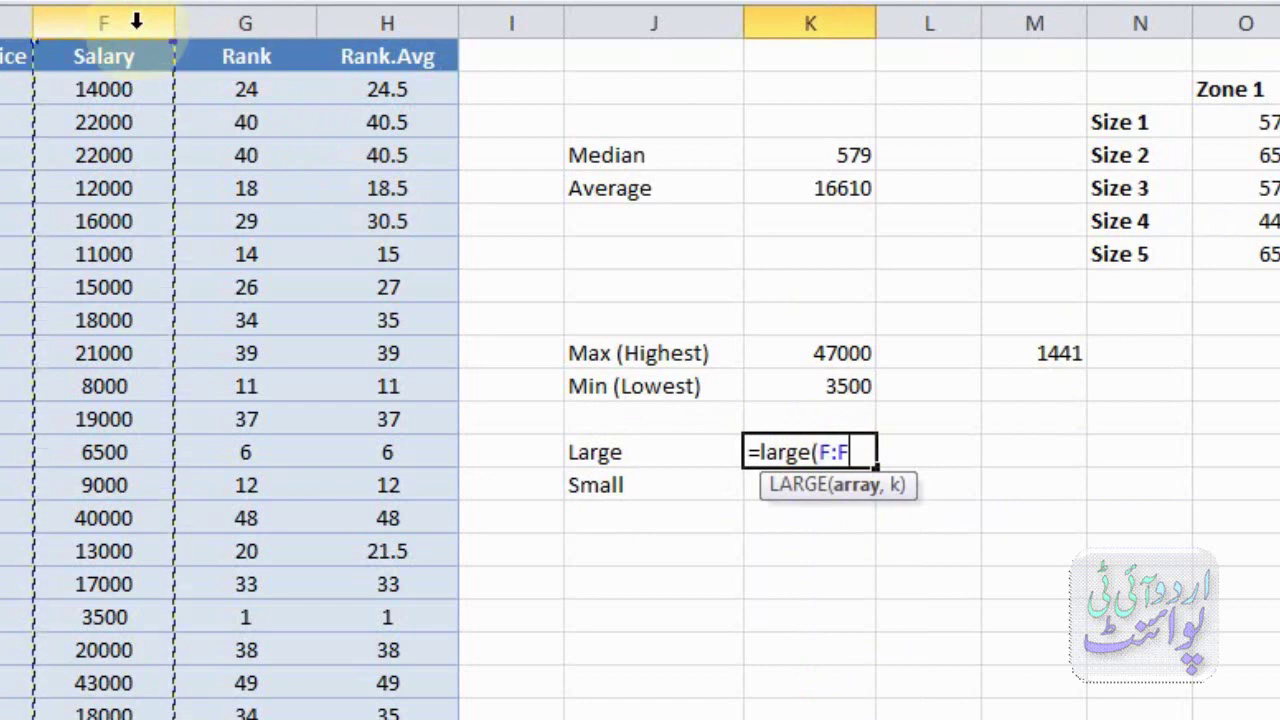
type(",2")
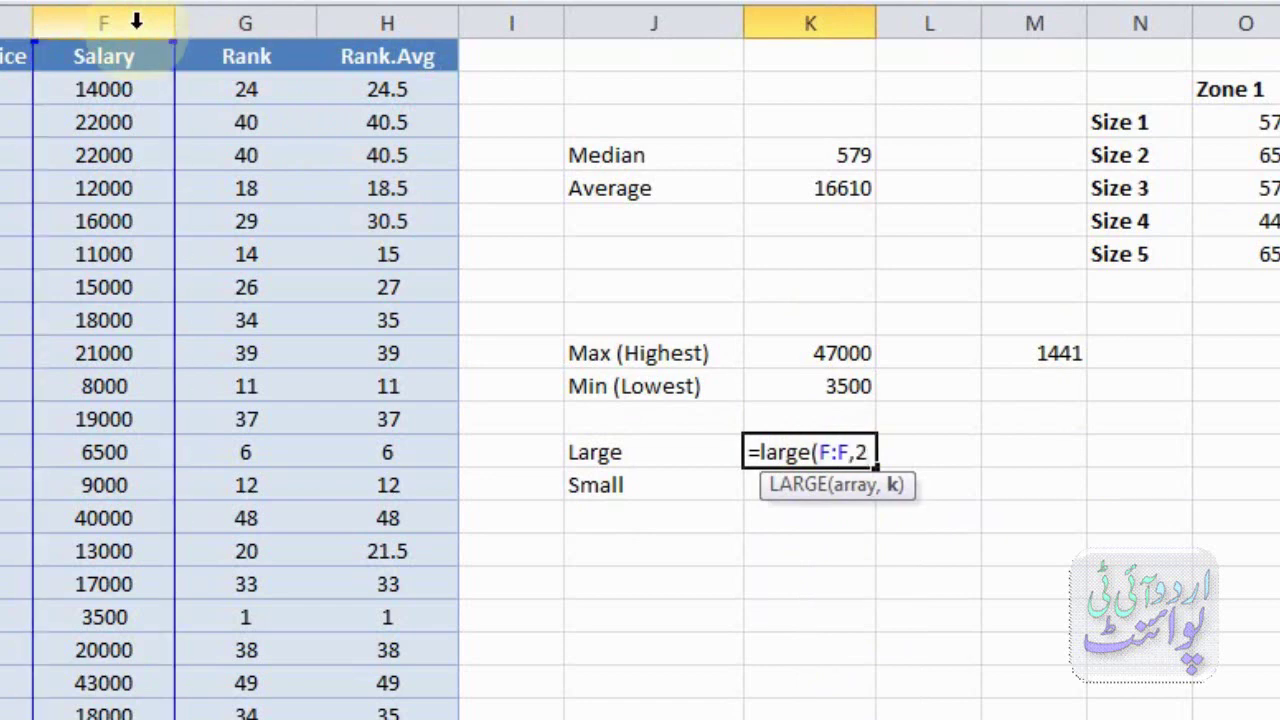
type(")")
key("Return")
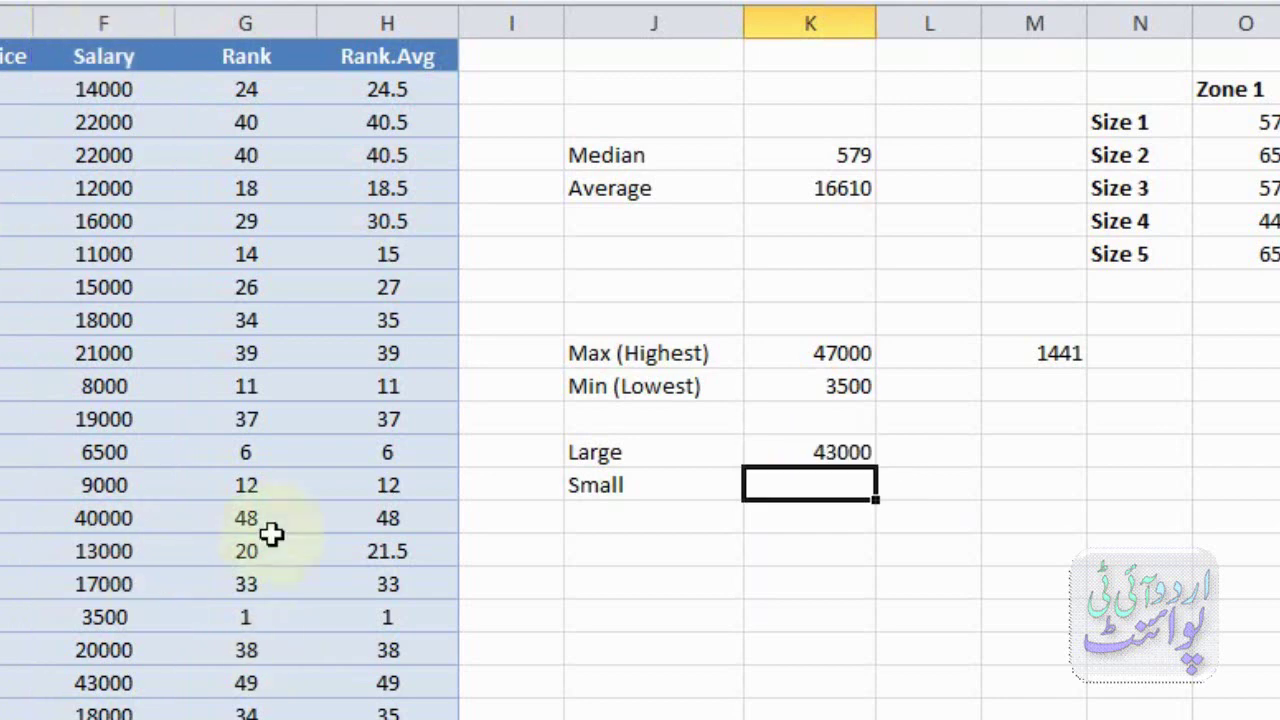
- Check the rank of the second-highest salary in the table and compare the LARGE result in K13 with the maximum in K10
left_click(230, 683)
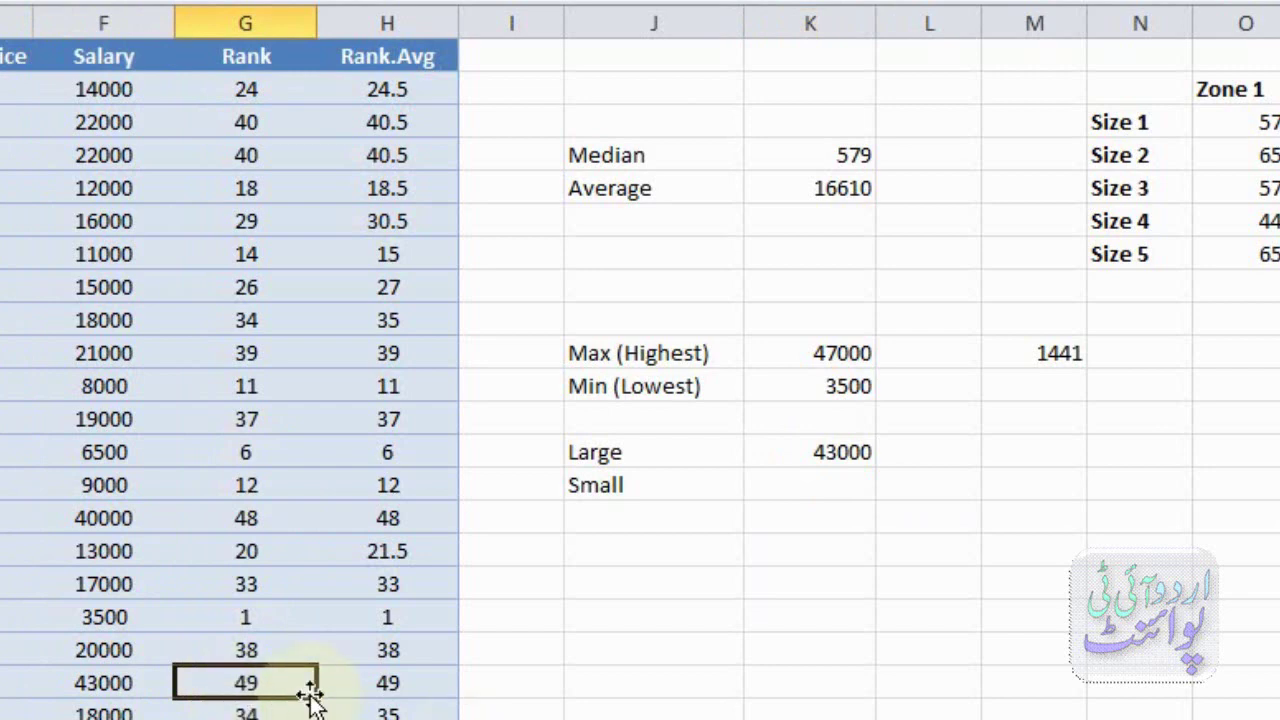
left_click(124, 685)
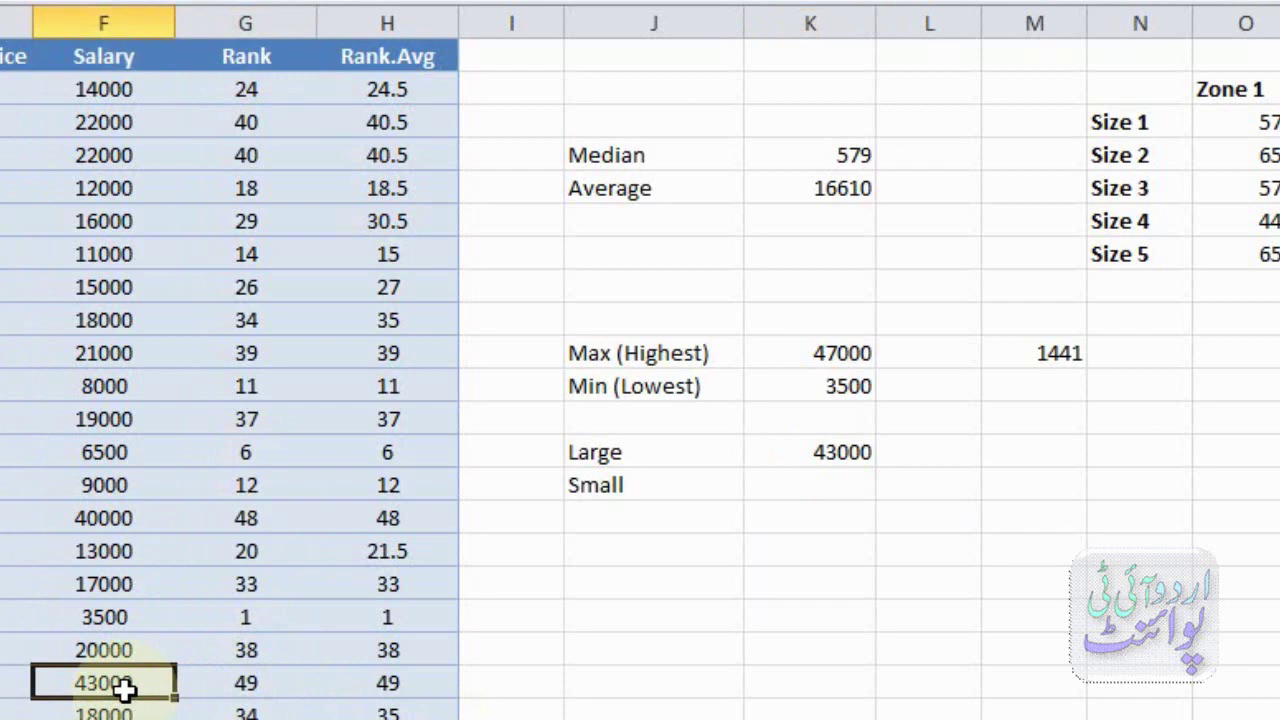
left_click(245, 718)
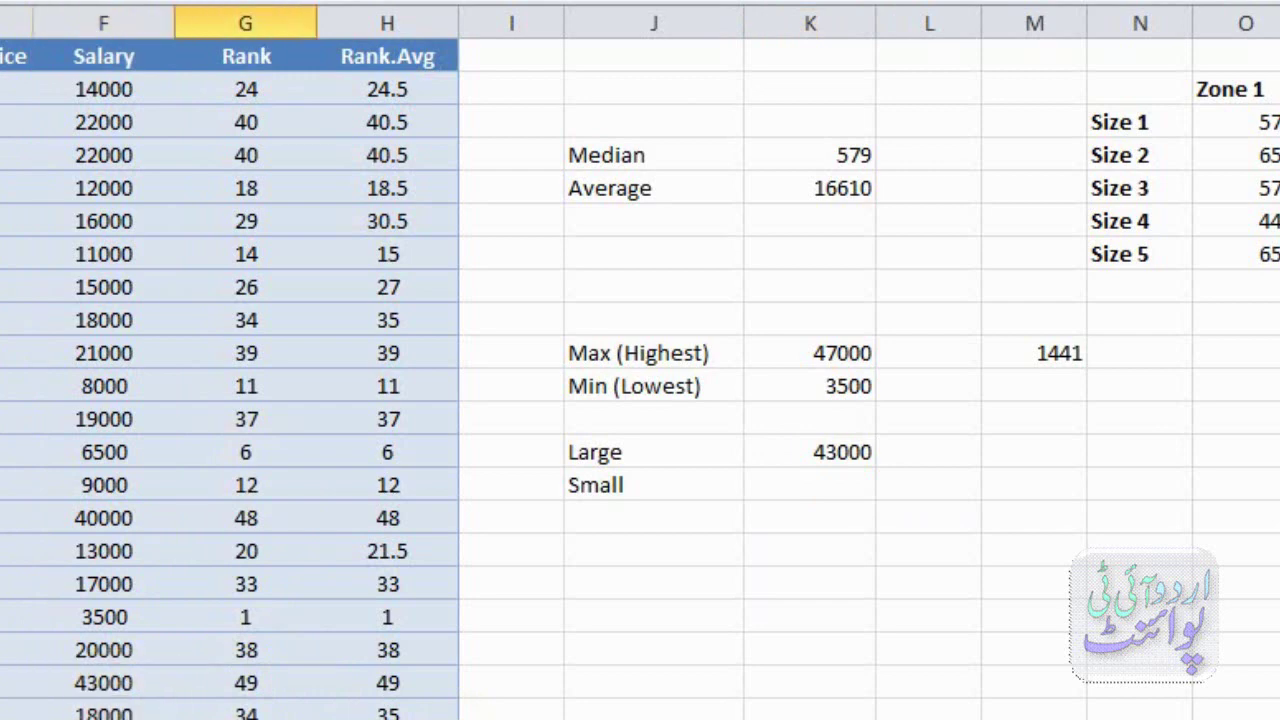
left_click(257, 683)
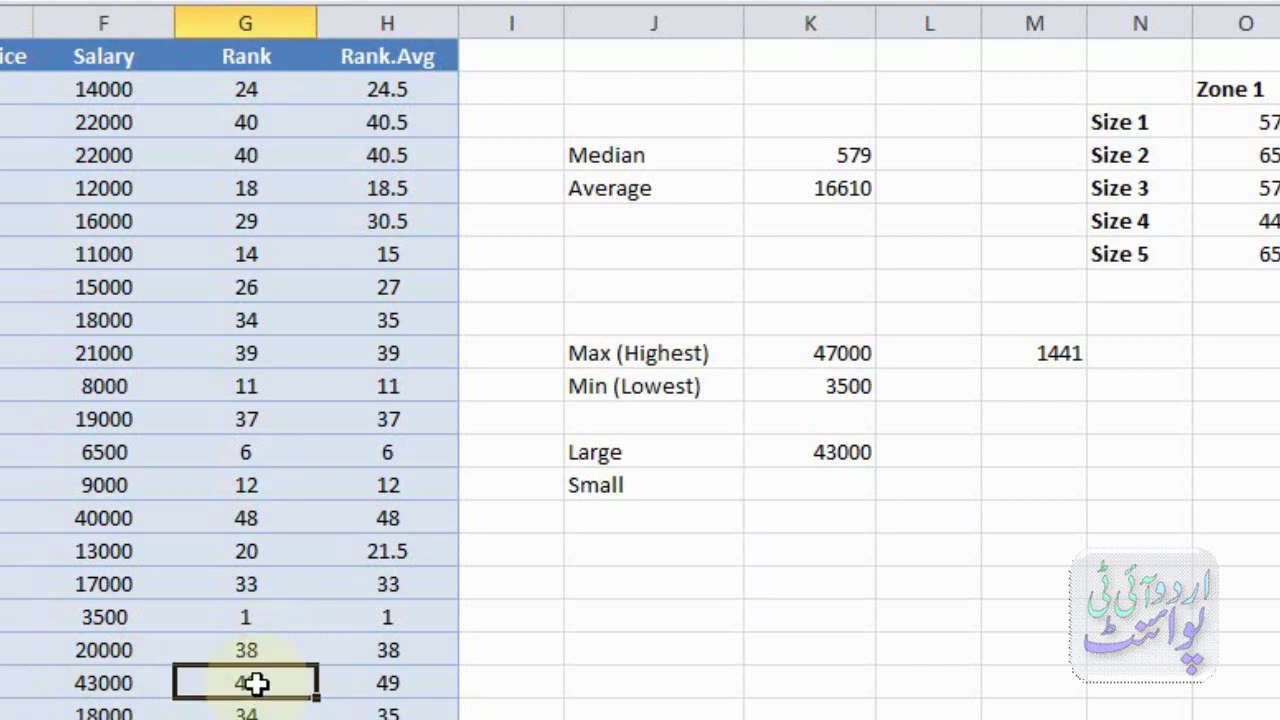
left_click(137, 684)
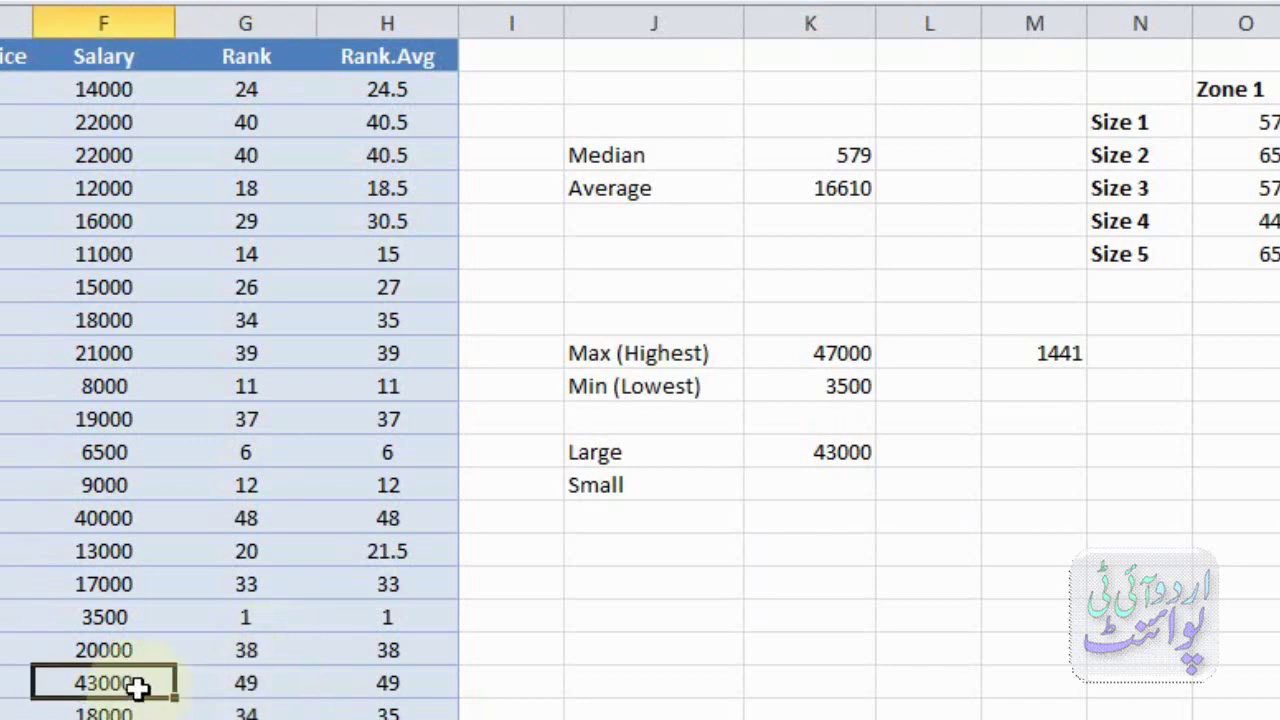
left_click(832, 448)
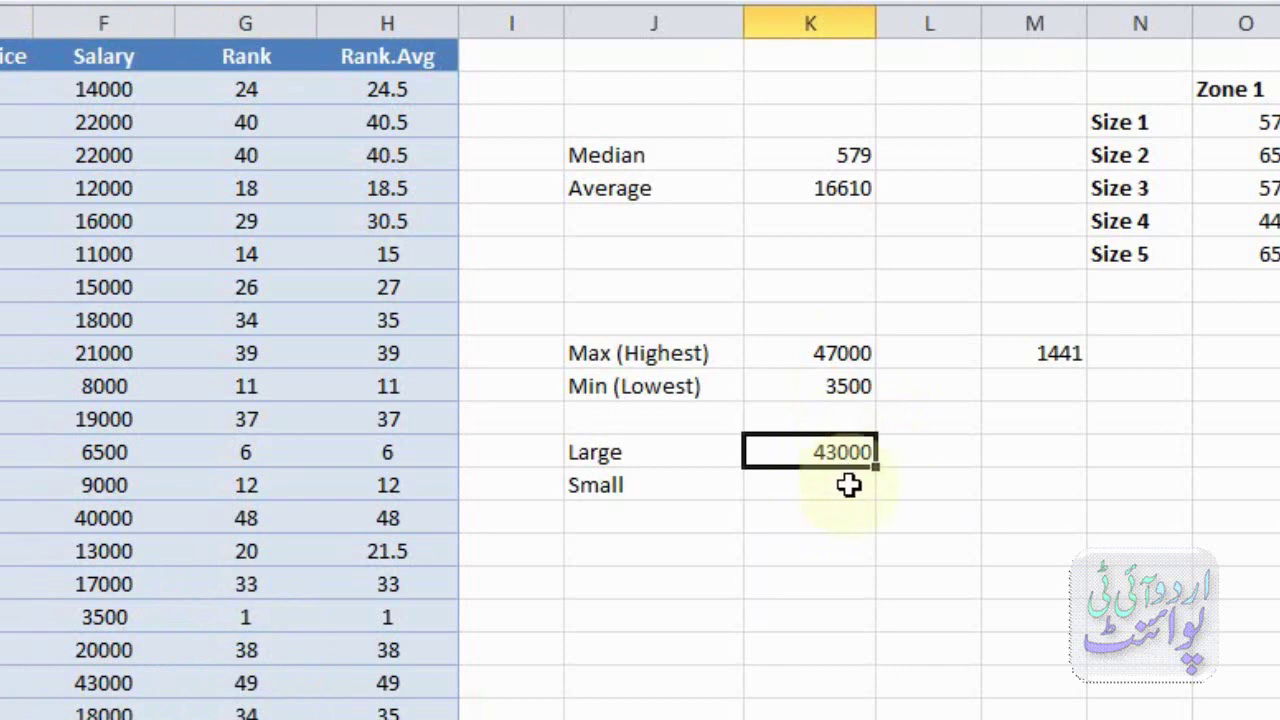
left_click(837, 354)
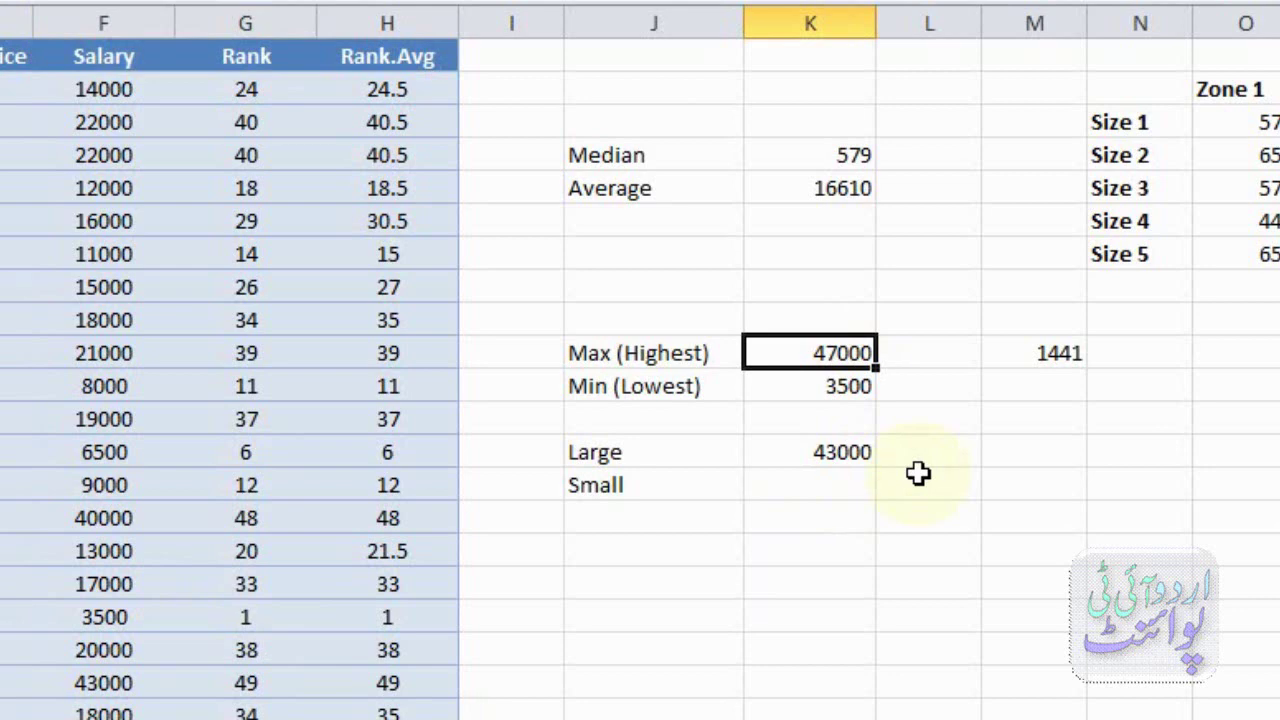
left_click(812, 462)
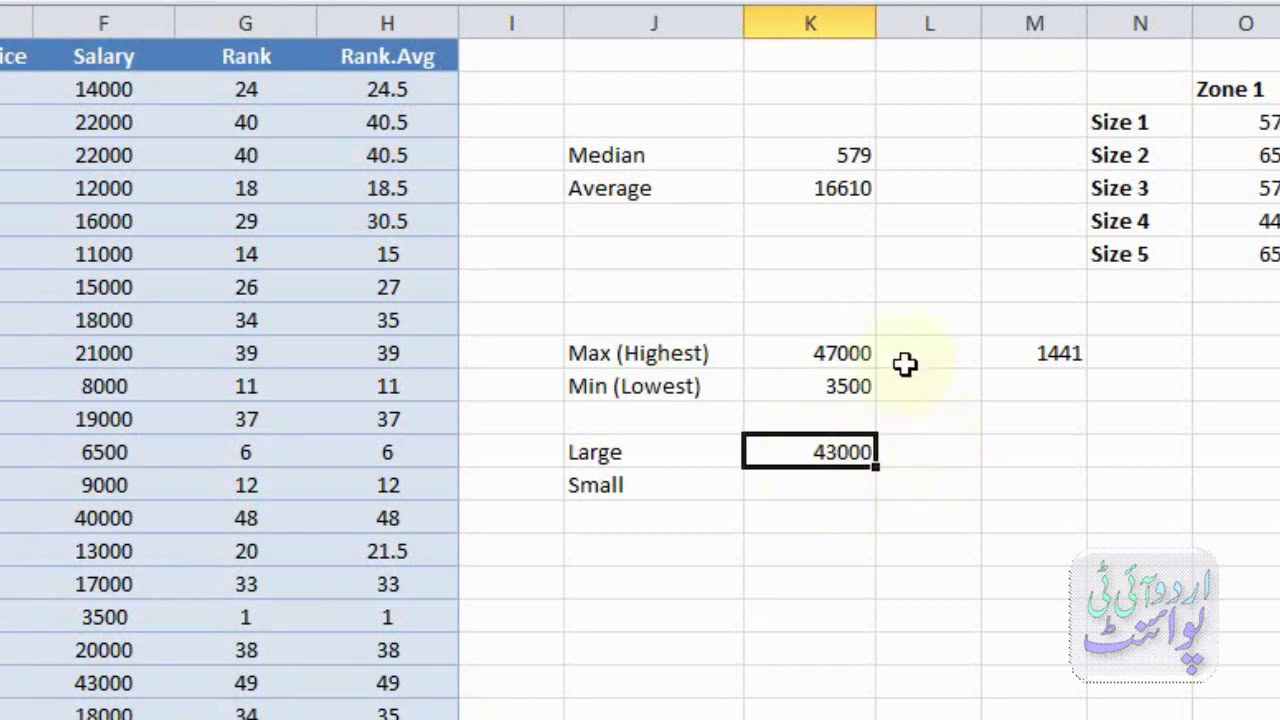
- Enter the formula =SMALL(F:F,2) in K14 beside the Small label to find the second-lowest salary
left_click(861, 482)
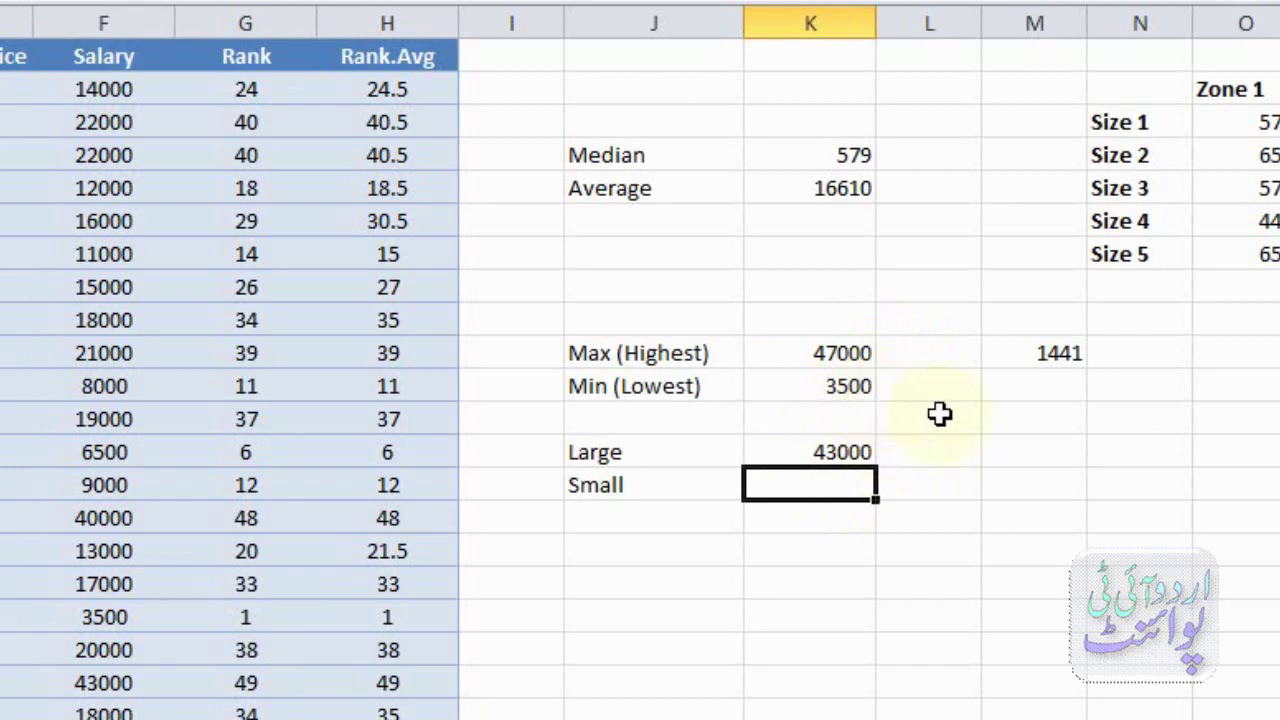
type("=sm")
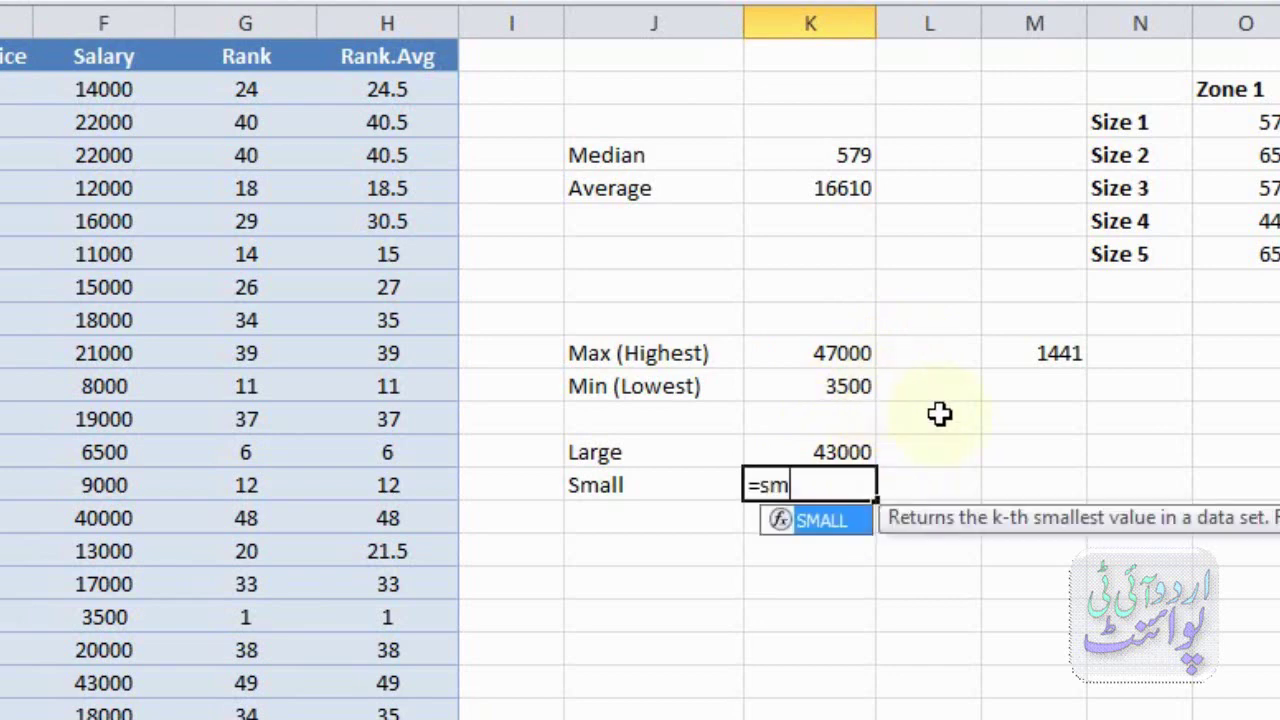
type("all(")
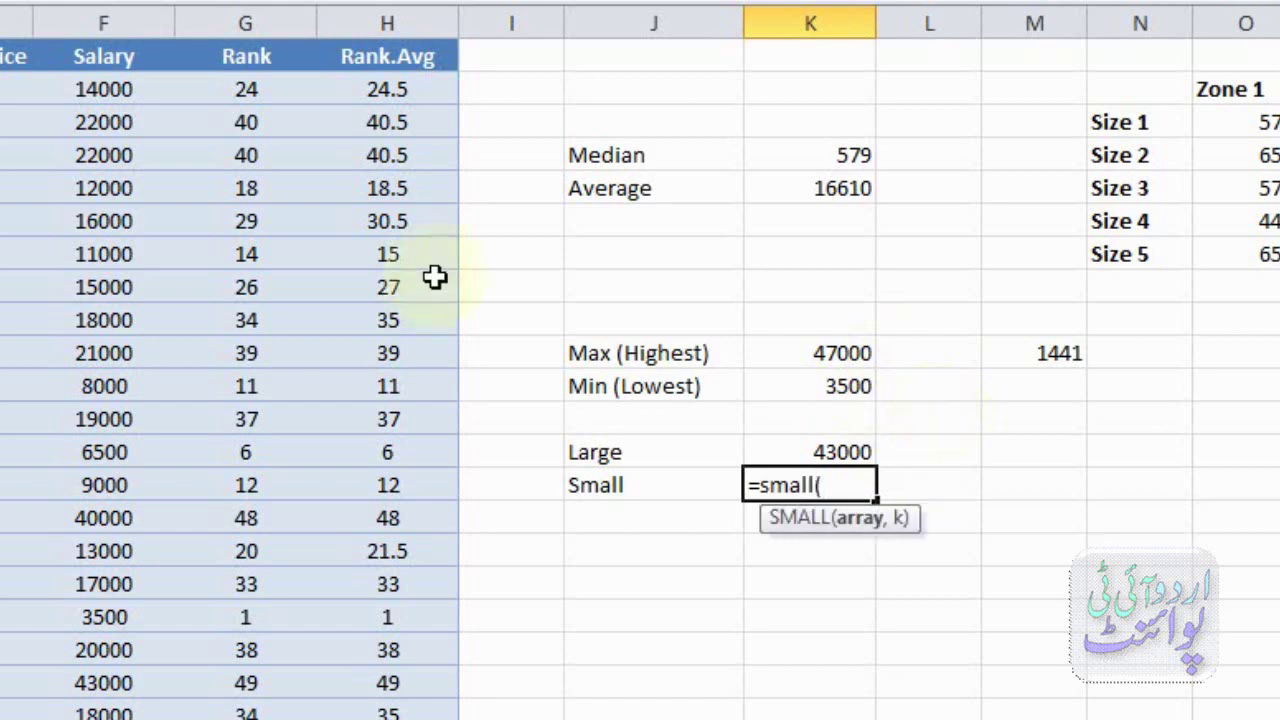
left_click(137, 10)
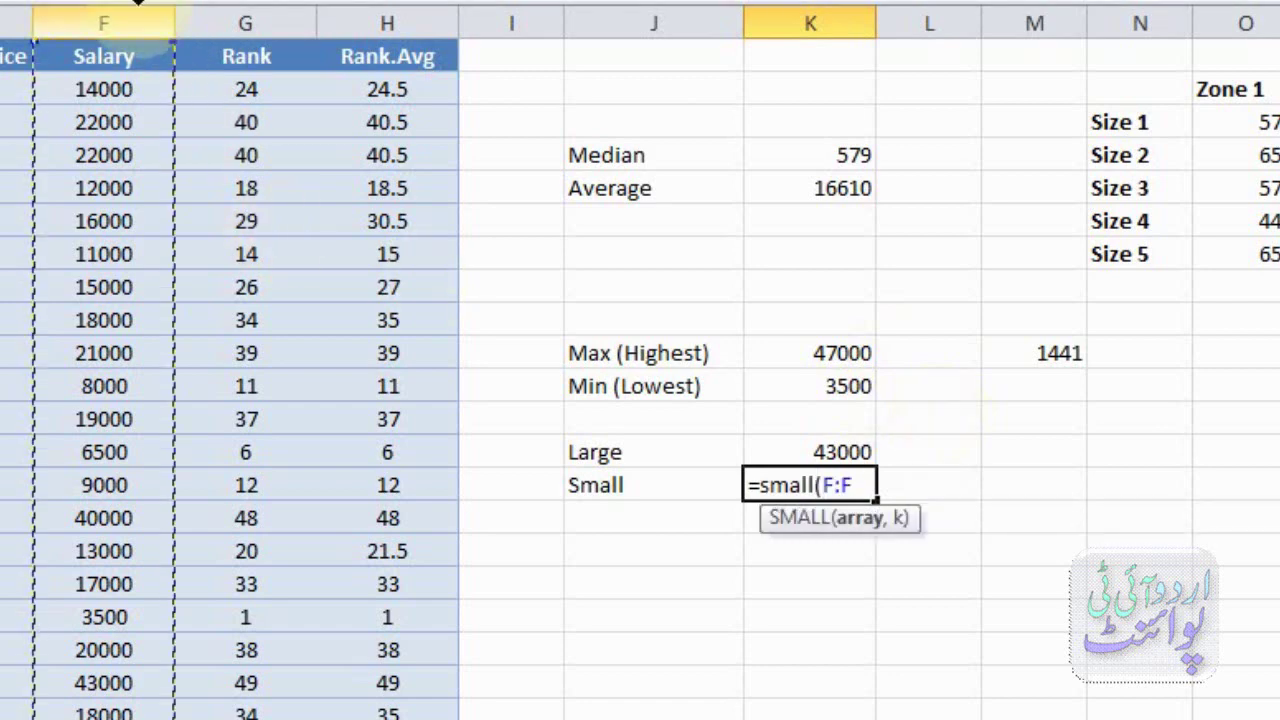
type(",2)")
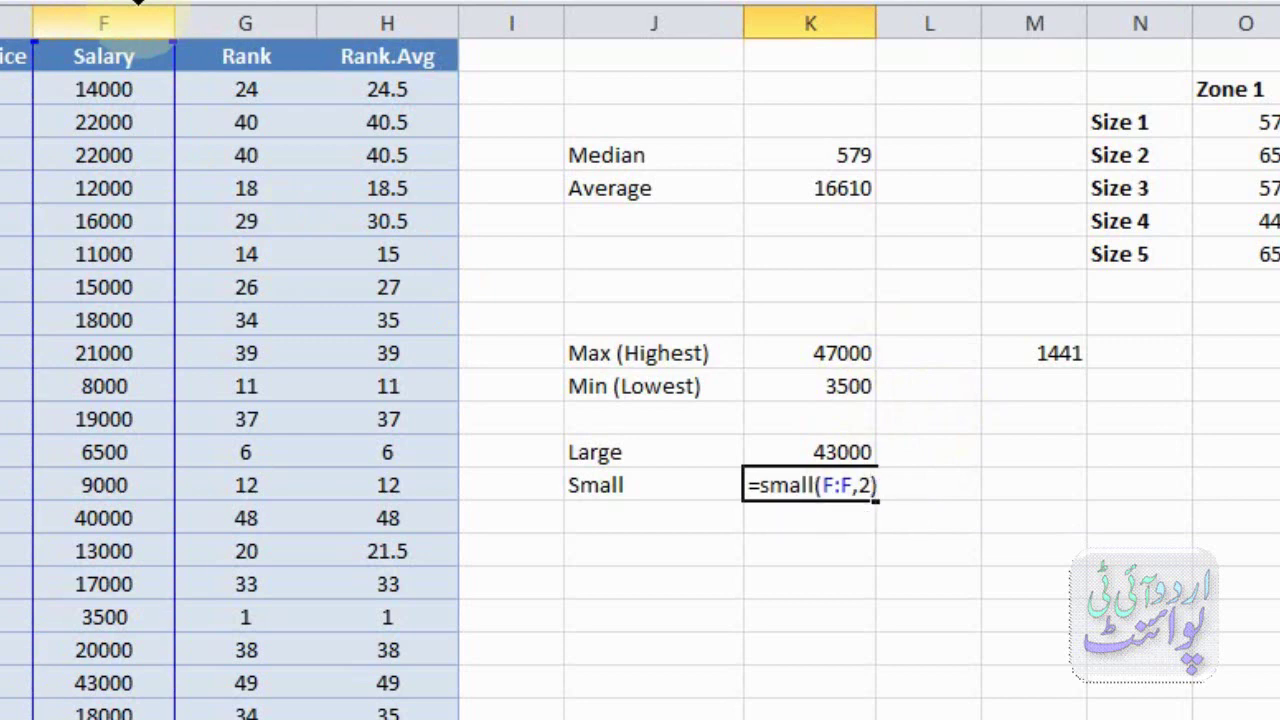
key("Return")
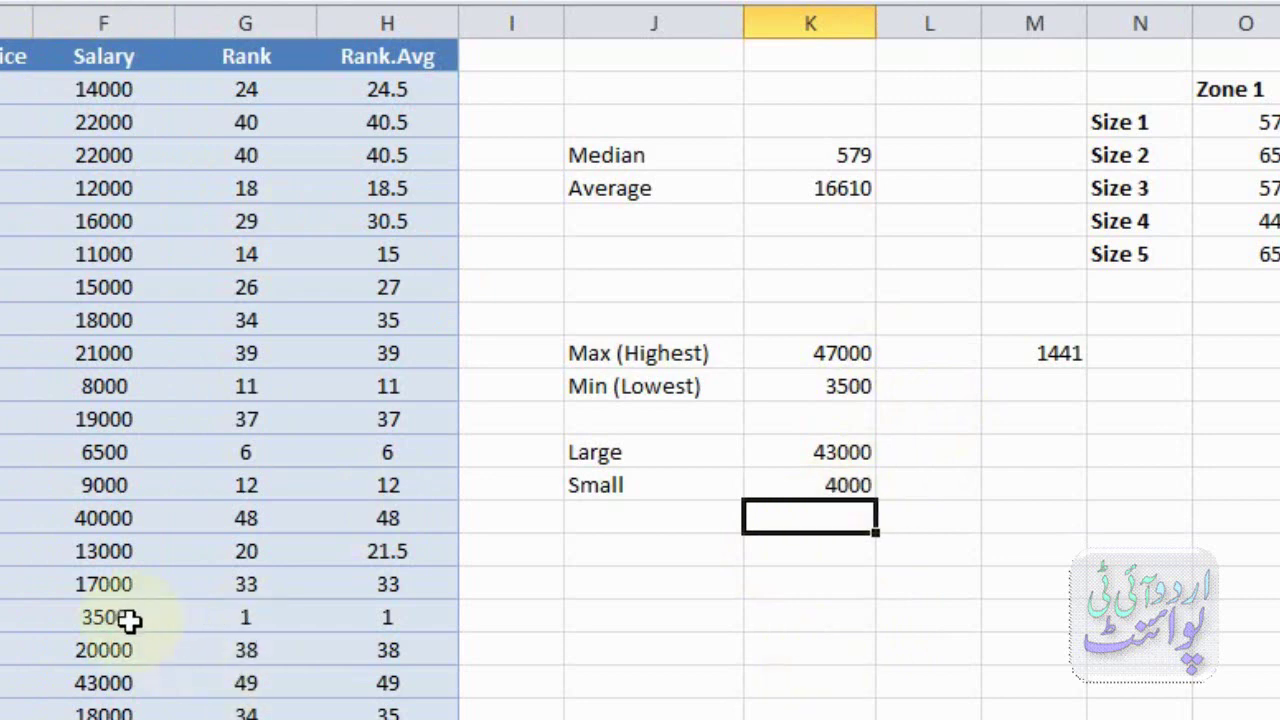
- Locate the second-lowest salary in the Salary column and check its Rank and Rank.Avg values
left_click(321, 585)
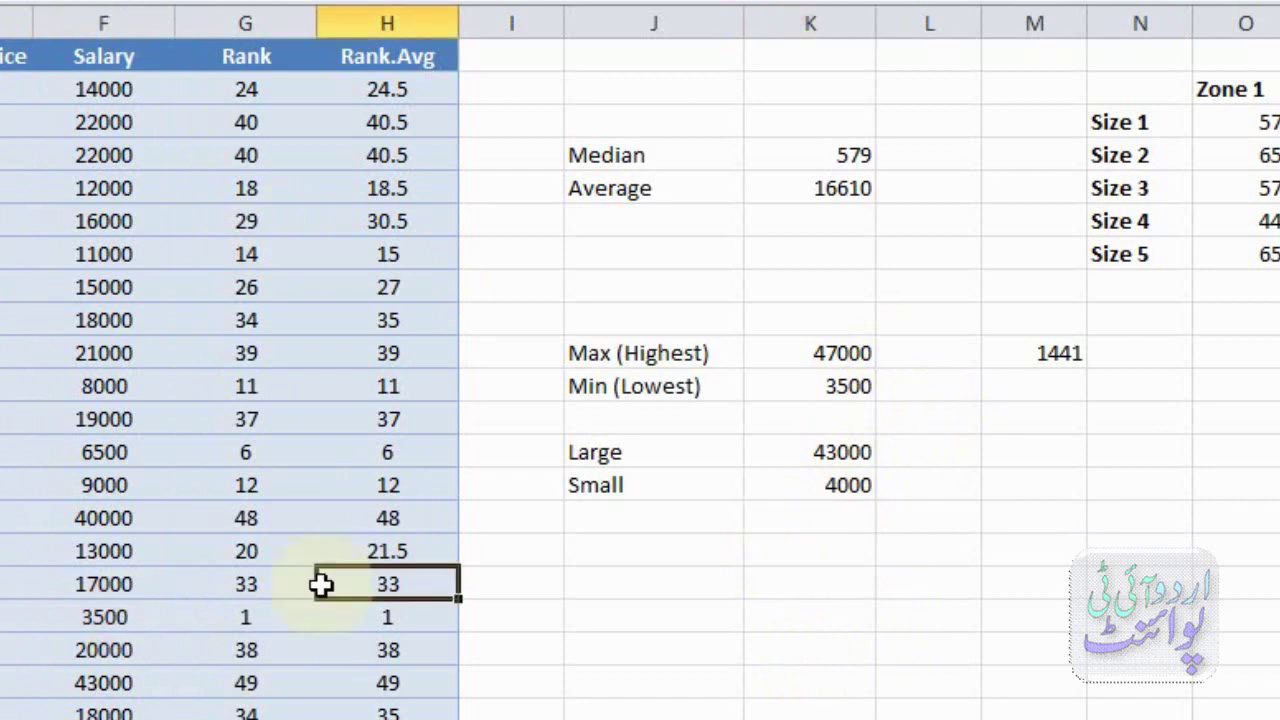
key("Down")
key("Down")
key("Down")
key("Down")
key("Down")
key("Down")
key("Down")
key("Down")
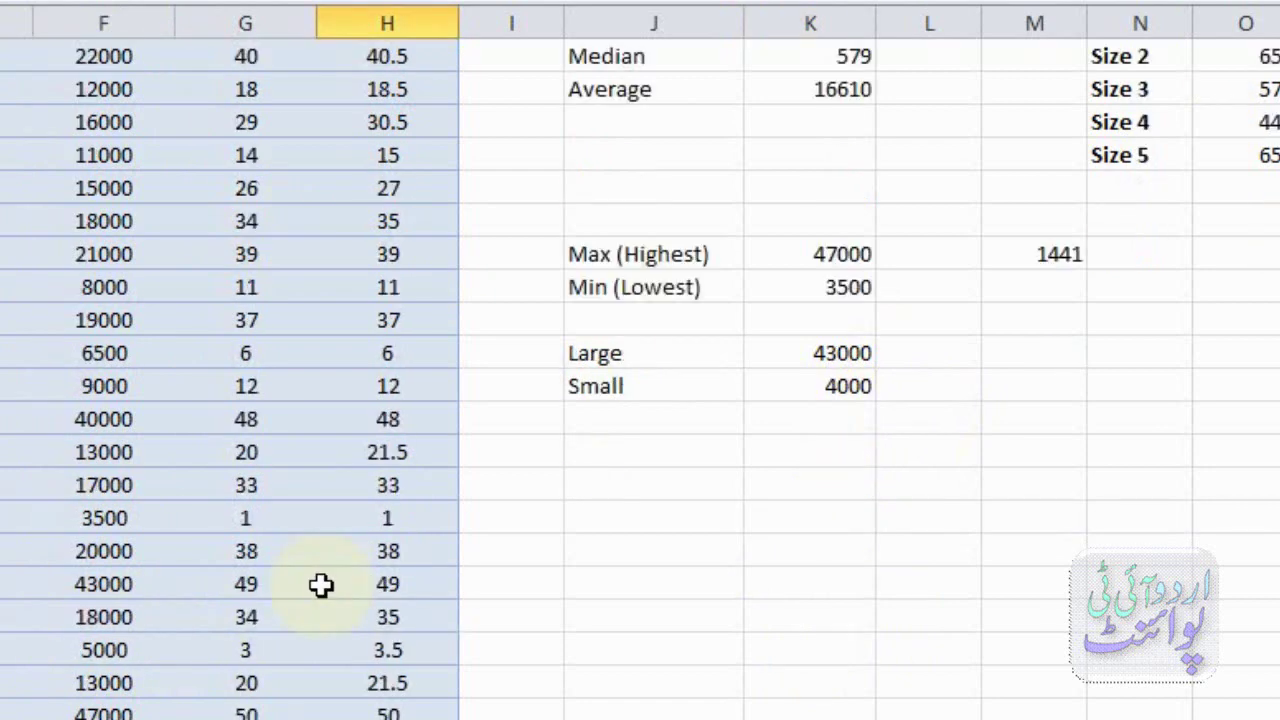
key("Down")
key("Down")
key("Down")
key("Down")
key("Down")
key("Down")
key("Down")
key("Down")
key("Down")
key("Down")
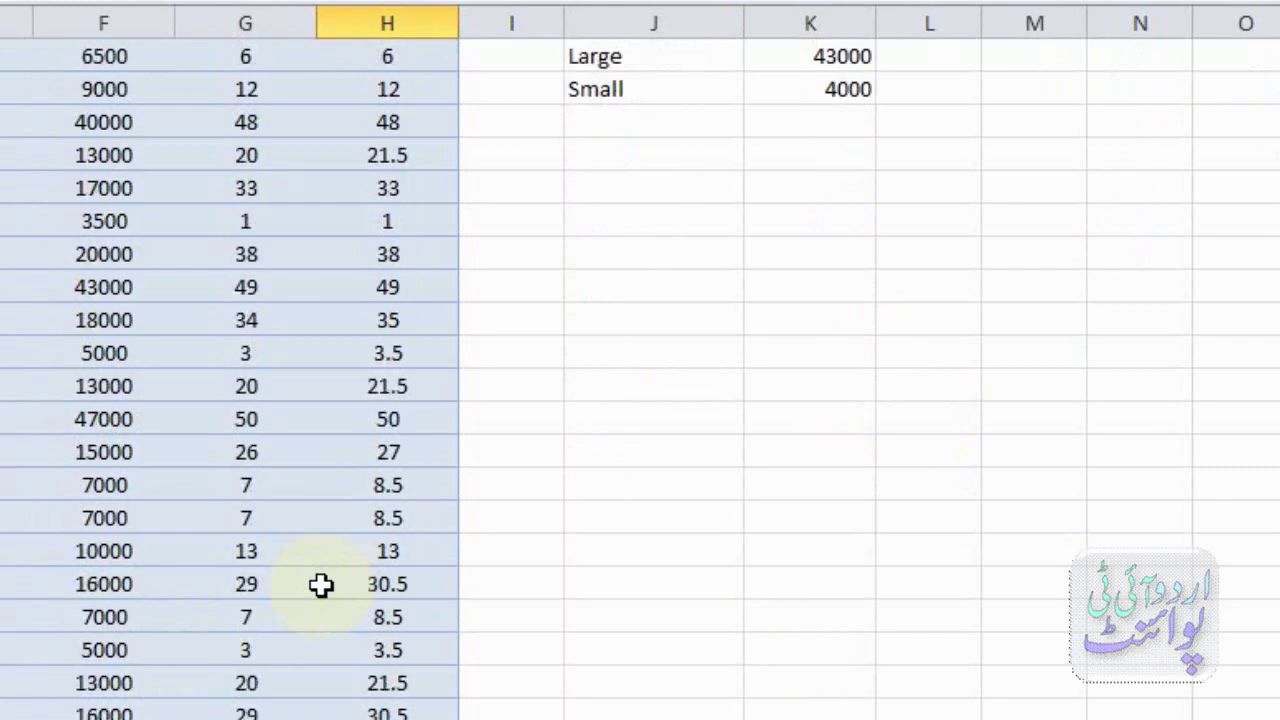
key("Down")
key("Down")
key("Down")
key("Down")
key("Down")
key("Down")
key("Down")
key("Down")
key("Down")
key("Down")
key("Down")
key("Down")
key("Down")
key("Down")
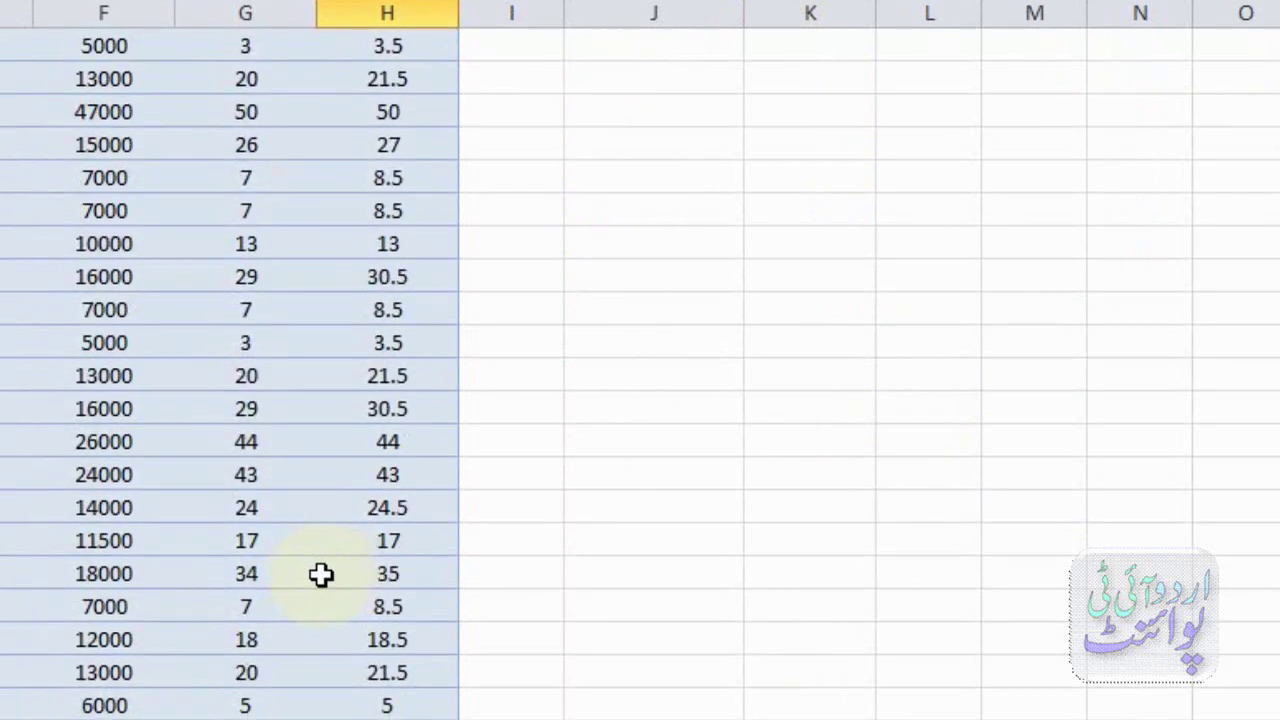
key("Down")
key("Down")
key("Up")
key("Up")
key("Left")
key("Left")
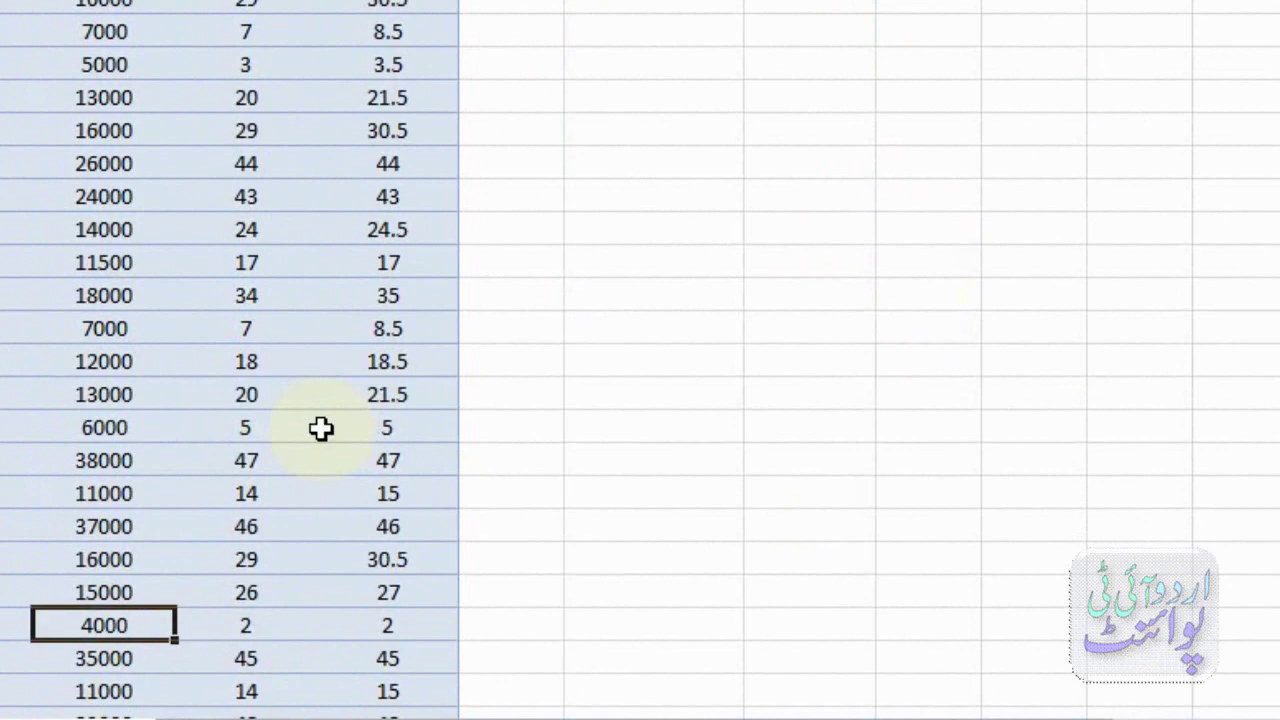
key("Right")
key("Right")
key("Right")
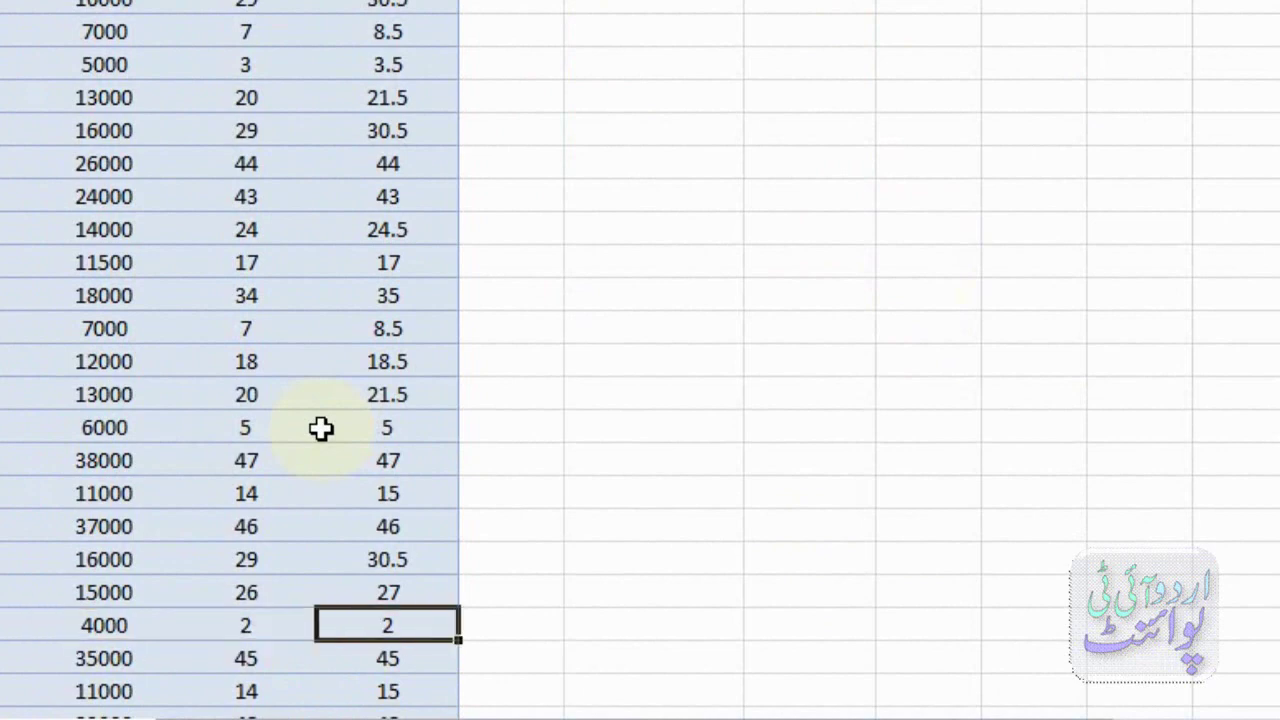
- Add another Large label in J16, below the Small row, and enter 2 in L16
key("Up")
key("Up")
key("Up")
key("Up")
key("Up")
key("Up")
key("Up")
key("Up")
key("Up")
key("Up")
key("Up")
key("Up")
key("Up")
key("Up")
key("Up")
key("Up")
key("Up")
key("Up")
key("Up")
key("Up")
key("Up")
key("Up")
key("Up")
key("Up")
key("Up")
key("Up")
key("Up")
key("Up")
key("Up")
key("Up")
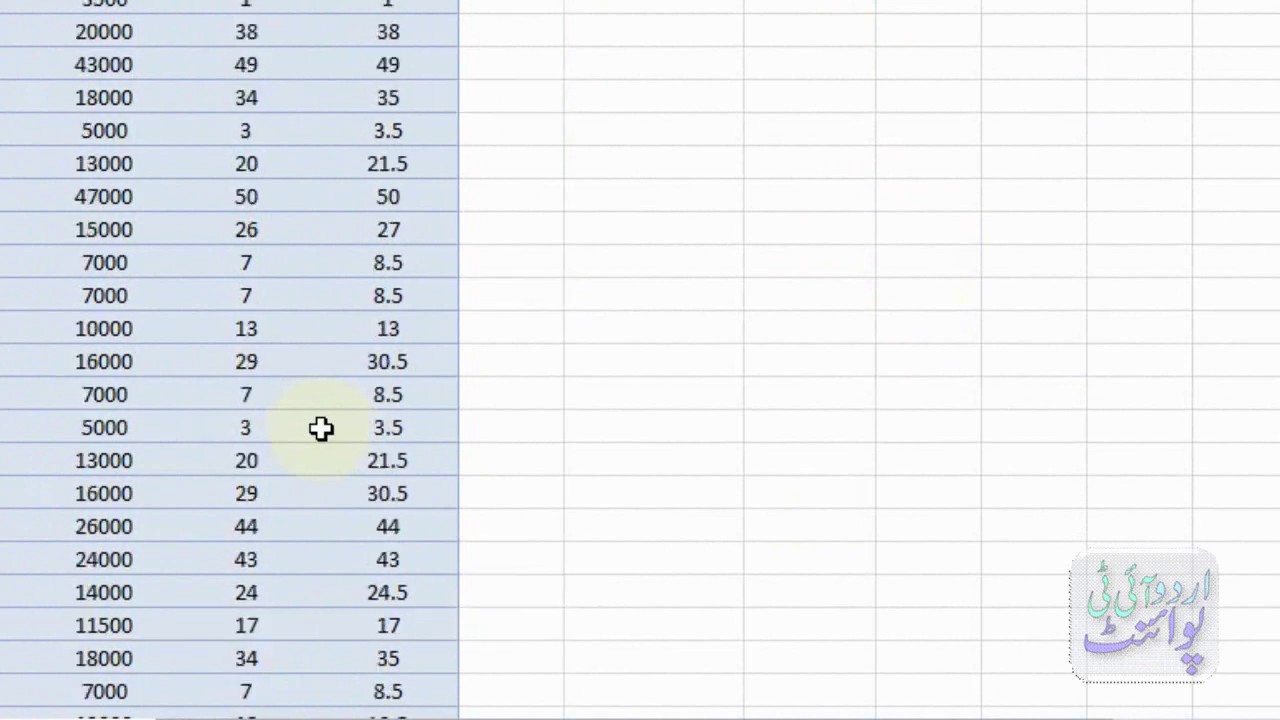
key("Down")
key("Down")
key("Down")
key("Down")
key("Down")
key("Down")
key("Right")
key("Right")
key("Right")
key("Down")
key("Down")
key("Left")
key("Left")
key("Down")
type("Large")
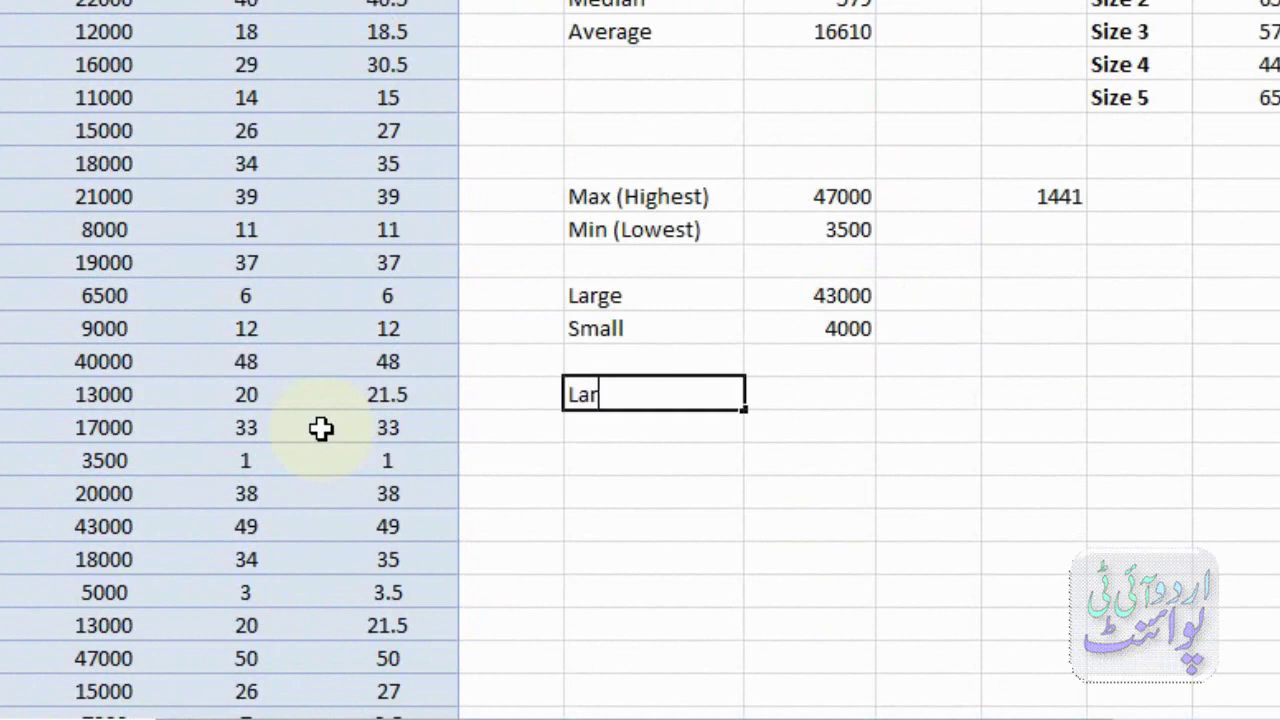
key("Right")
key("Right")
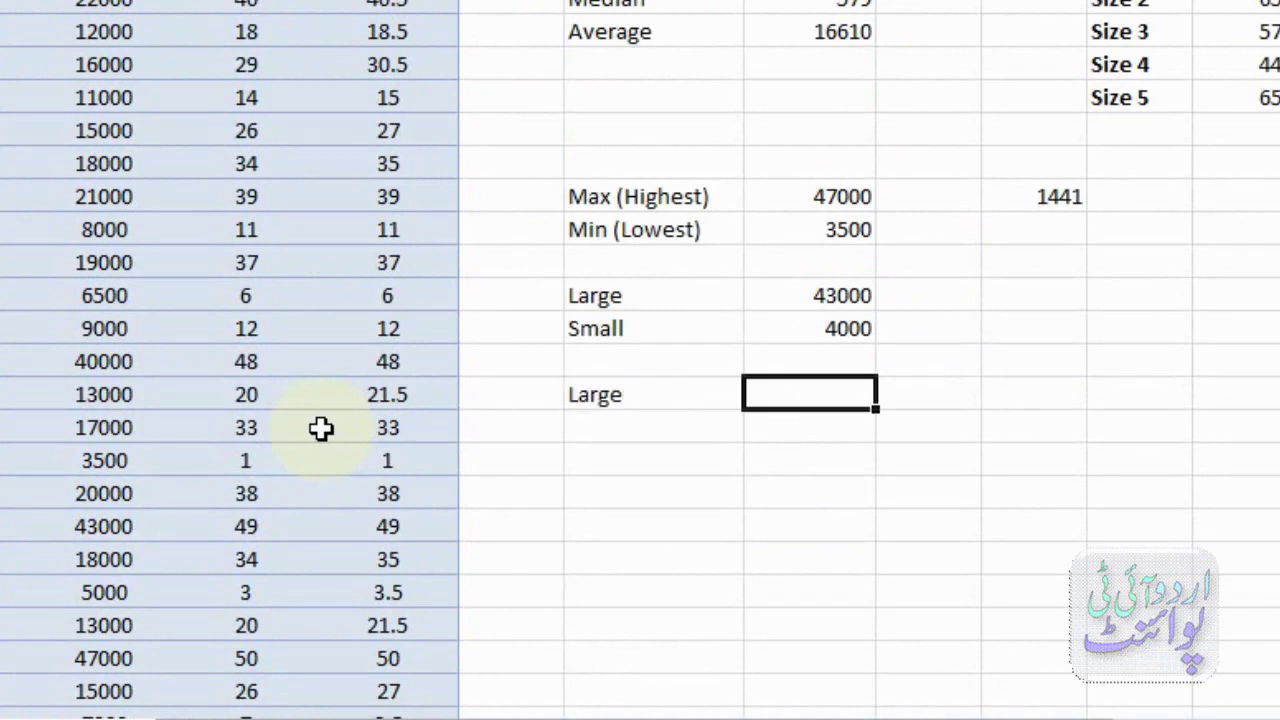
type("2")
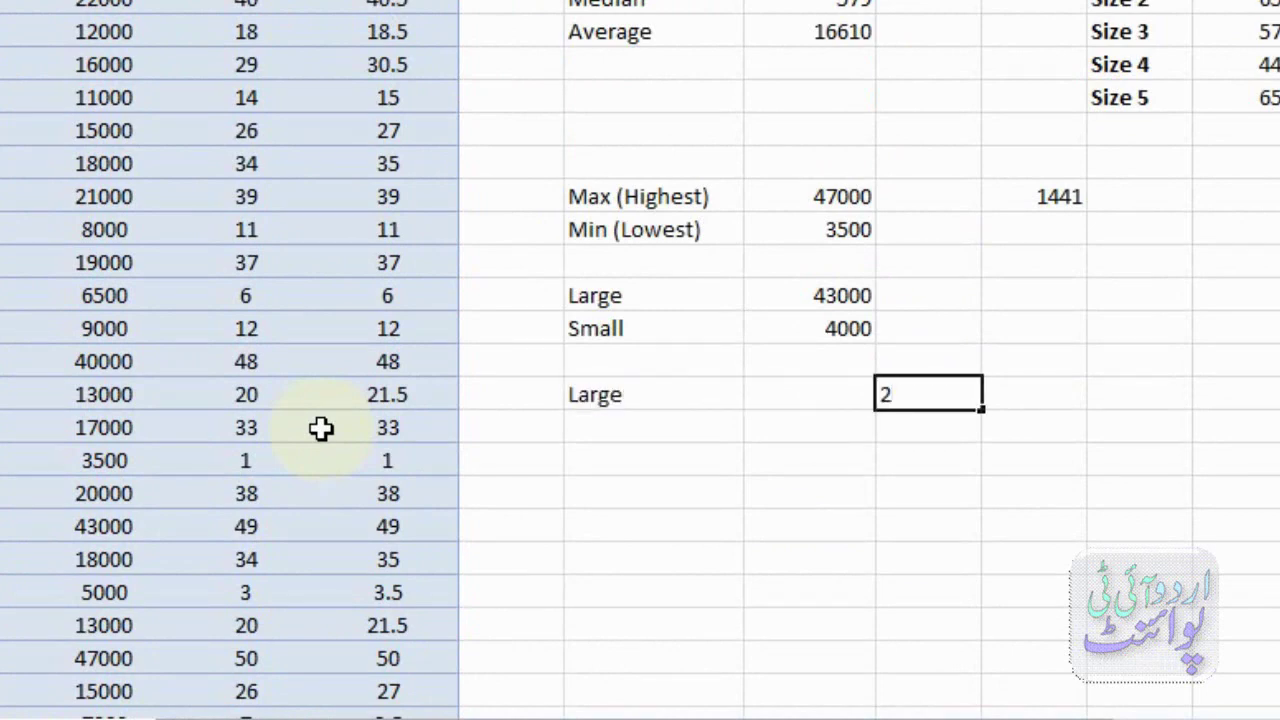
key("Return")
- Enter 3, 4 and 5 in J17:J19 below the second Large label
key("Left")
type("3")
key("Return")
type("4")
key("Return")
type("5")
key("Return")
type("66")
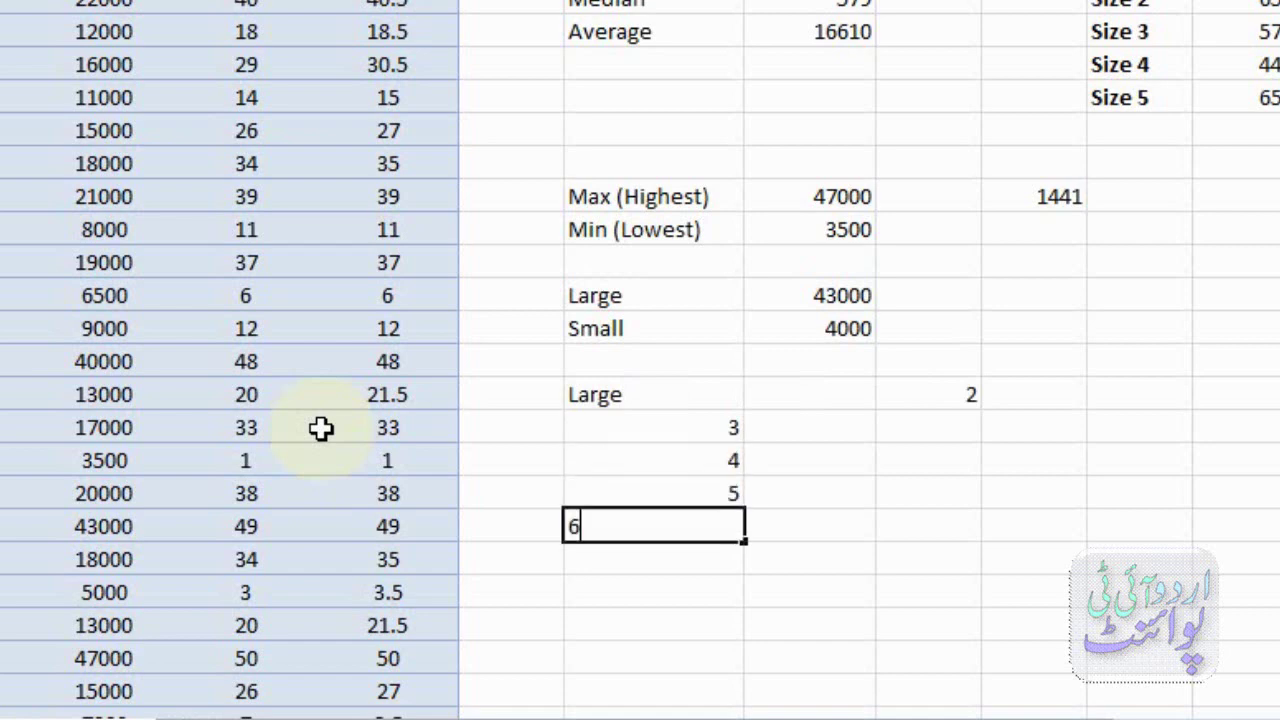
key("BackSpace")
key("BackSpace")
- Enter 3 in L17, directly below the 2
key("Up")
key("Up")
key("Up")
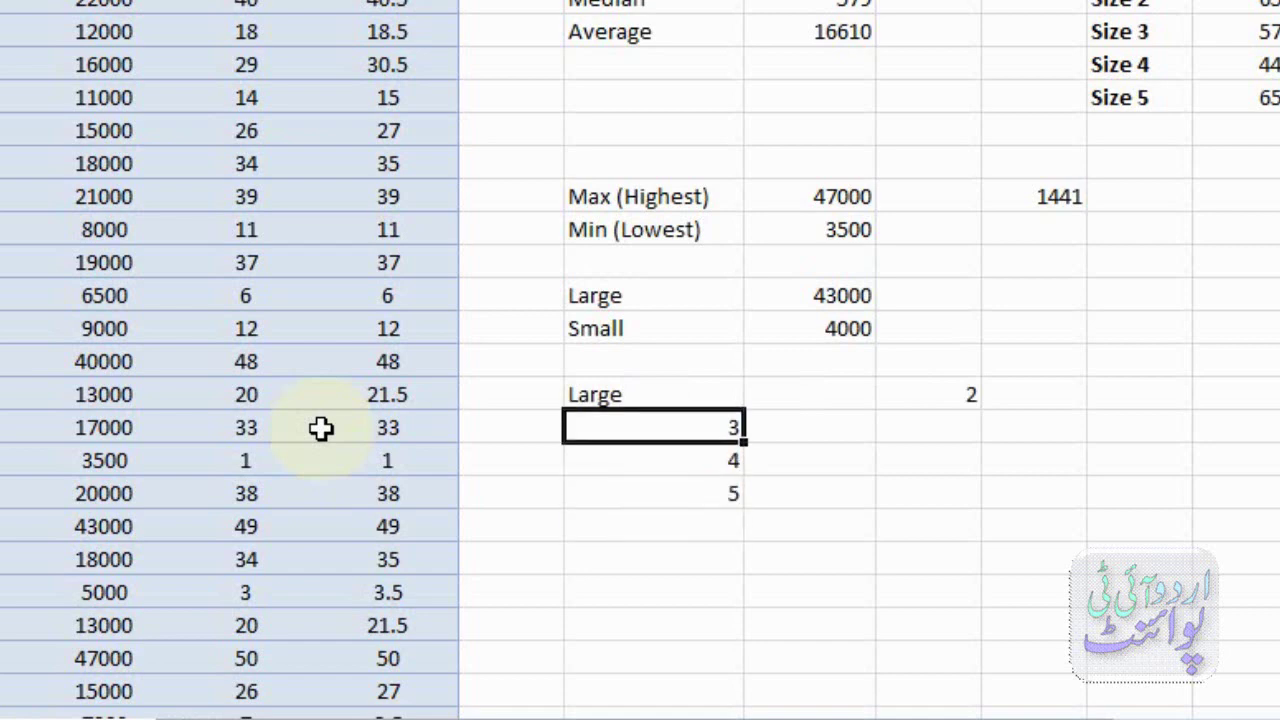
key("Right")
key("Right")
type("3")
key("Return")
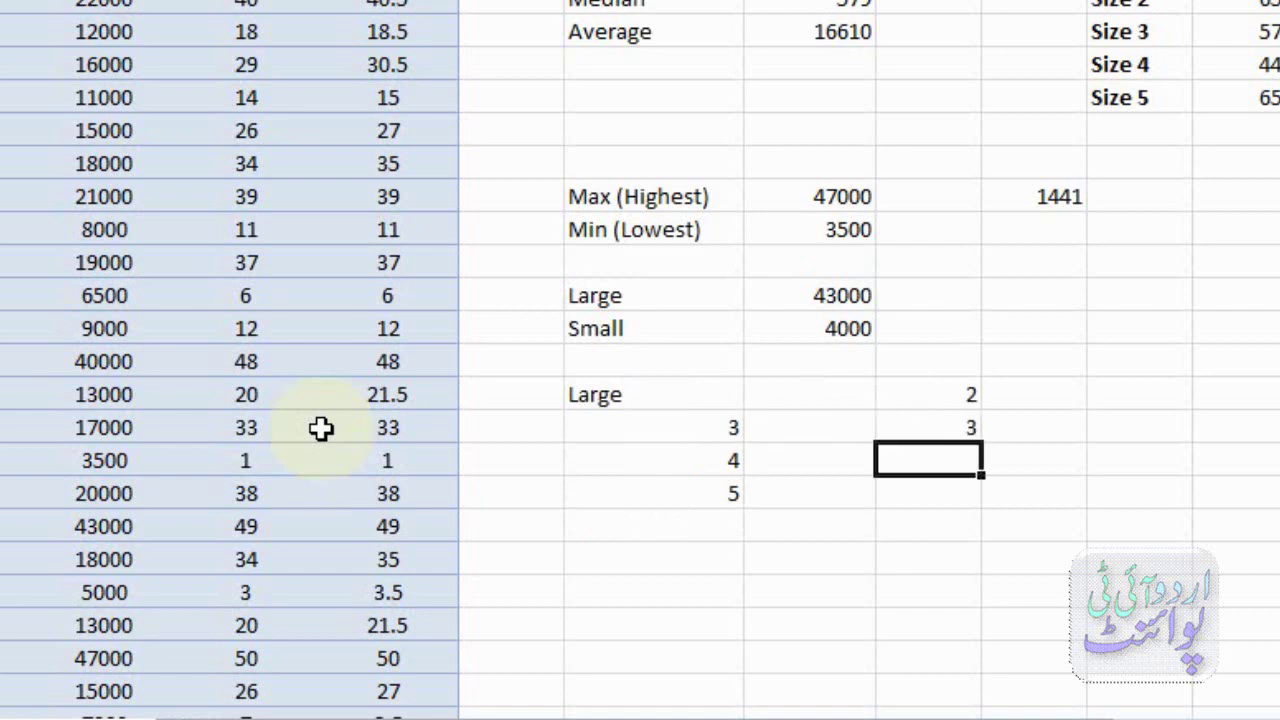
- Enter 4 and 5 in L18:L19, below the 3
type("4")
key("Return")
type("5")
key("Return")
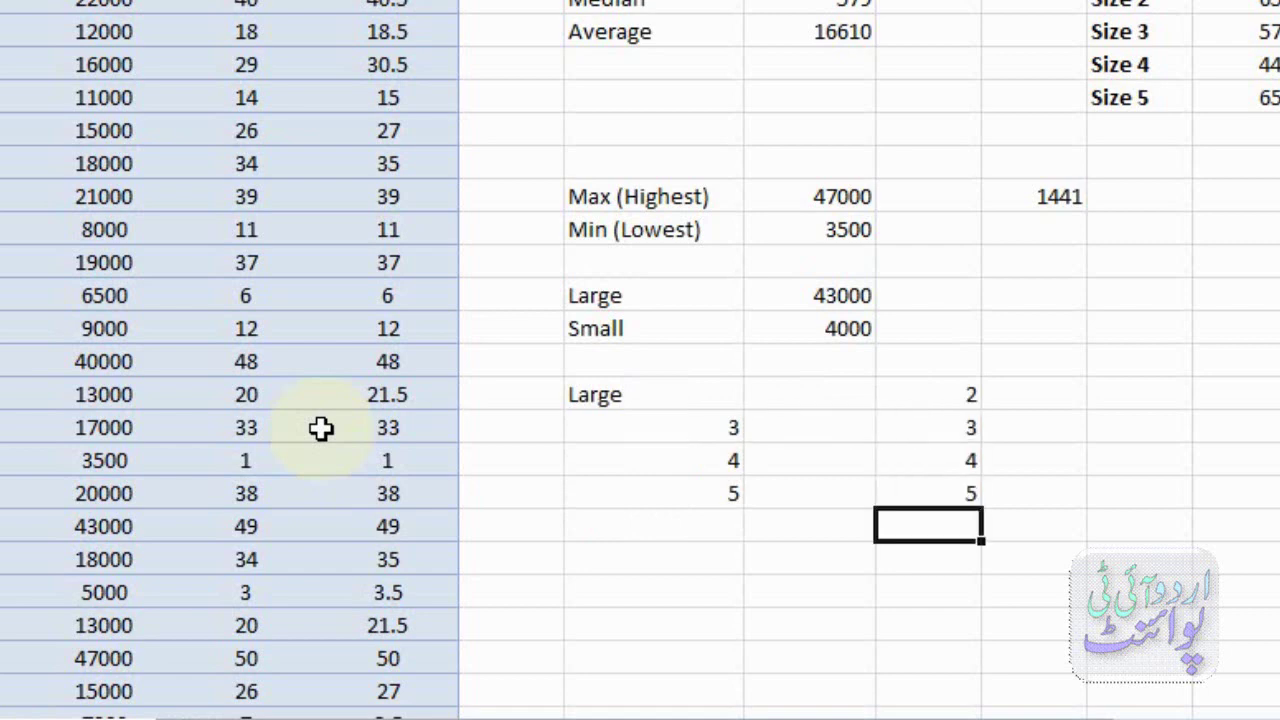
- Clear the misplaced values 3, 4 and 5 from J17:J19 below the second Large label
key("Left")
key("Left")
key("Up")
key("Up")
key("Up")
key("Up")
key("Up")
key("Up")
key("Down")
key("Down")
key("Down")
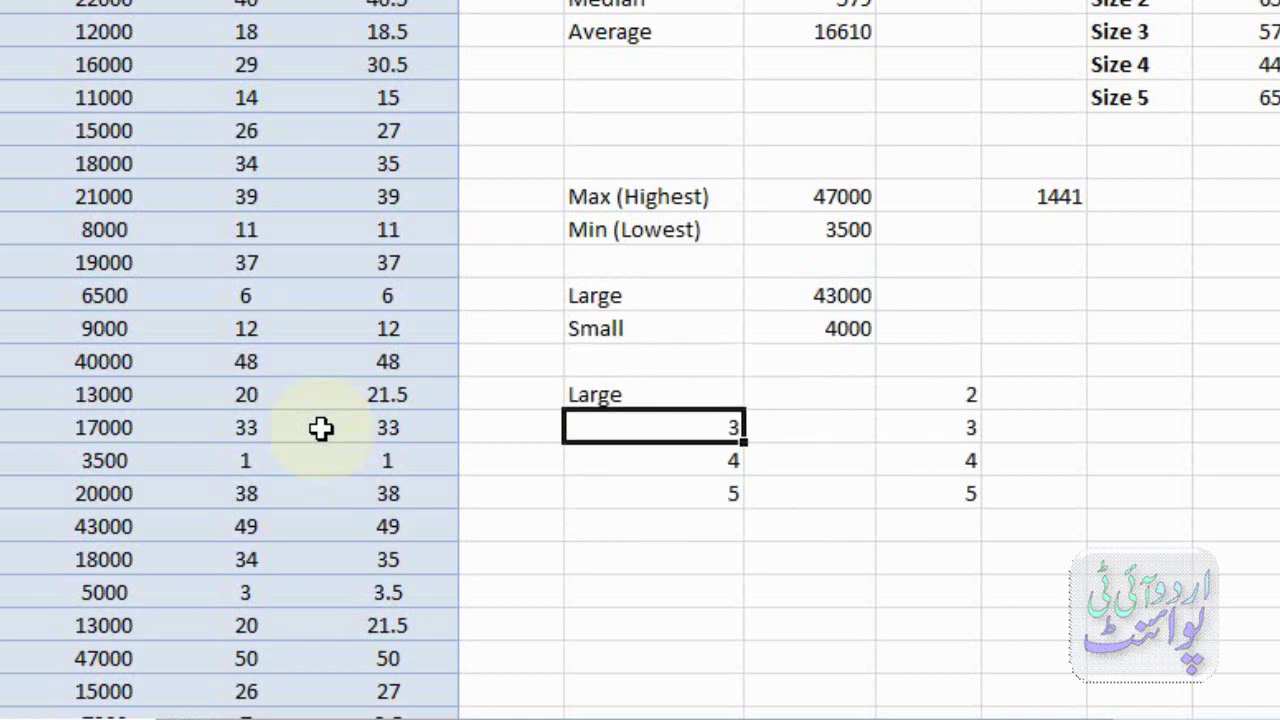
key("Delete")
key("Down")
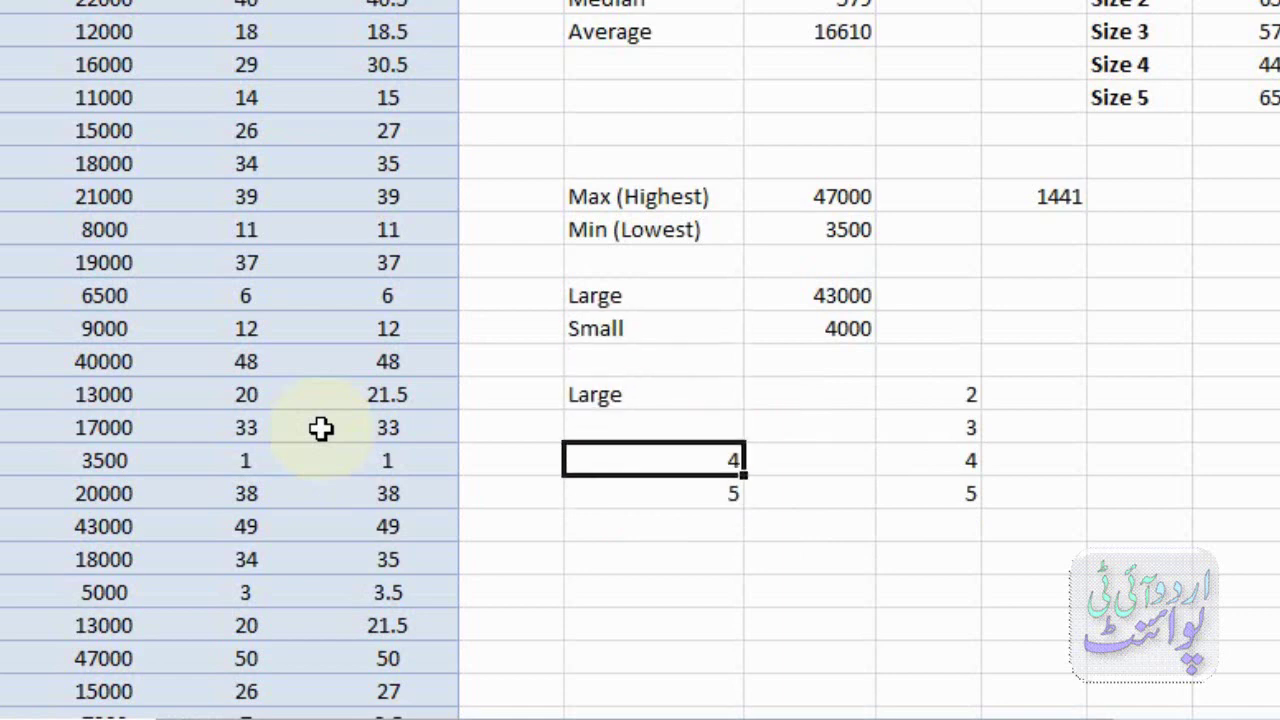
key("Delete")
key("Down")
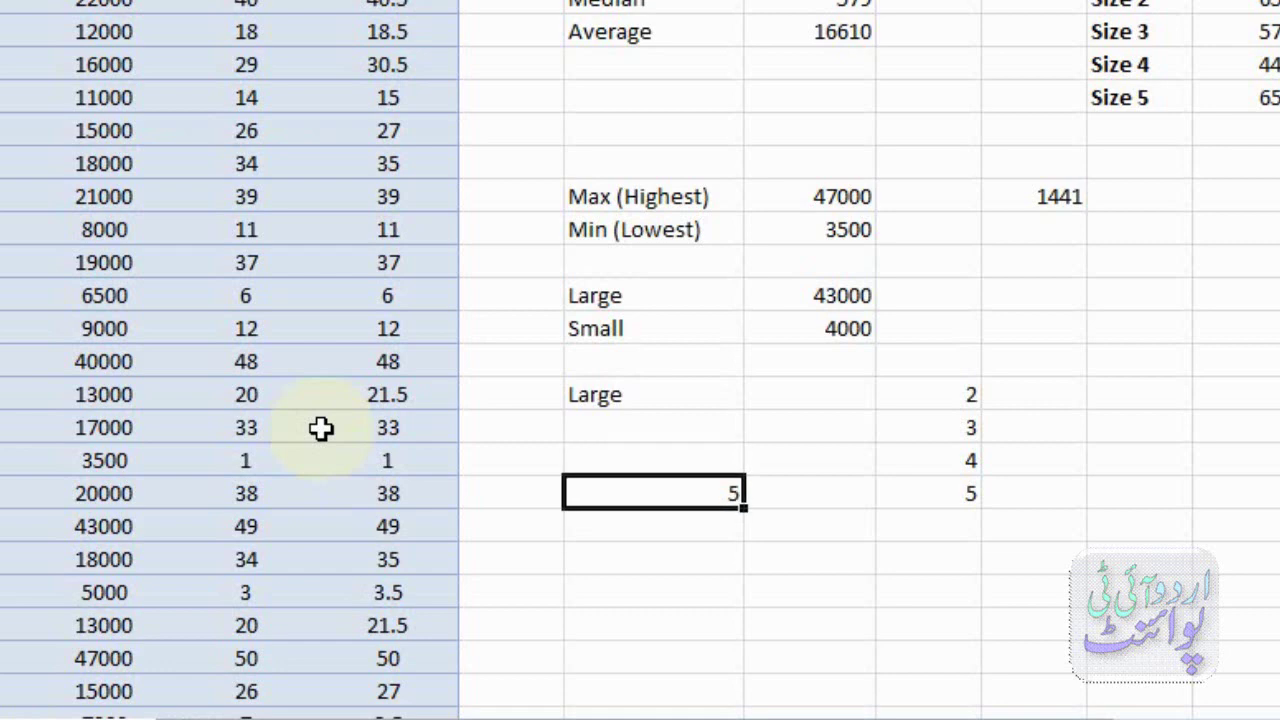
key("Delete")
key("Up")
key("Up")
key("Up")
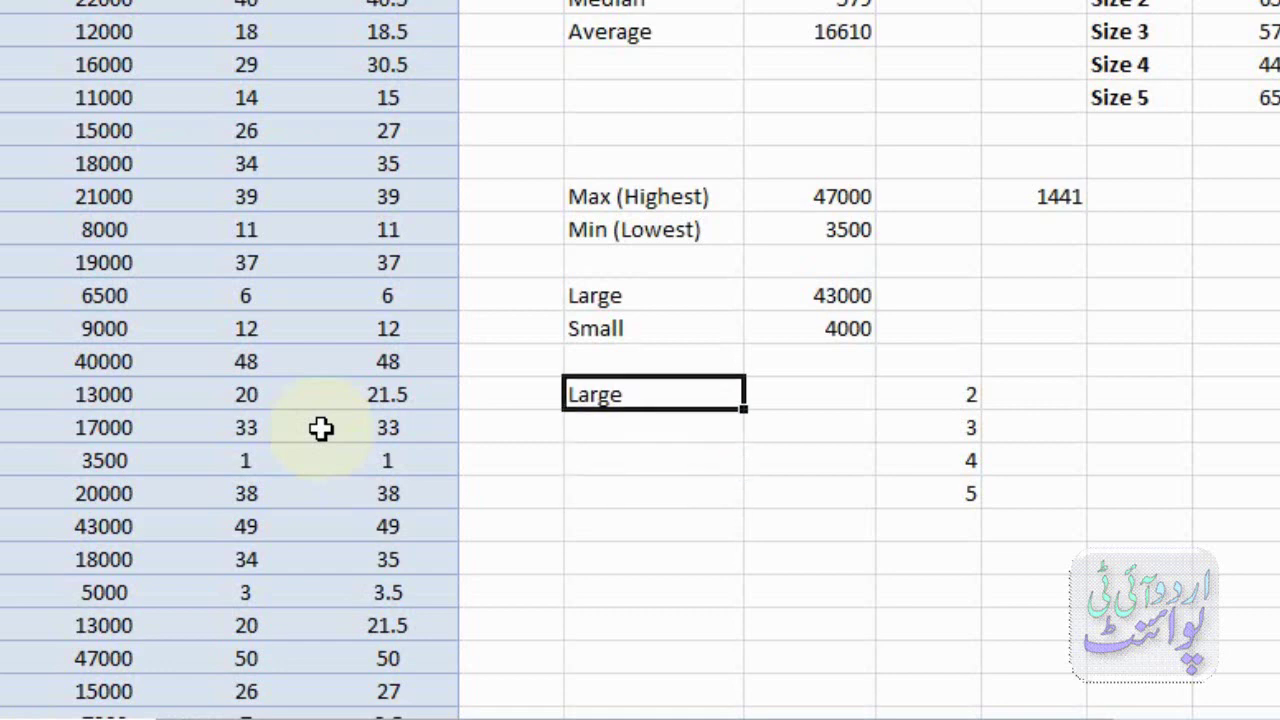
- Enter =LARGE(F:F,L16) in K16, using the Salary column as the array and L16 as k
key("Right")
type("=large")
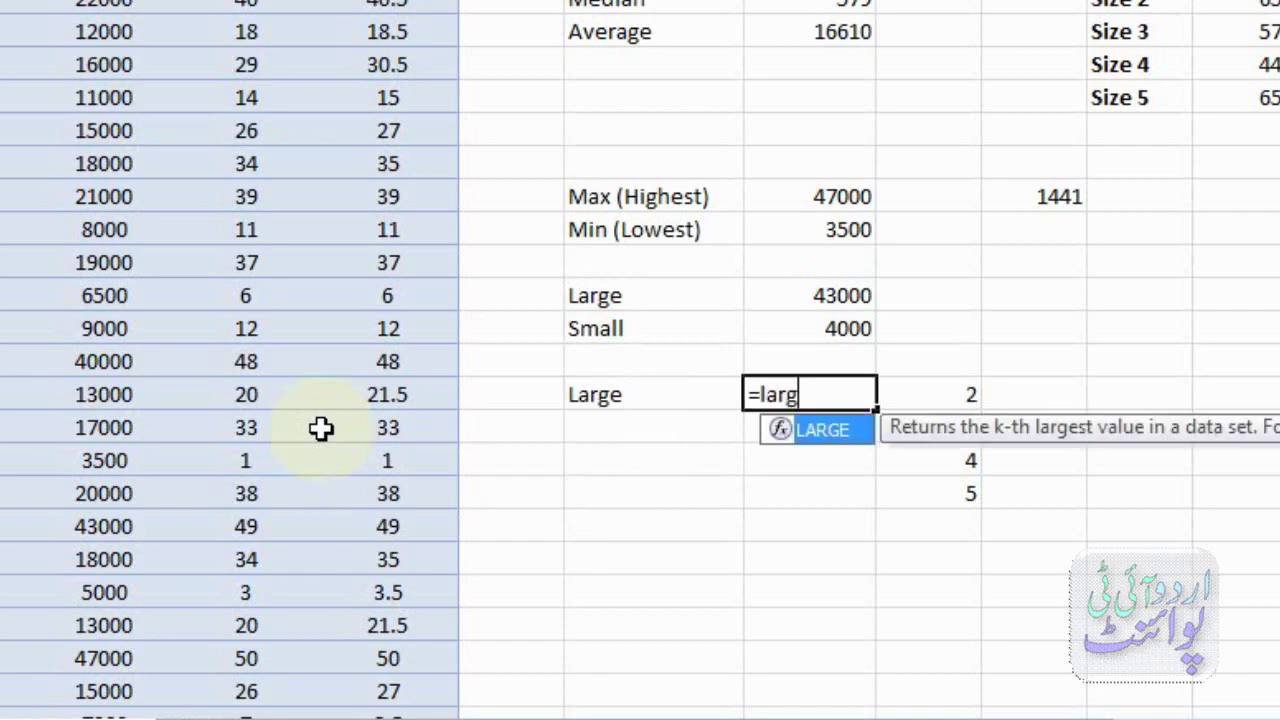
type("(")
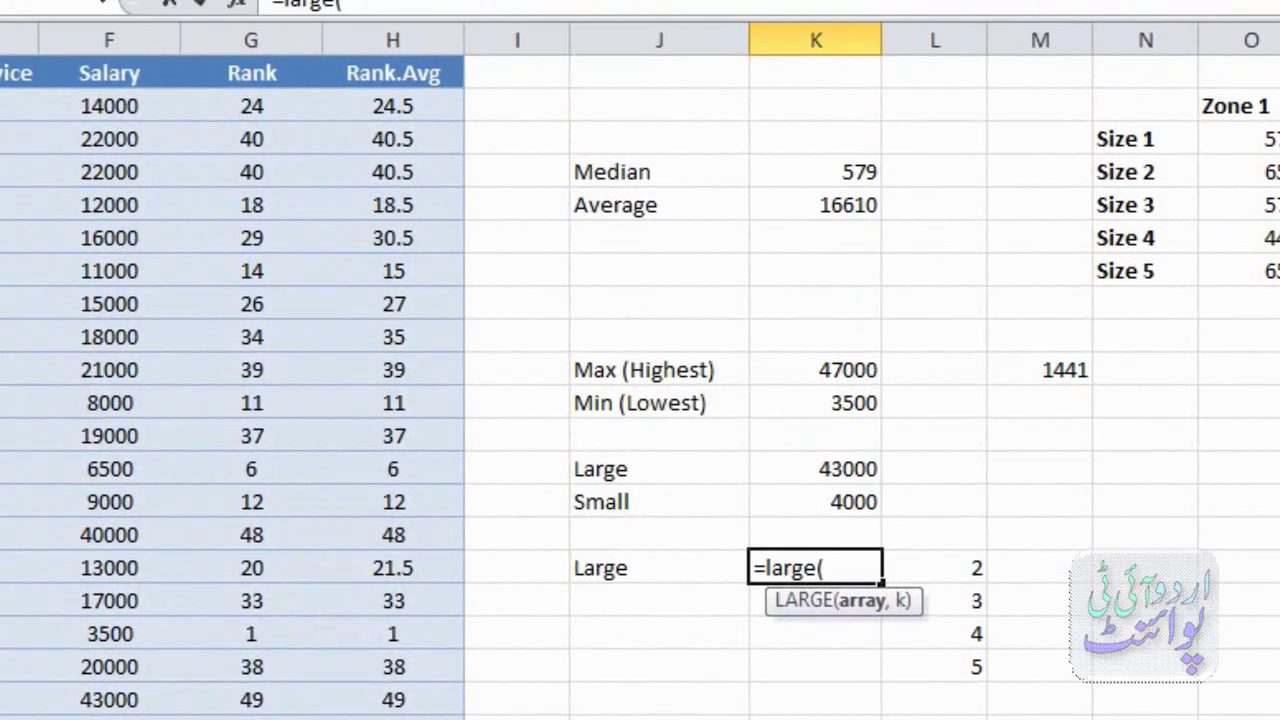
left_click(116, 38)
type(",")
left_click(964, 567)
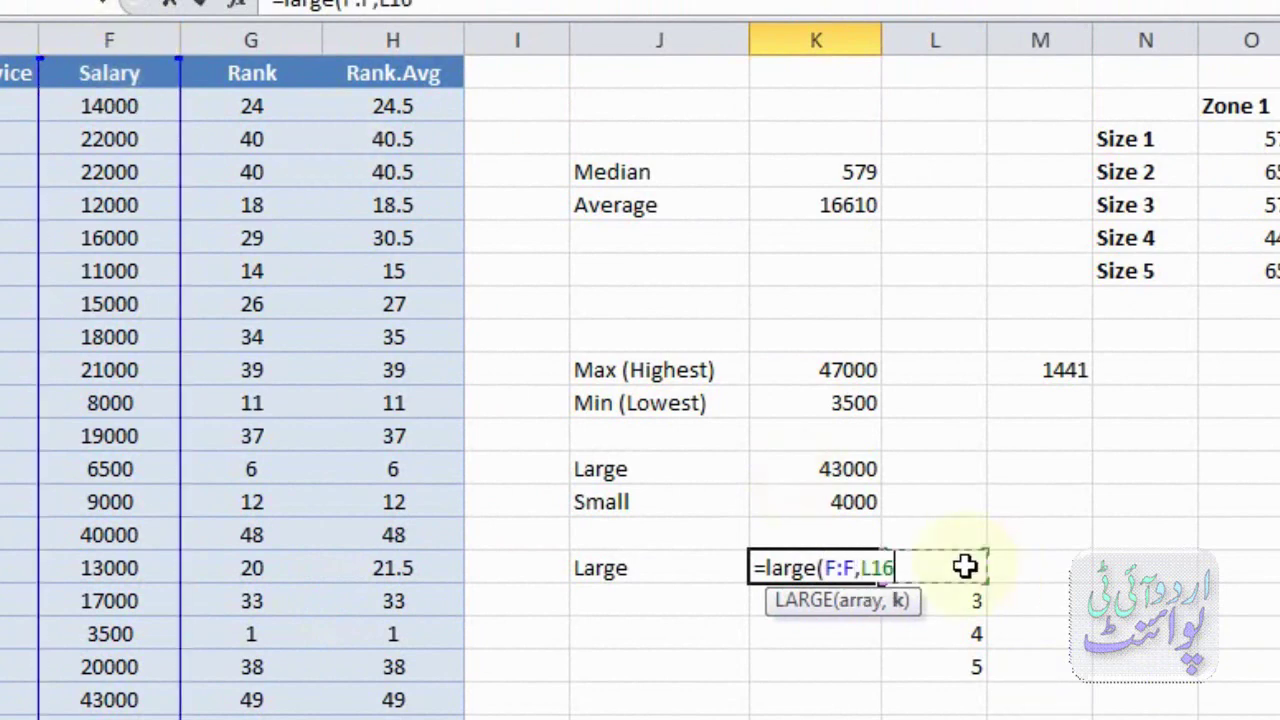
key("Return")
- Fill the LARGE formula from K16 down to K19 and check the k values in L17:L19
left_click(860, 568)
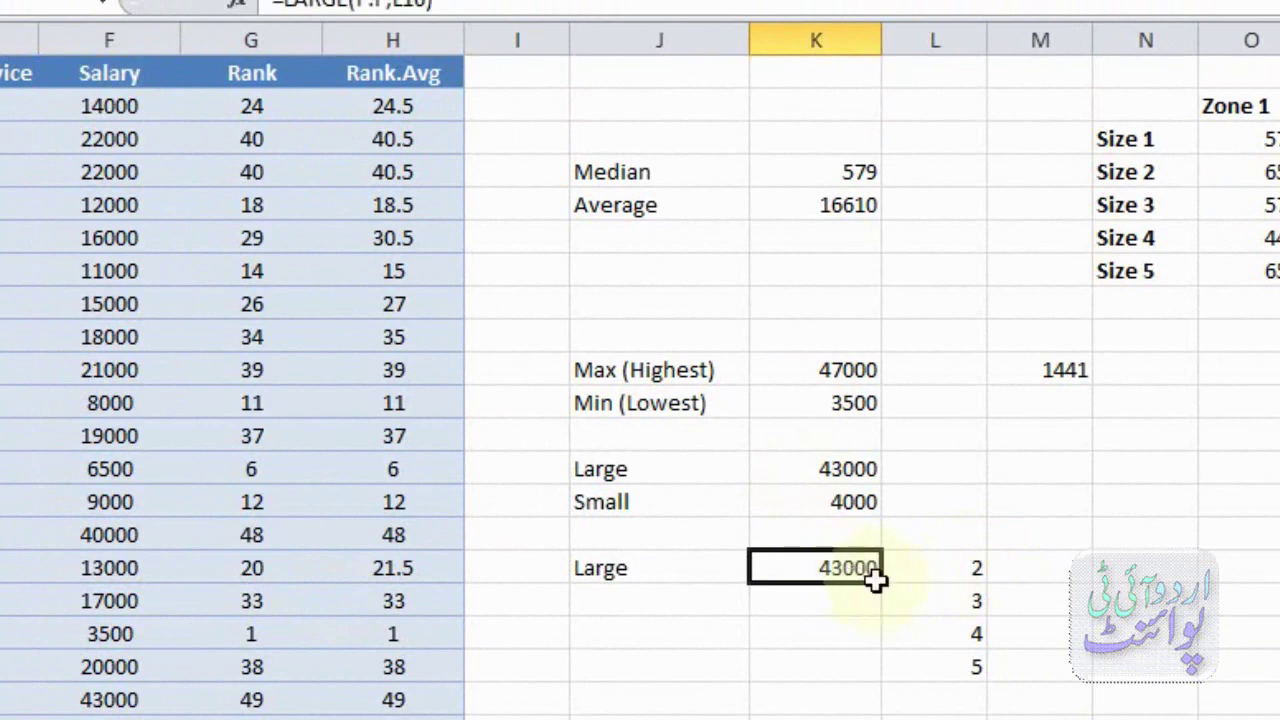
left_click(888, 590)
left_click(868, 576)
double_click(882, 582)
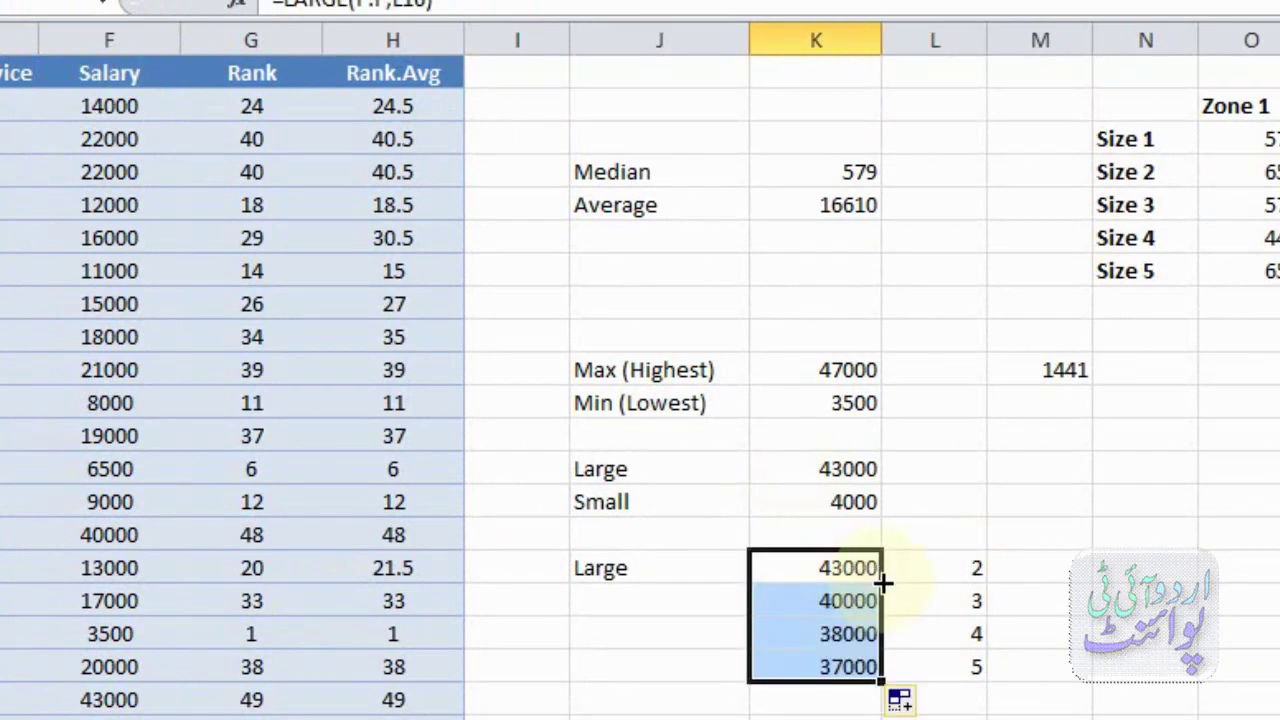
left_click(942, 605)
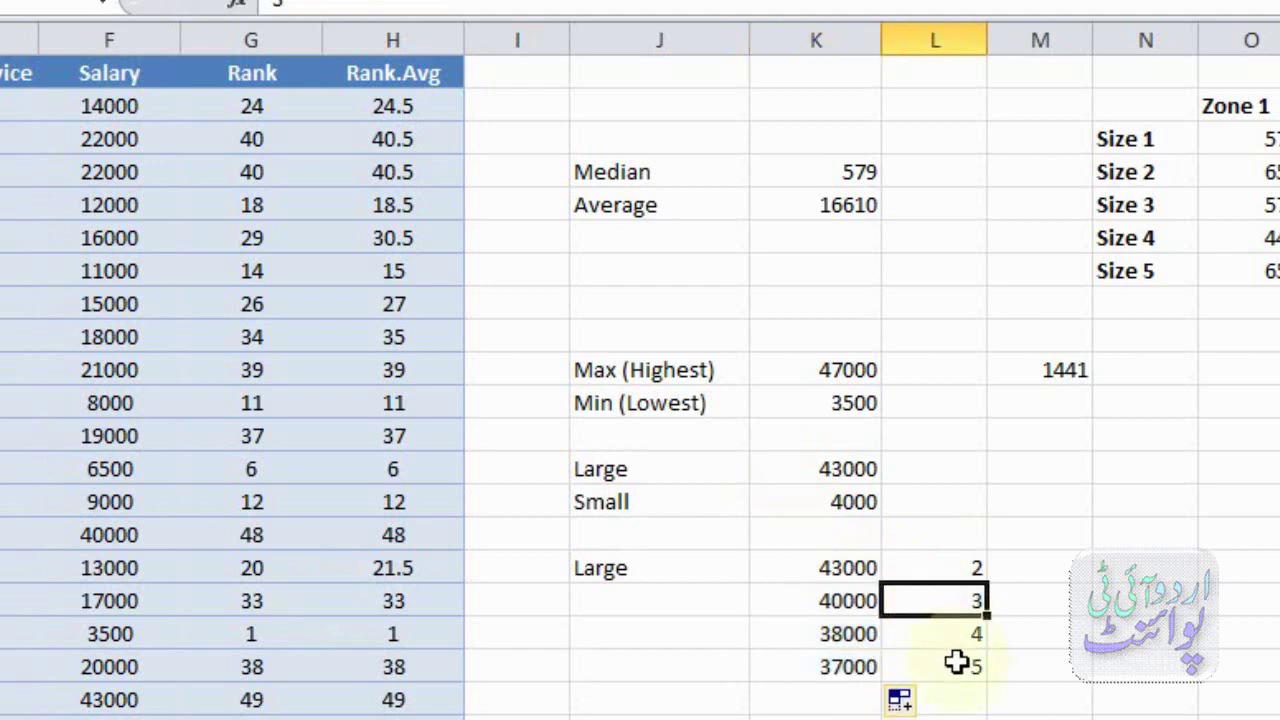
left_click(963, 638)
left_click(964, 662)
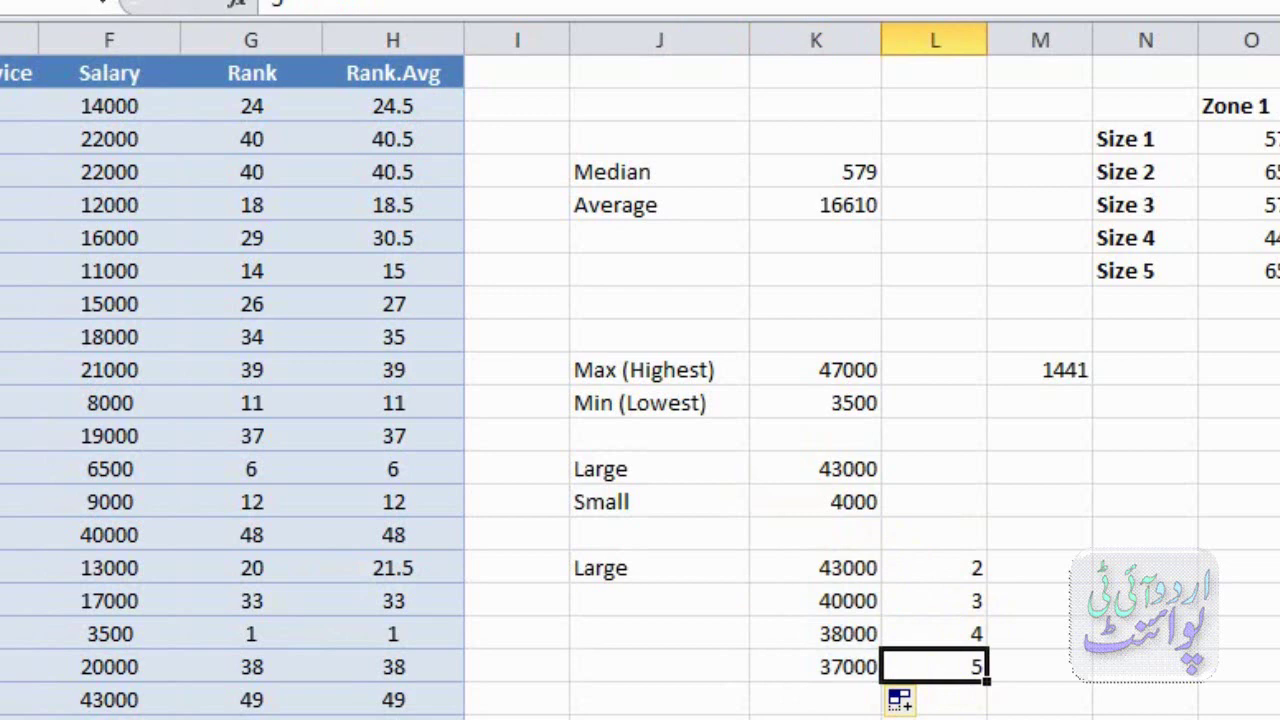
- Change the label in J16 to Small
left_click(656, 574)
type("Small")
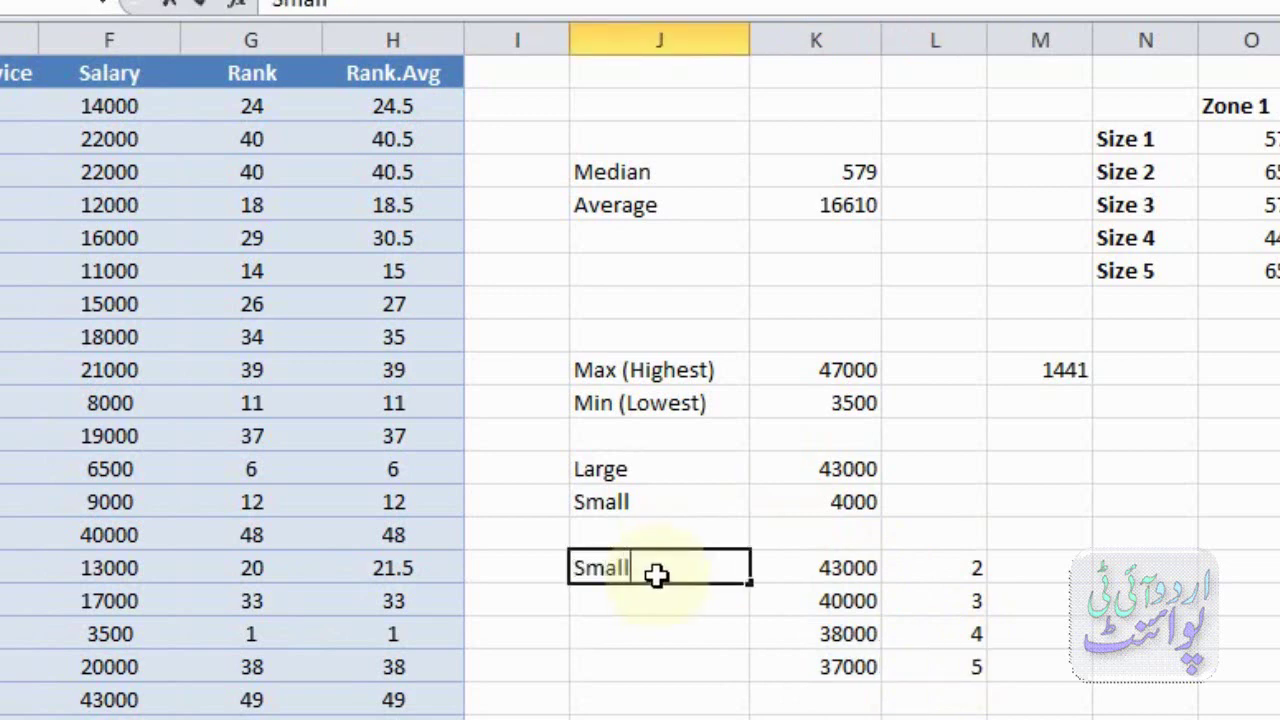
key("Tab")
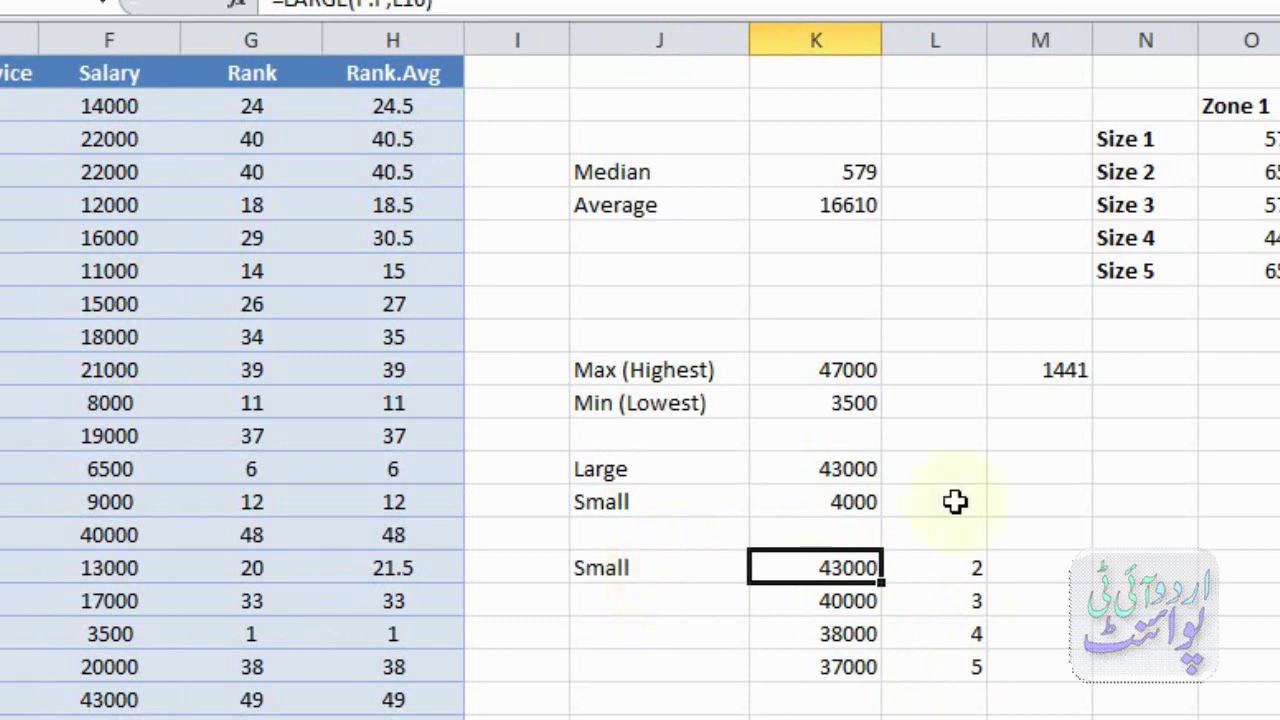
- Replace the LARGE function in K16 with SMALL, keeping the arguments F:F and L16
double_click(810, 568)
left_click_drag(831, 568, 768, 568)
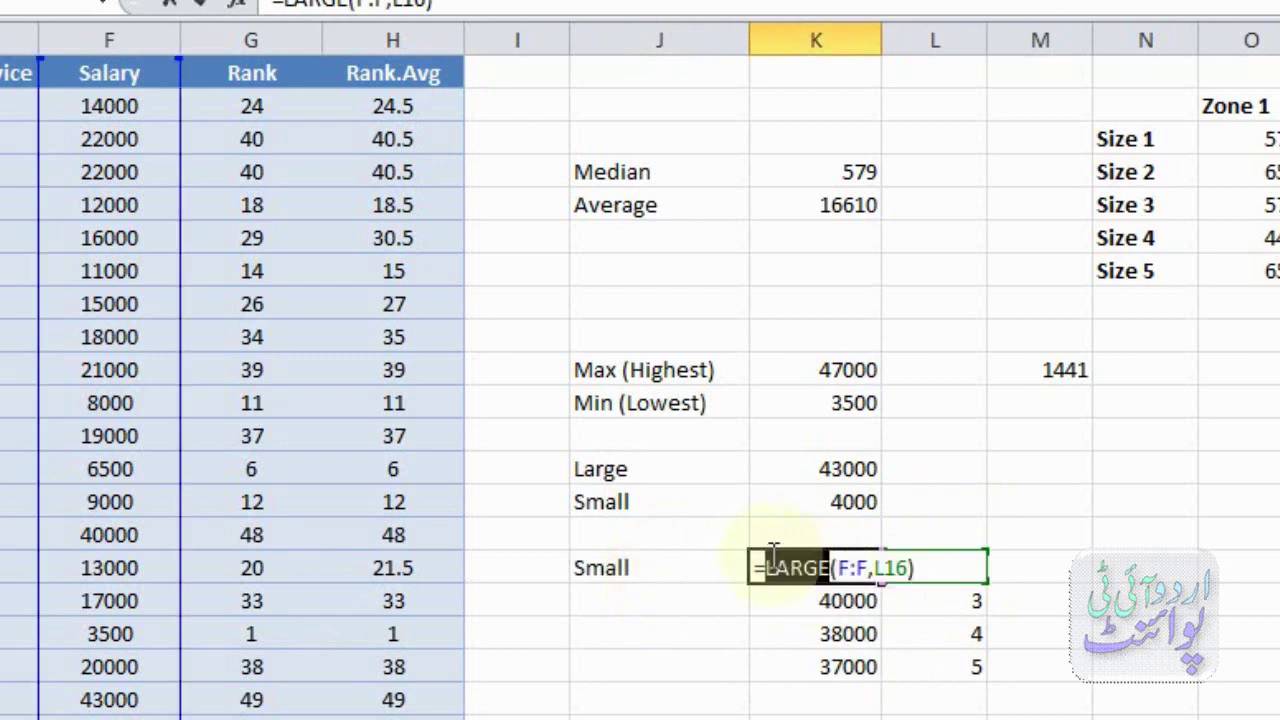
type("small")
key("Return")
key("Left")
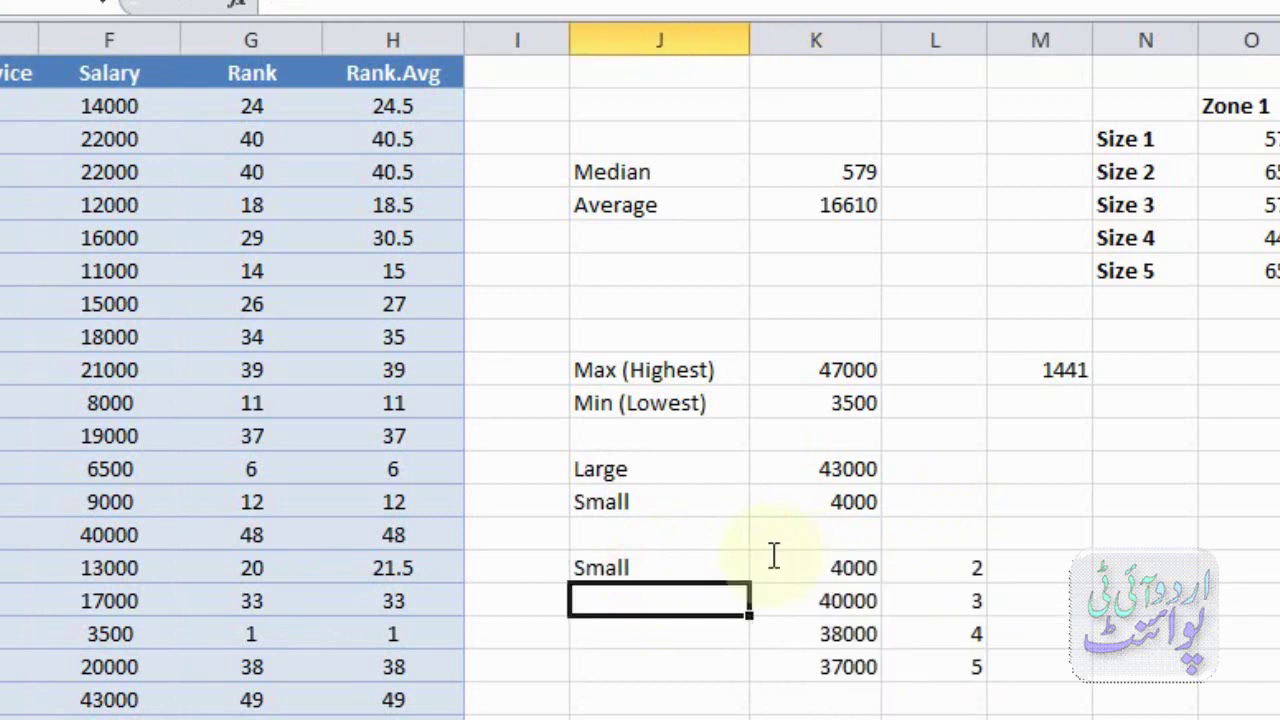
- Fill the SMALL formula from K16 down to K19 and check the first results against their k values
left_click(853, 576)
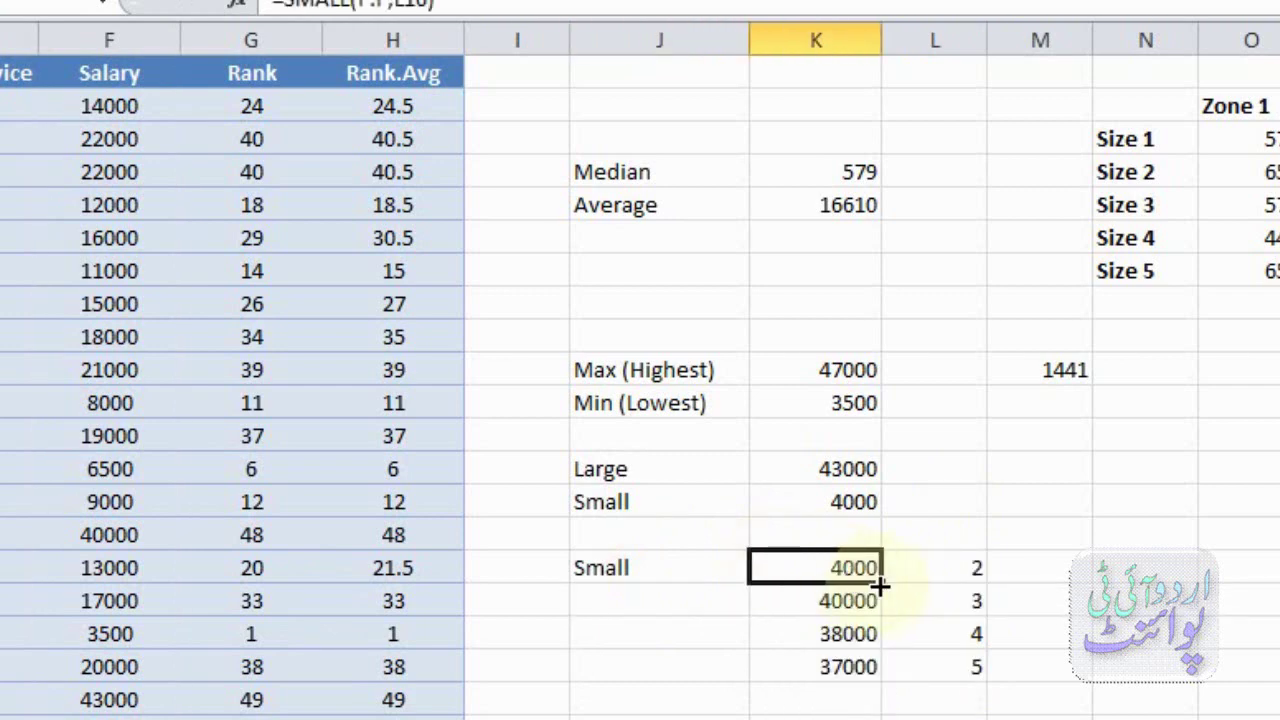
double_click(880, 584)
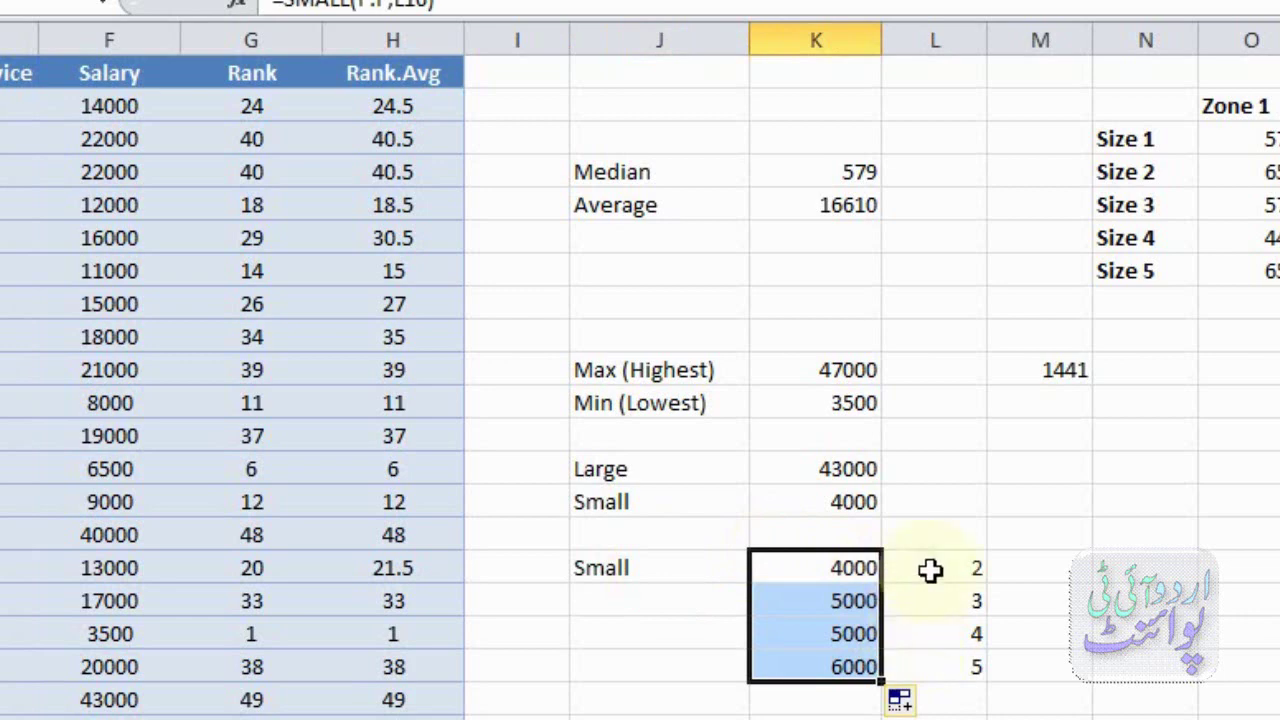
left_click(890, 569)
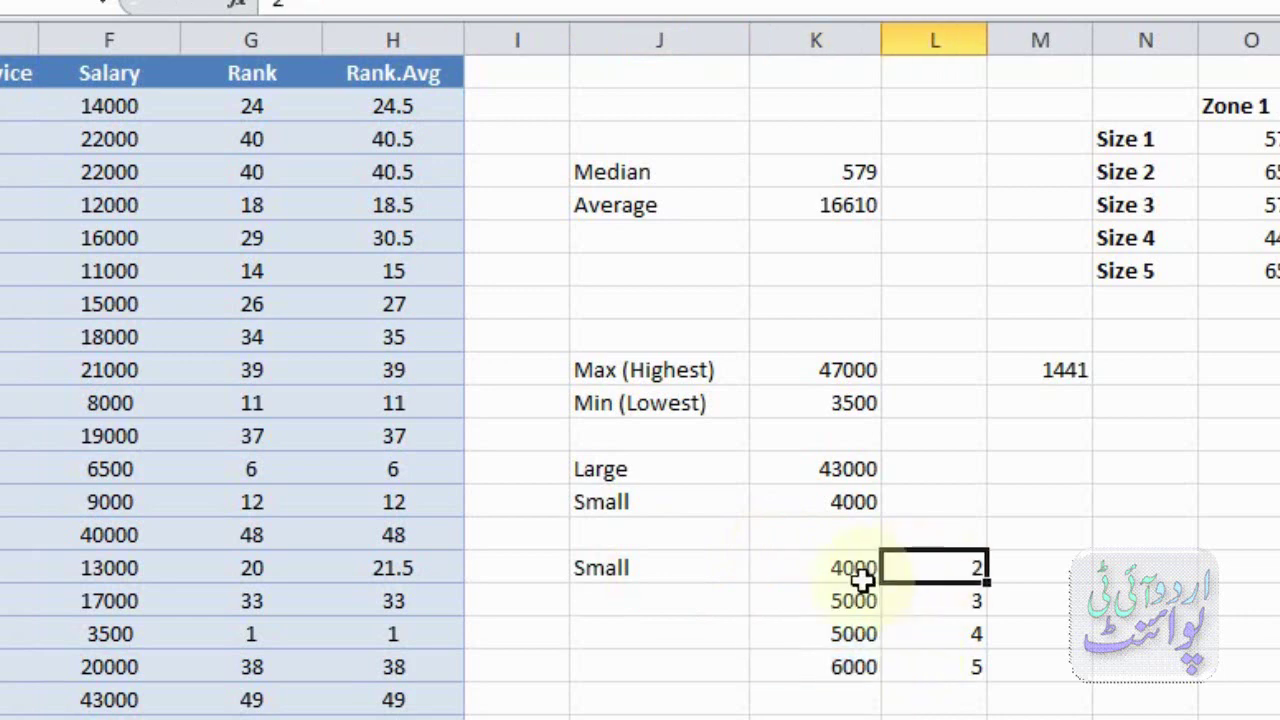
left_click(858, 576)
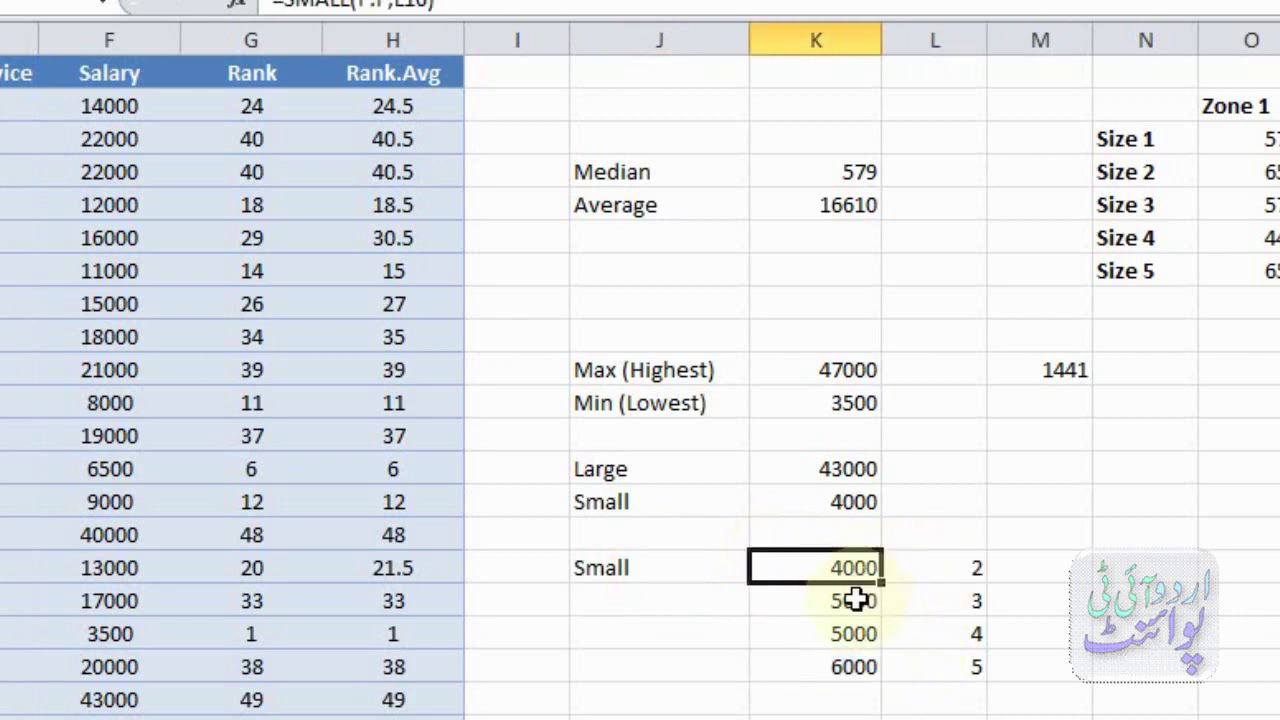
left_click(857, 600)
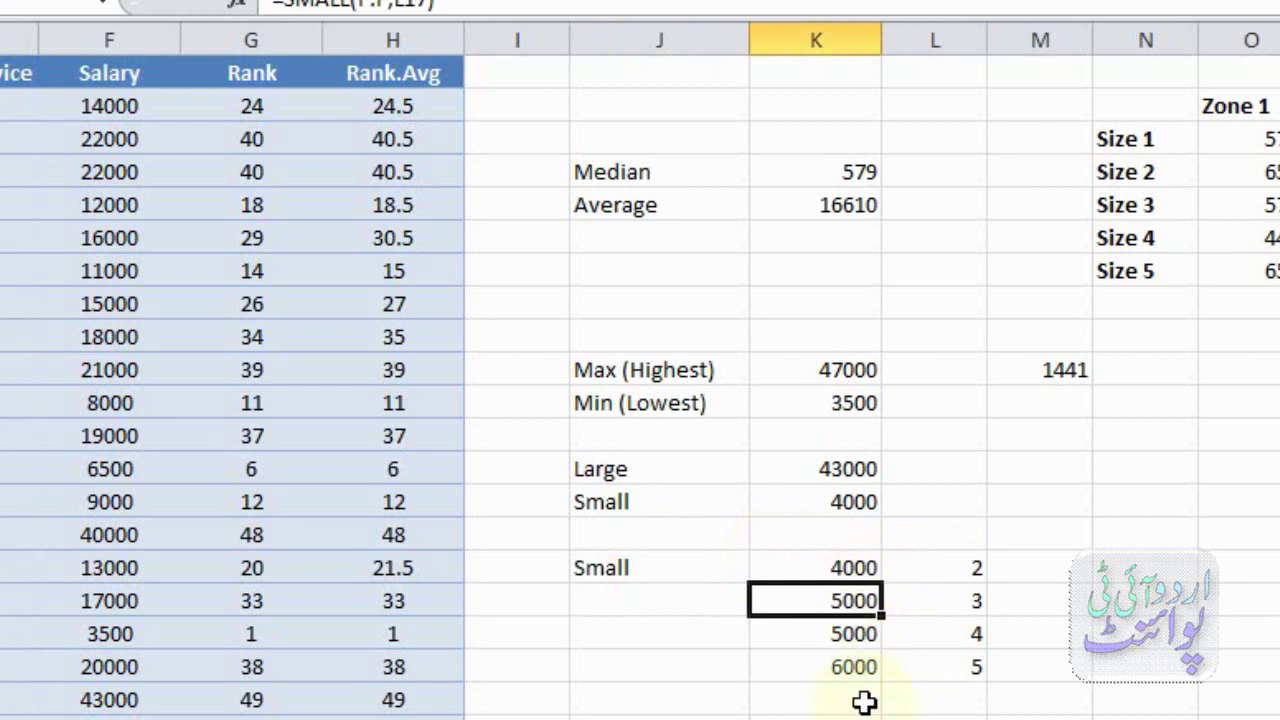